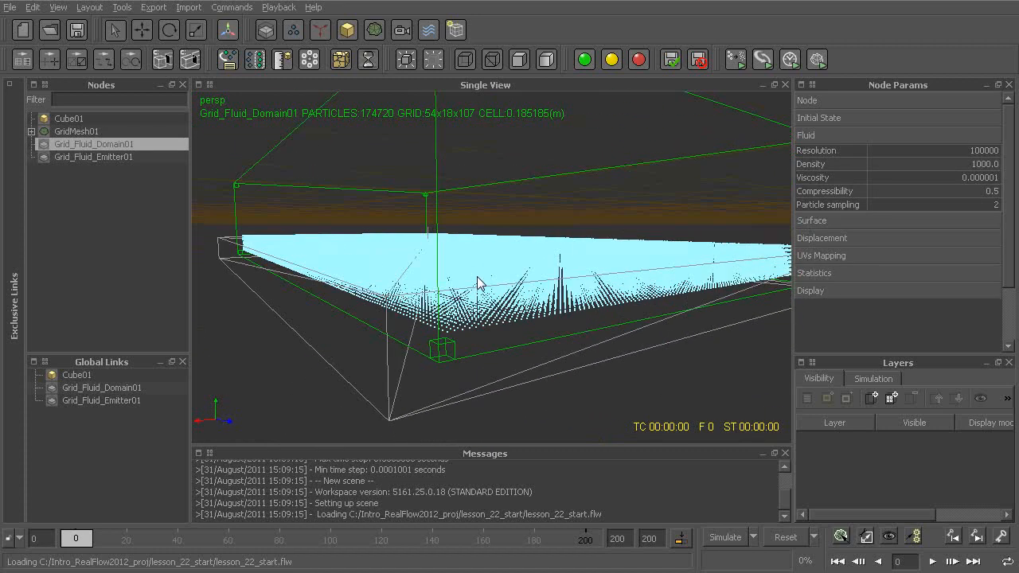
Step: Build the GridMesh01 mesh over the grid fluid's particles
{"action": "left_click", "coordinate": [529, 395]}
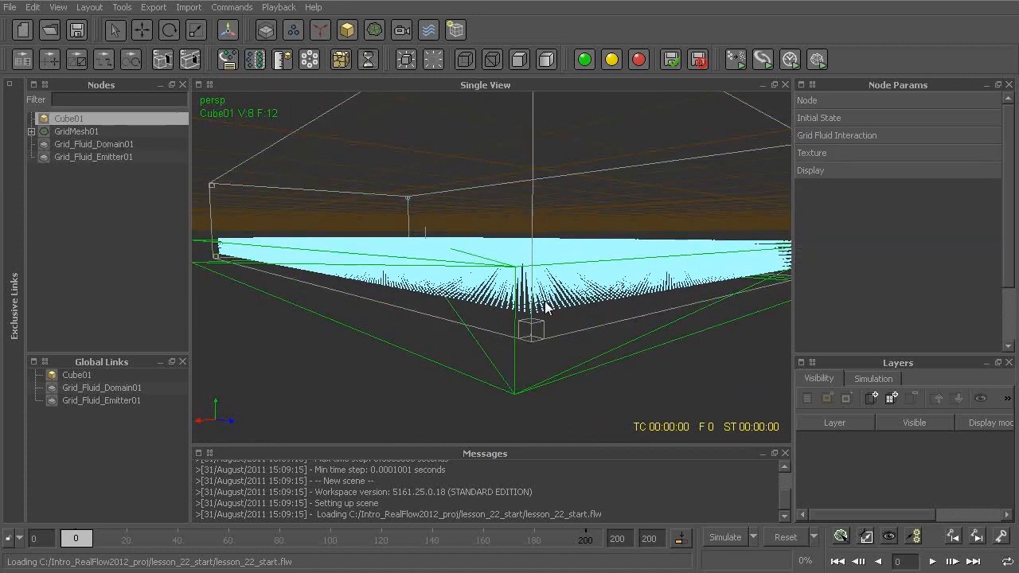
{"action": "left_click", "coordinate": [570, 293]}
{"action": "left_click_drag", "start_coordinate": [569, 293], "coordinate": [694, 296], "text": "alt"}
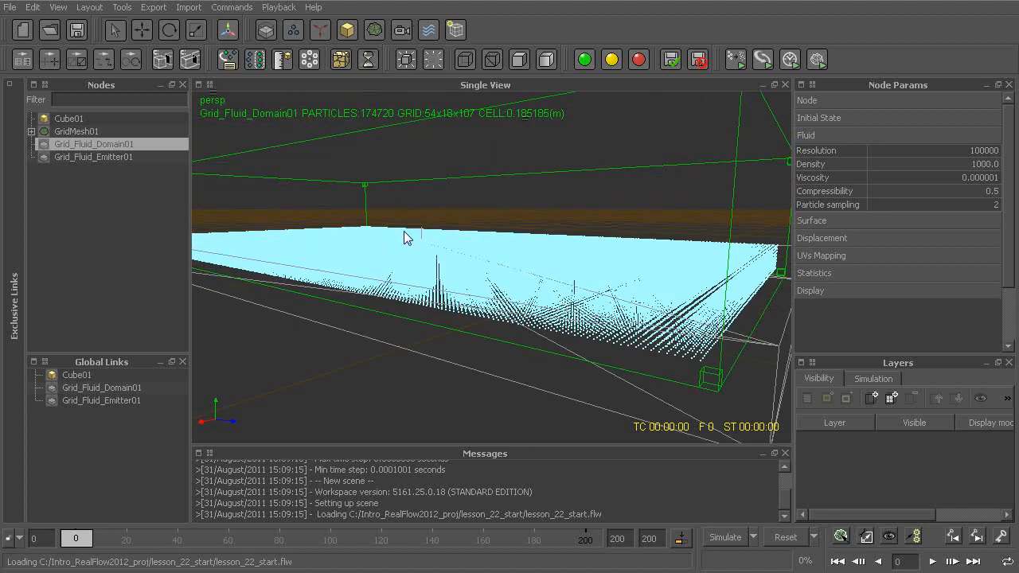
{"action": "left_click_drag", "start_coordinate": [629, 337], "coordinate": [505, 320], "text": "alt"}
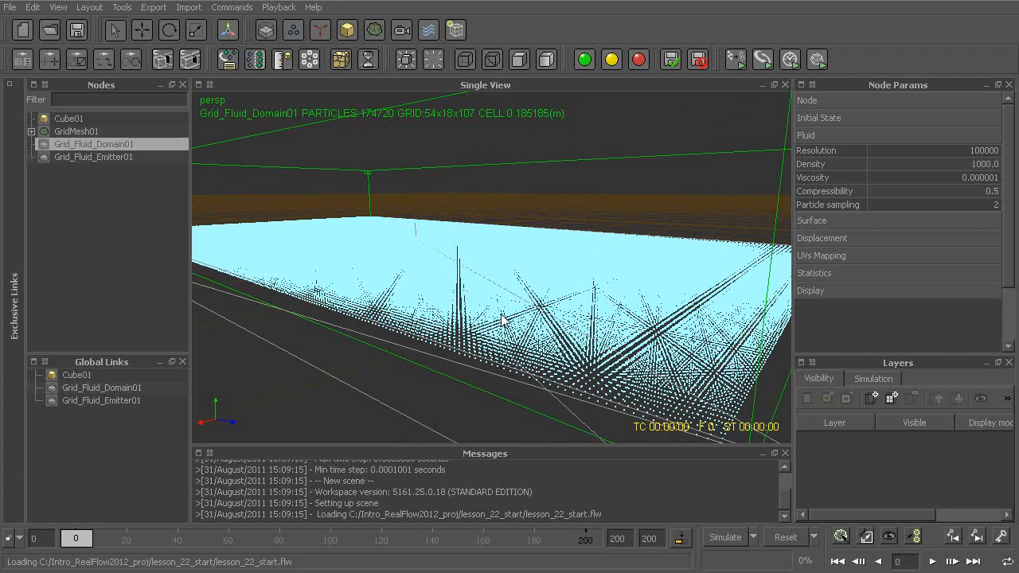
{"action": "left_click", "coordinate": [80, 132]}
{"action": "right_click", "coordinate": [72, 133]}
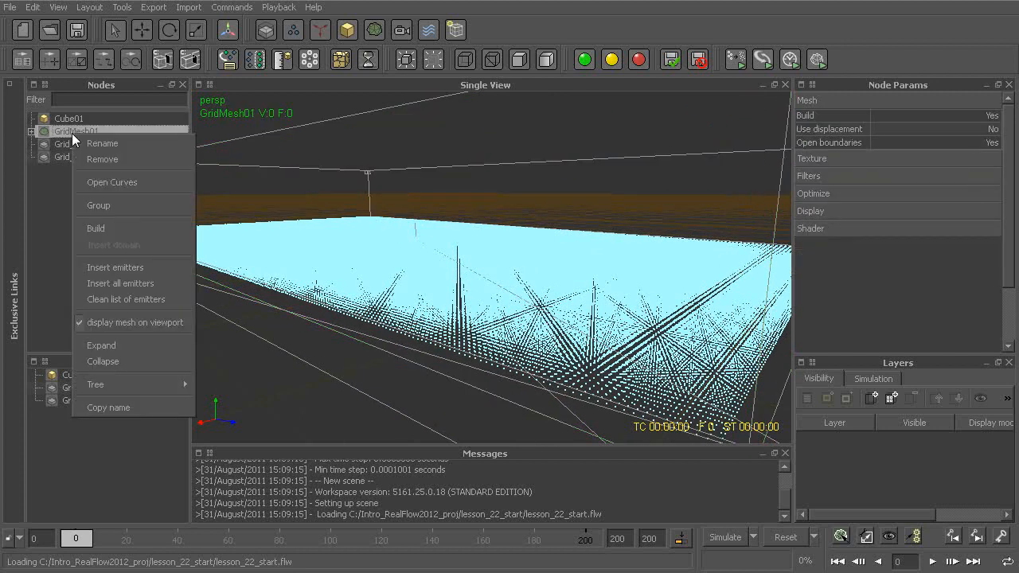
{"action": "left_click", "coordinate": [104, 229]}
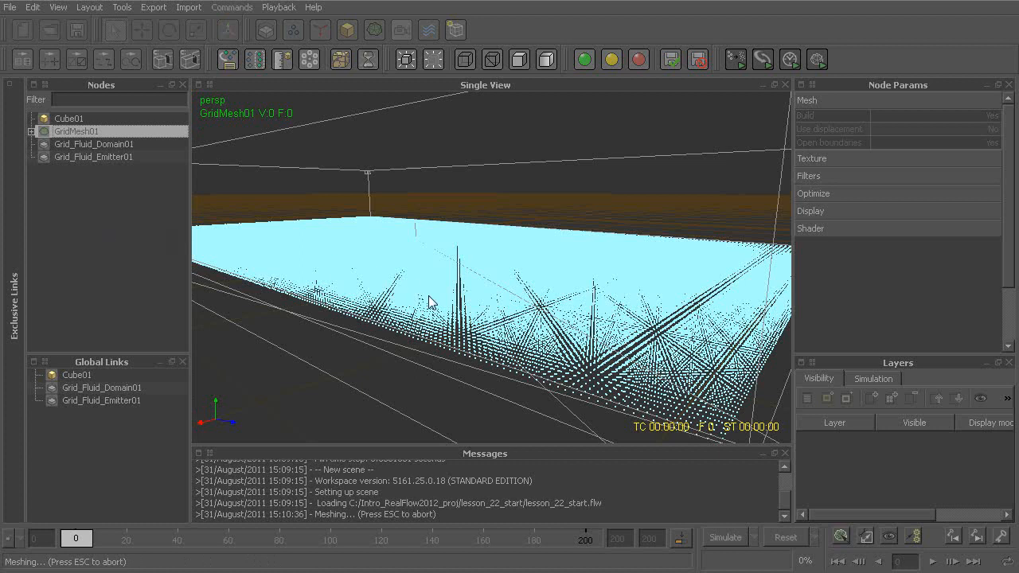
{"action": "left_click", "coordinate": [557, 198]}
{"action": "left_click_drag", "start_coordinate": [557, 199], "coordinate": [532, 230], "text": "alt"}
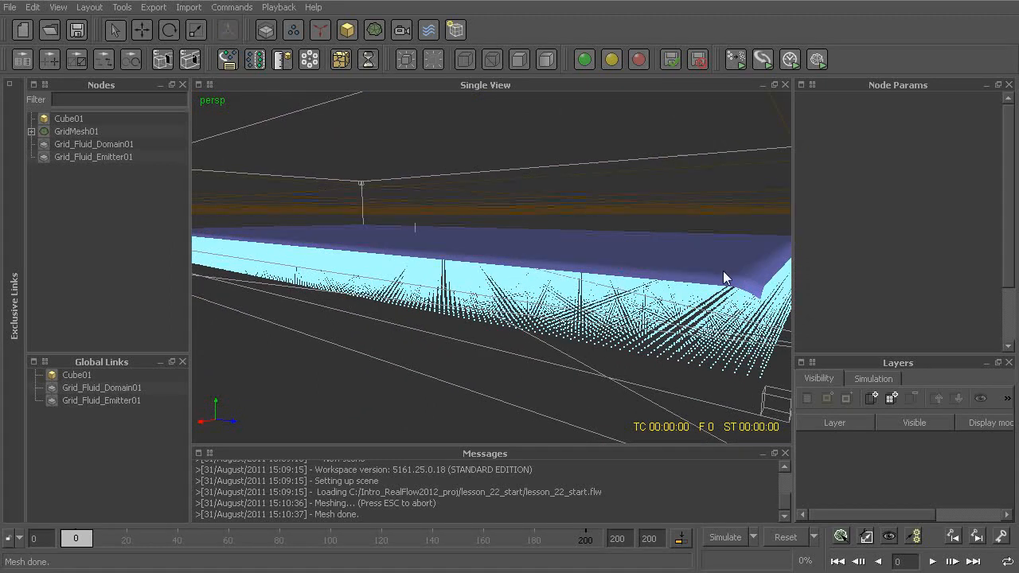
{"action": "left_click_drag", "start_coordinate": [516, 269], "coordinate": [559, 339], "text": "alt"}
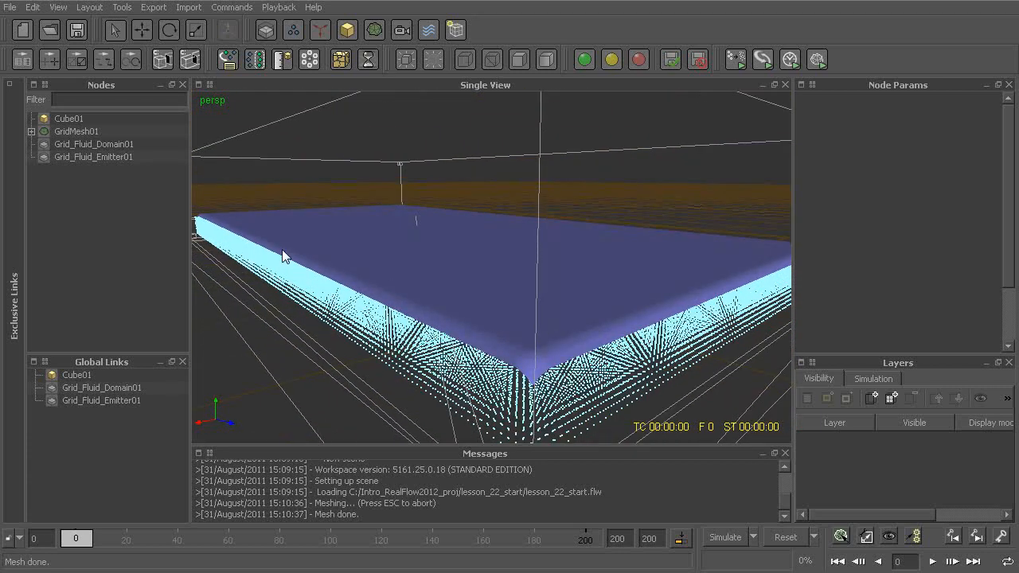
Step: Set Calculate displacement to Always in the displacement settings of Grid_Fluid_Domain01
{"action": "left_click", "coordinate": [97, 146]}
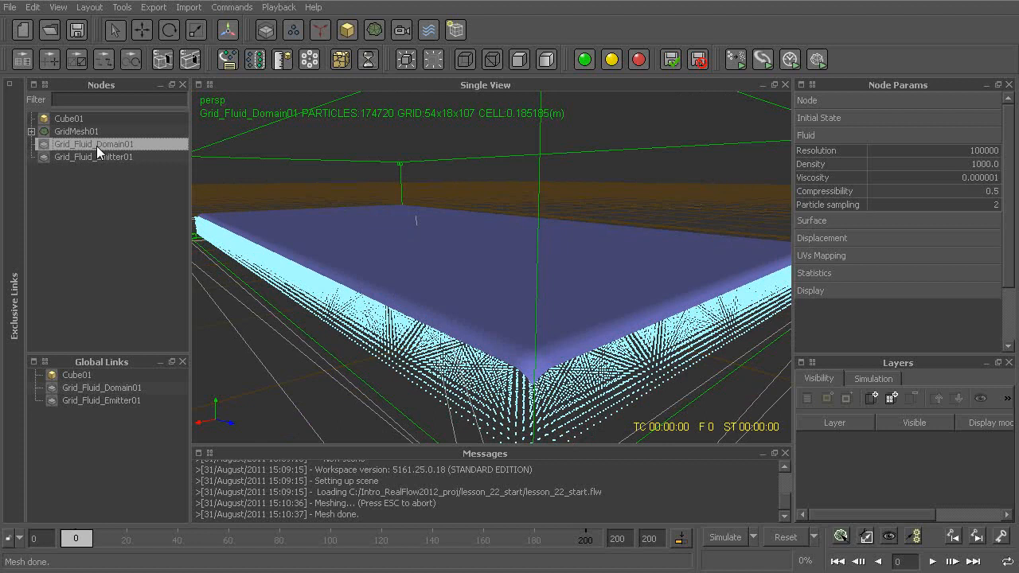
{"action": "left_click", "coordinate": [843, 222]}
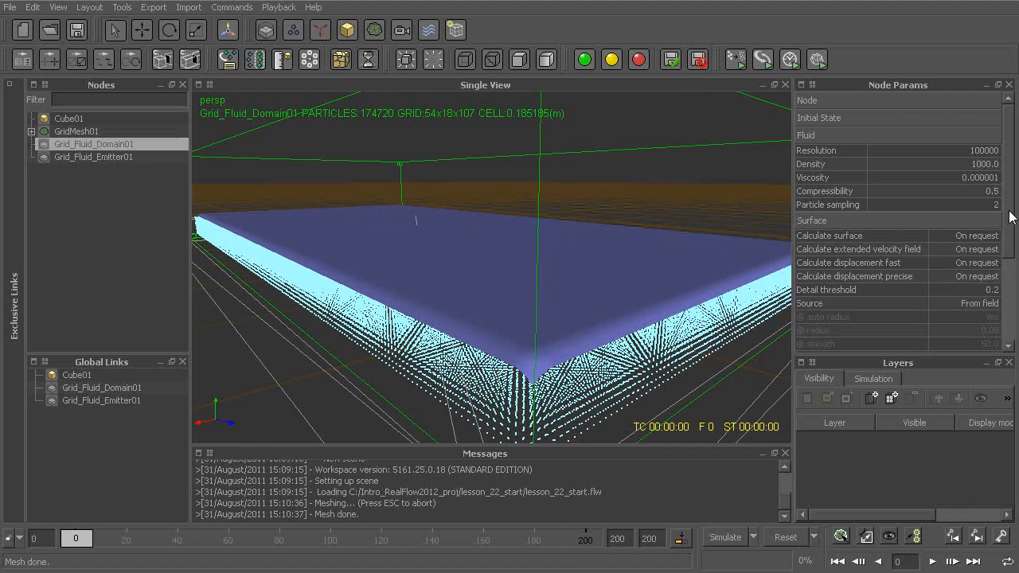
{"action": "scroll", "coordinate": [920, 159], "scroll_direction": "down", "scroll_amount": 3}
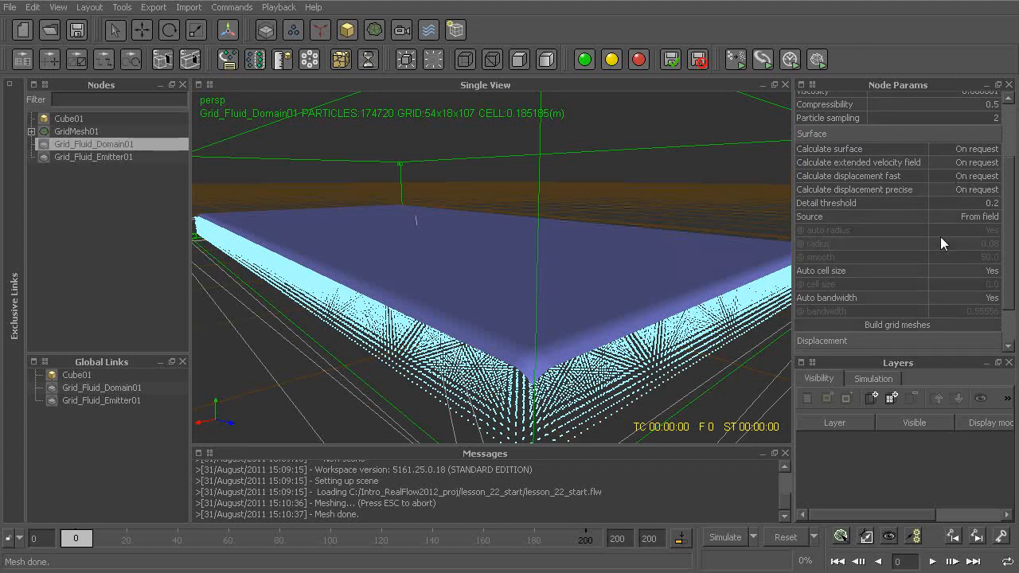
{"action": "scroll", "coordinate": [1008, 187], "scroll_direction": "down", "scroll_amount": 2}
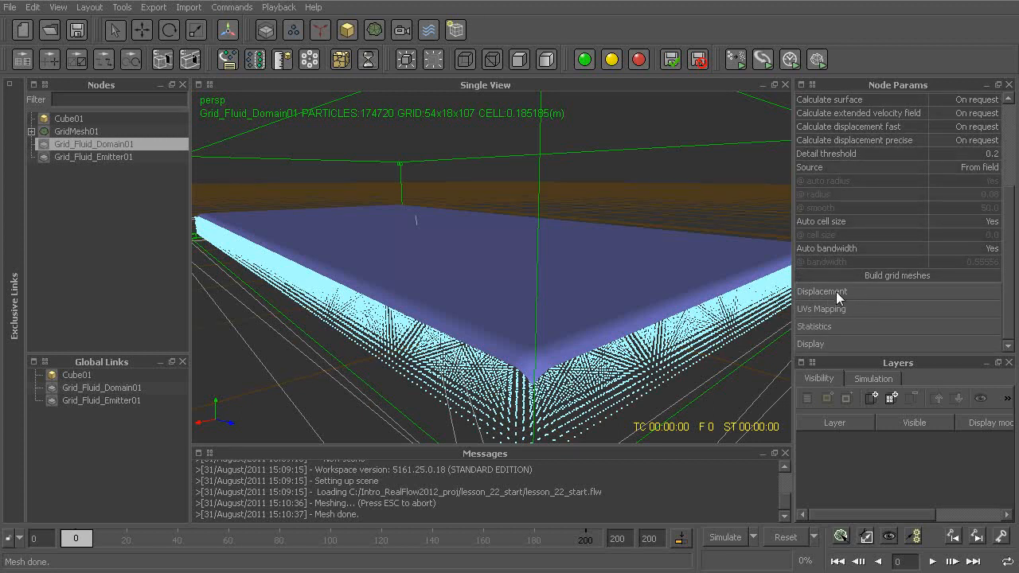
{"action": "left_click", "coordinate": [836, 291]}
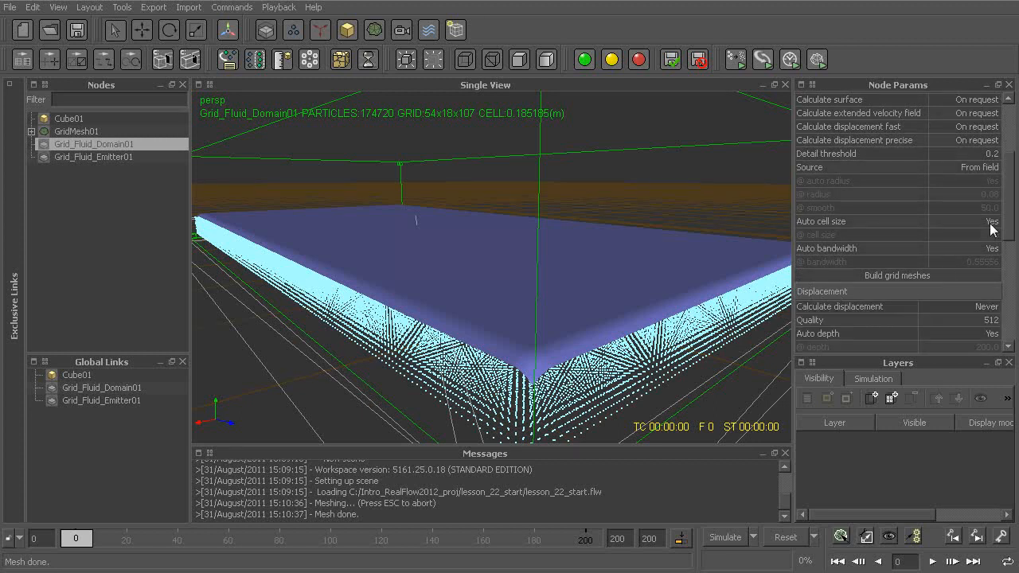
{"action": "scroll", "coordinate": [1007, 211], "scroll_direction": "down", "scroll_amount": 4}
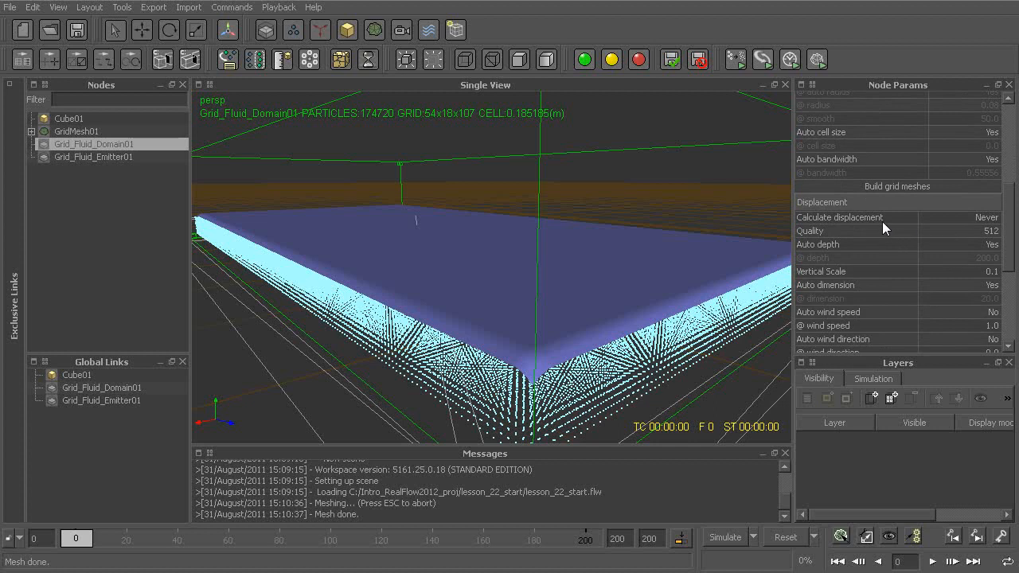
{"action": "left_click", "coordinate": [872, 216]}
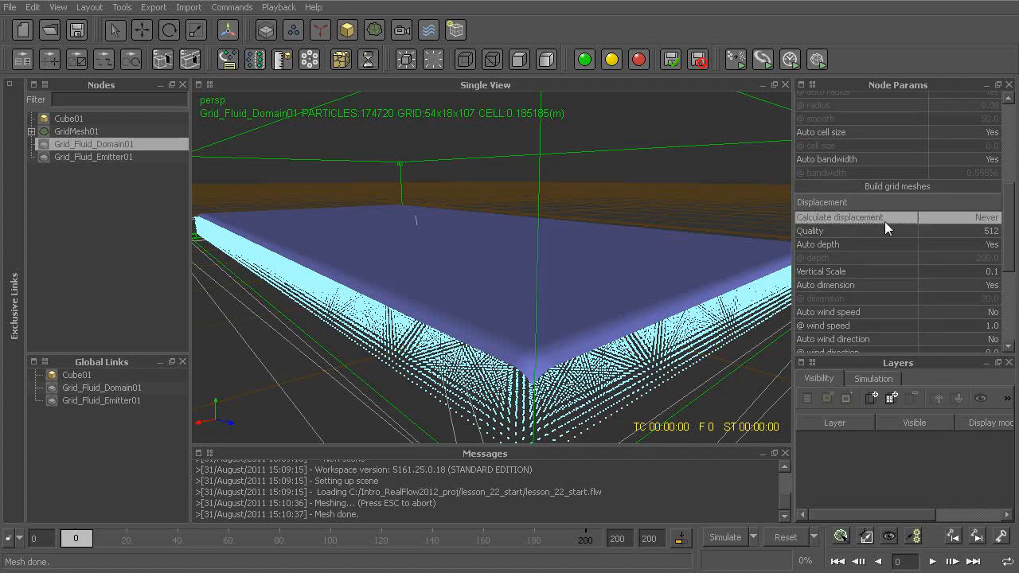
{"action": "left_click", "coordinate": [951, 218]}
{"action": "left_click", "coordinate": [950, 218]}
{"action": "left_click", "coordinate": [949, 230]}
{"action": "left_click_drag", "start_coordinate": [666, 300], "coordinate": [626, 280], "text": "alt"}
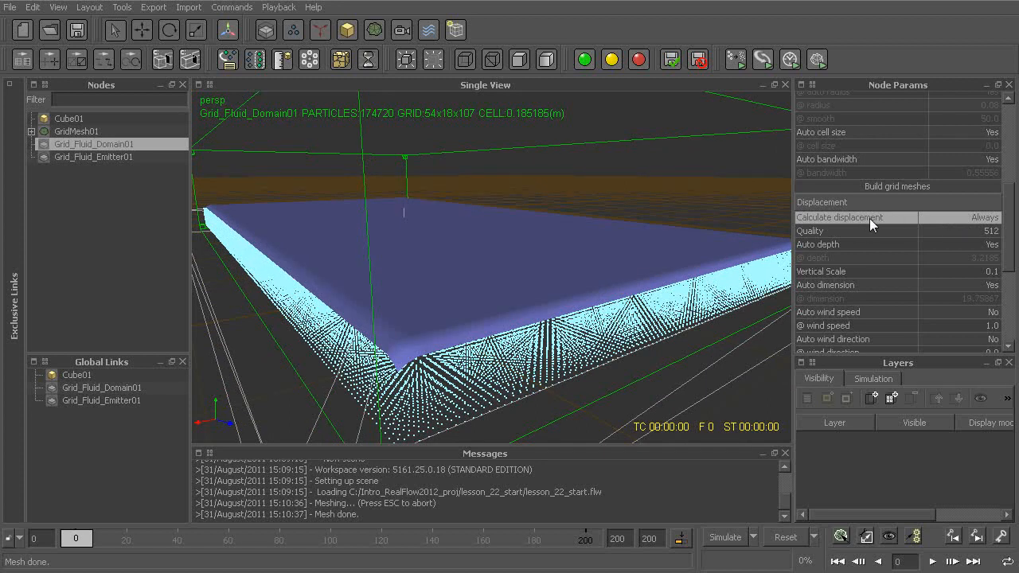
Step: Set GridMesh01's shader type to Displacement, with Domain as its source
{"action": "left_click", "coordinate": [75, 132]}
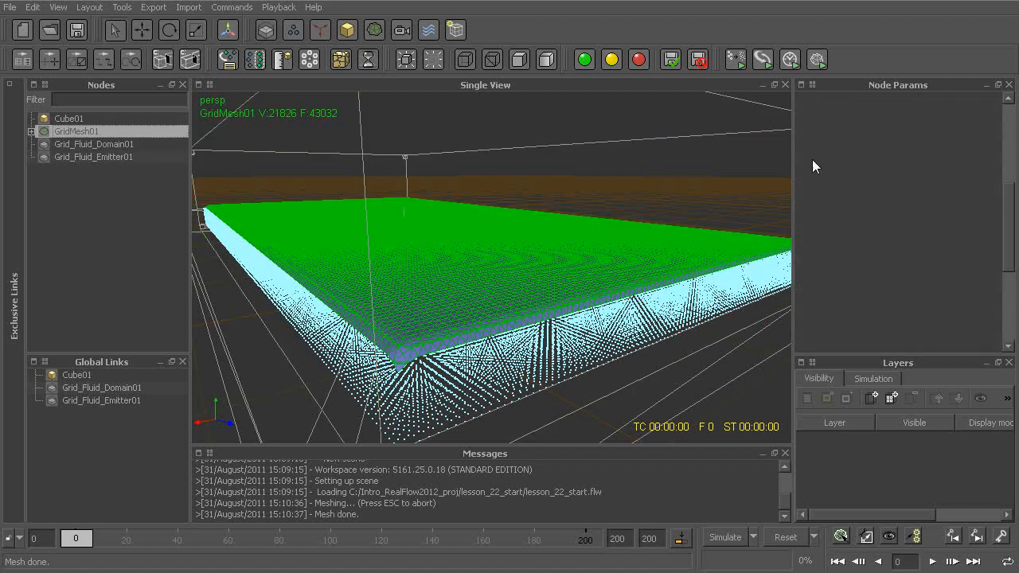
{"action": "left_click", "coordinate": [852, 229]}
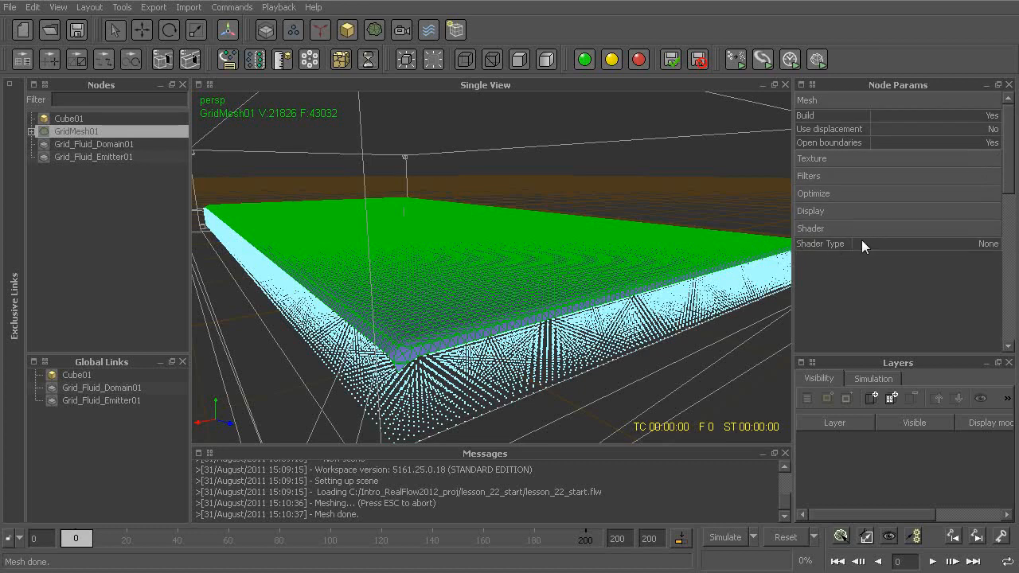
{"action": "left_click", "coordinate": [908, 244]}
{"action": "left_click", "coordinate": [908, 244]}
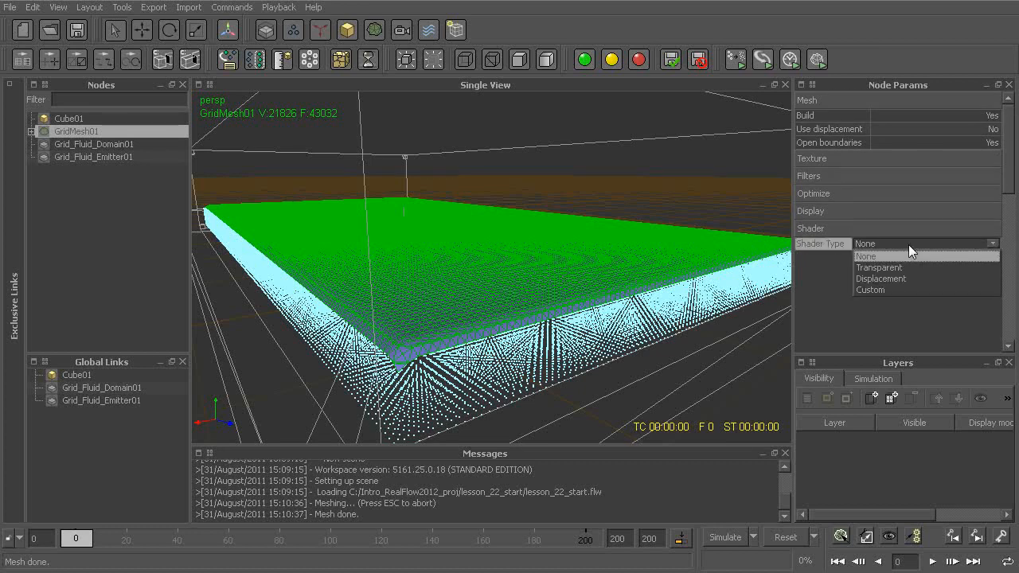
{"action": "left_click", "coordinate": [913, 279]}
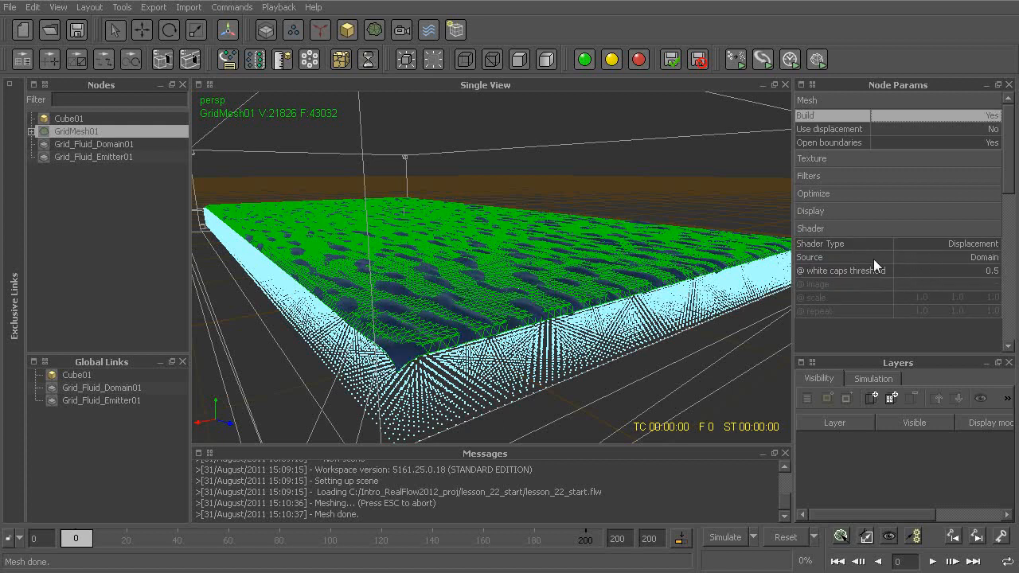
{"action": "left_click", "coordinate": [939, 254]}
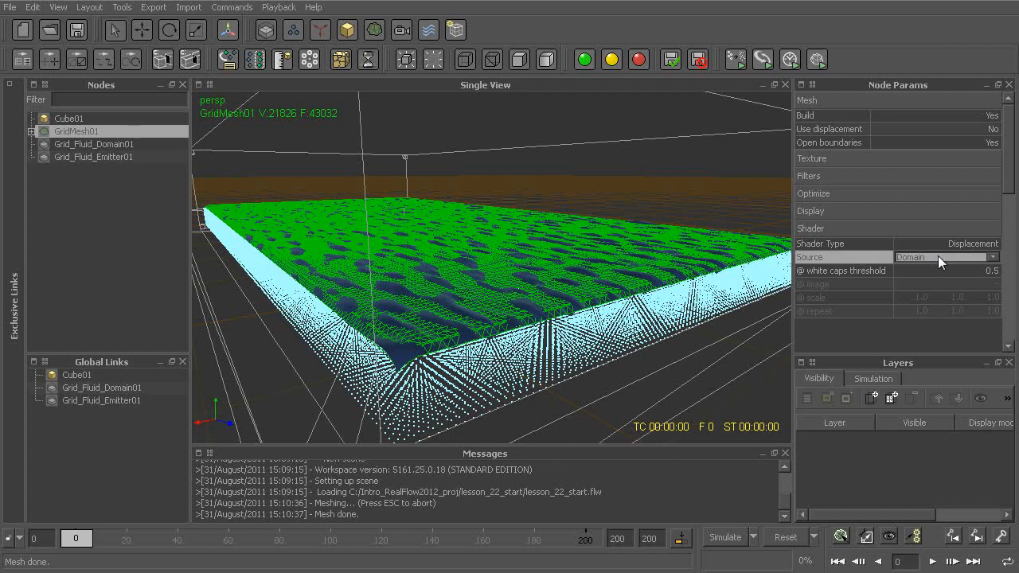
{"action": "left_click", "coordinate": [936, 255]}
{"action": "left_click", "coordinate": [926, 270]}
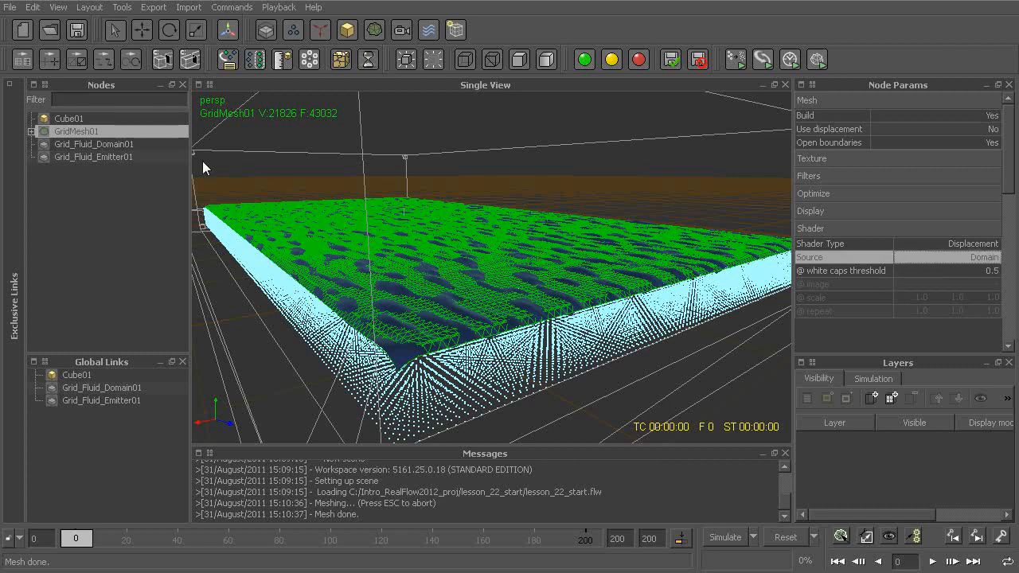
Step: Select Grid_Fluid_Domain01 and examine the displaced water surface and the displacement settings, including Auto depth
{"action": "left_click", "coordinate": [107, 145]}
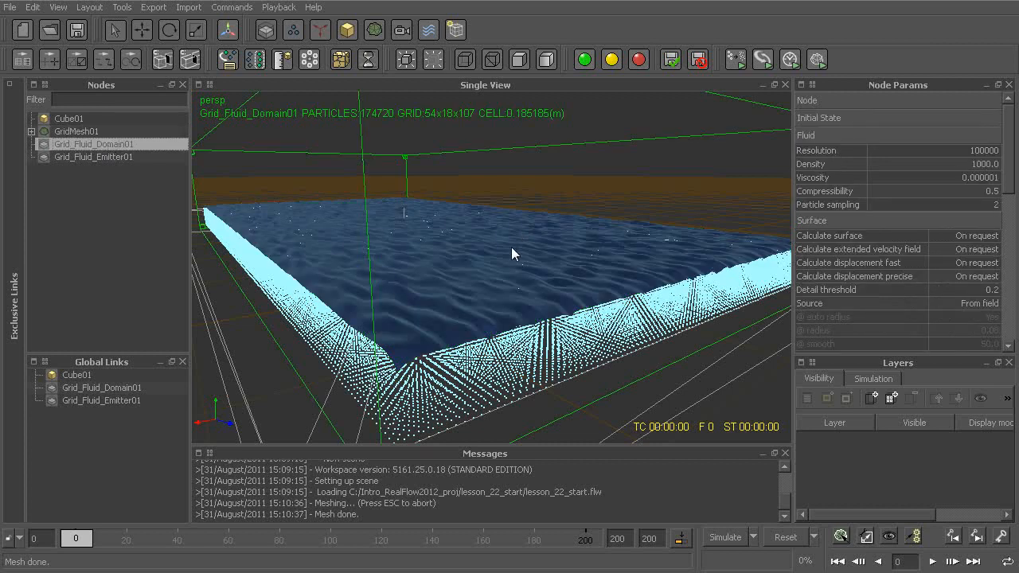
{"action": "left_click_drag", "start_coordinate": [540, 234], "coordinate": [489, 257], "text": "alt"}
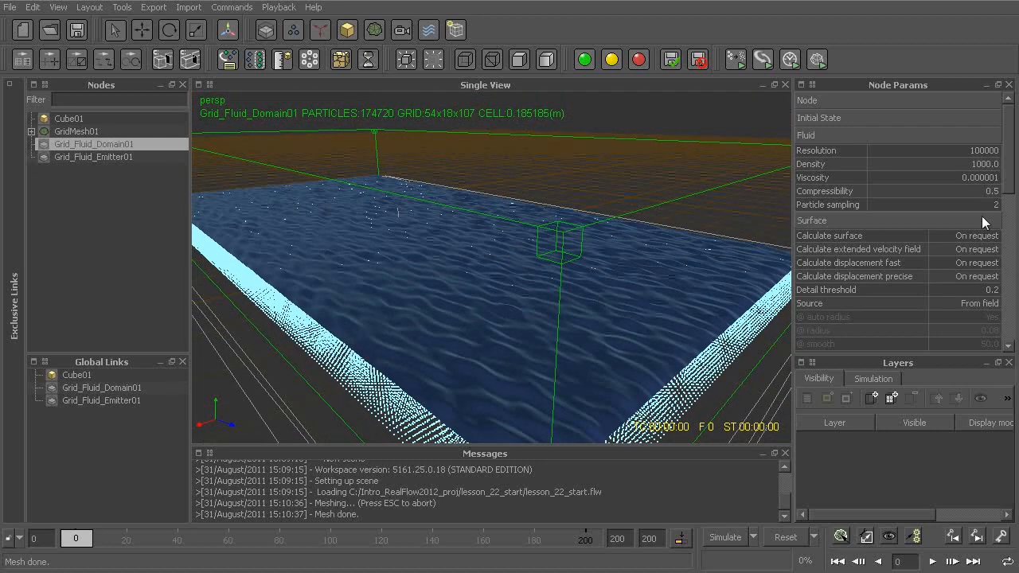
{"action": "left_click_drag", "start_coordinate": [1007, 189], "coordinate": [1009, 277]}
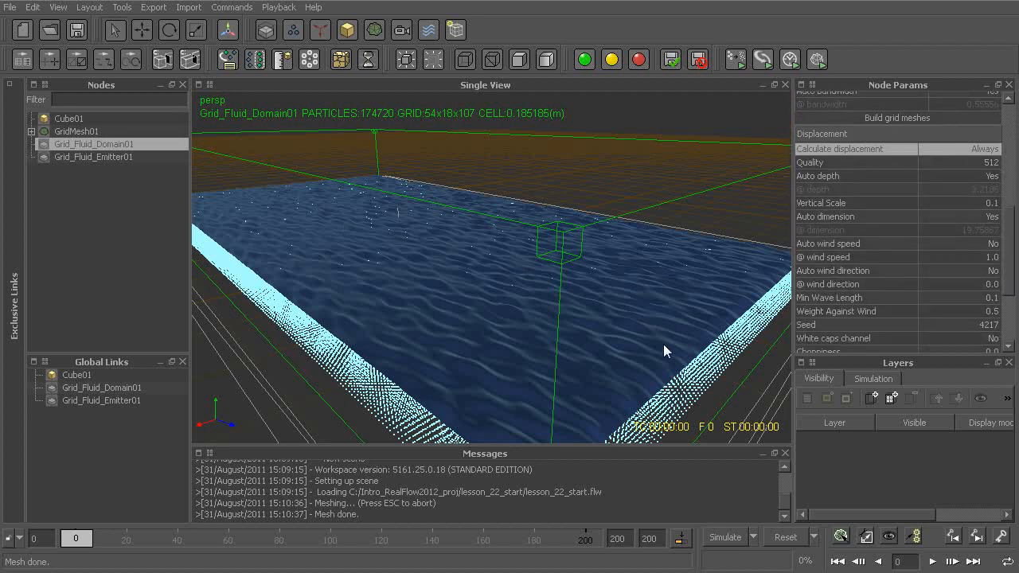
{"action": "left_click", "coordinate": [877, 177]}
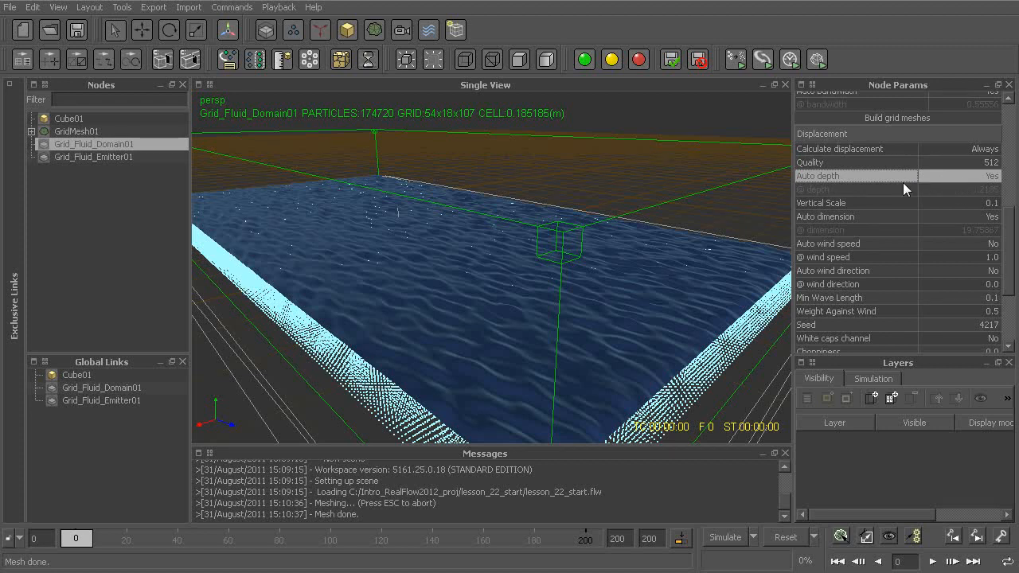
{"action": "left_click_drag", "start_coordinate": [582, 300], "coordinate": [561, 161], "text": "alt"}
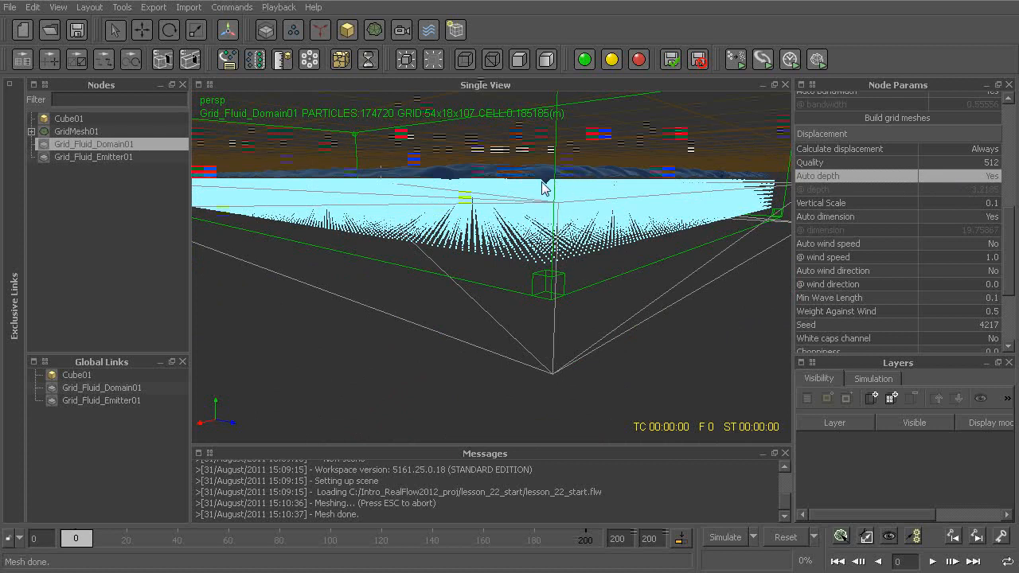
{"action": "mouse_move", "coordinate": [546, 250]}
{"action": "left_mouse_down", "text": "alt"}
{"action": "mouse_move", "coordinate": [534, 214]}
{"action": "mouse_move", "coordinate": [585, 235]}
{"action": "left_mouse_up", "text": "alt"}
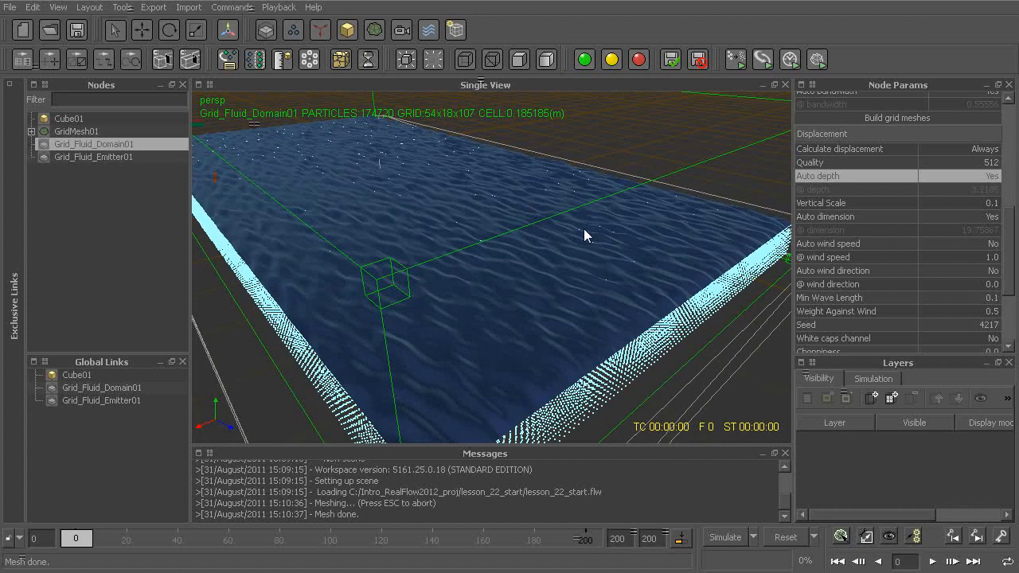
Step: Set the Vertical Scale of the domain's displacement to 0.5 and check the wave height
{"action": "left_click", "coordinate": [937, 205]}
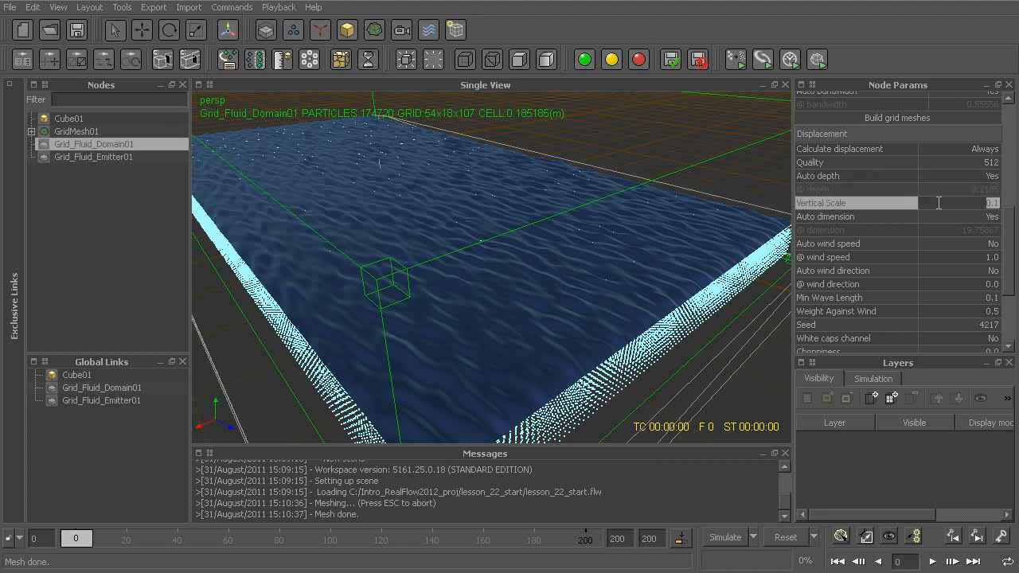
{"action": "left_click_drag", "start_coordinate": [525, 301], "coordinate": [527, 280], "text": "alt"}
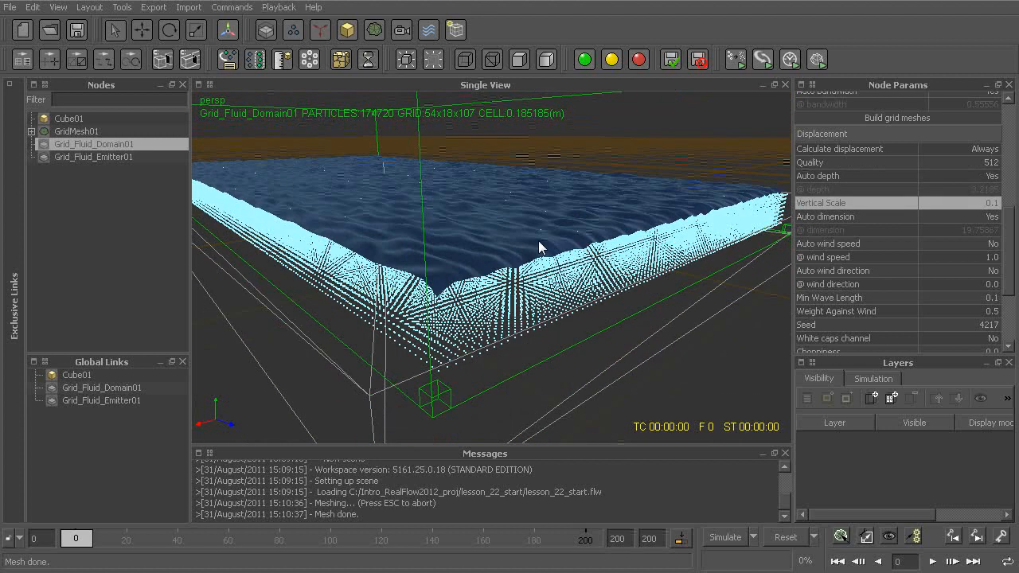
{"action": "left_click_drag", "start_coordinate": [557, 207], "coordinate": [559, 240], "text": "alt"}
{"action": "right_click", "coordinate": [560, 241]}
{"action": "left_click", "coordinate": [960, 204]}
{"action": "left_click", "coordinate": [960, 203]}
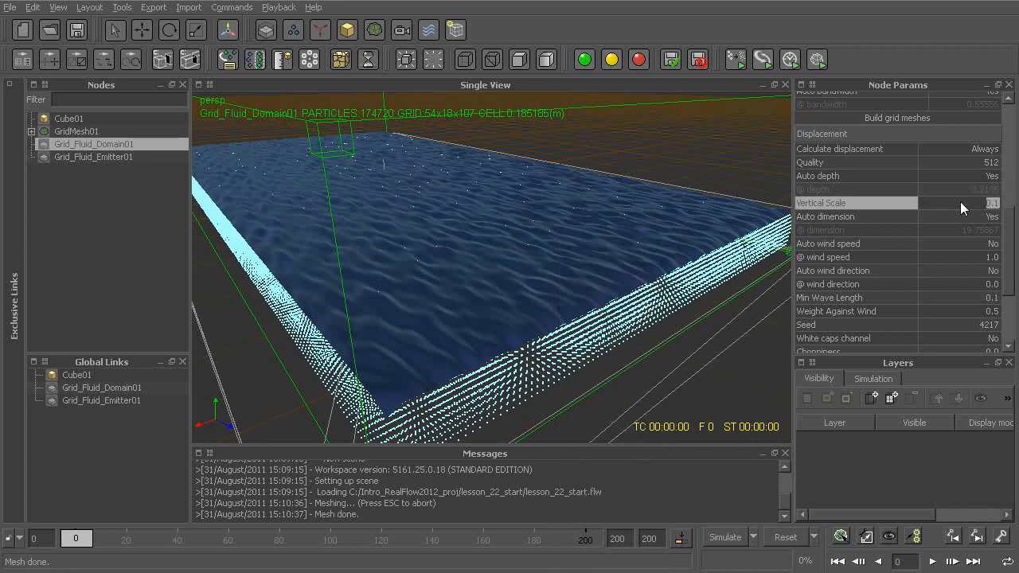
{"action": "type", "text": ".5"}
{"action": "key", "text": "Return"}
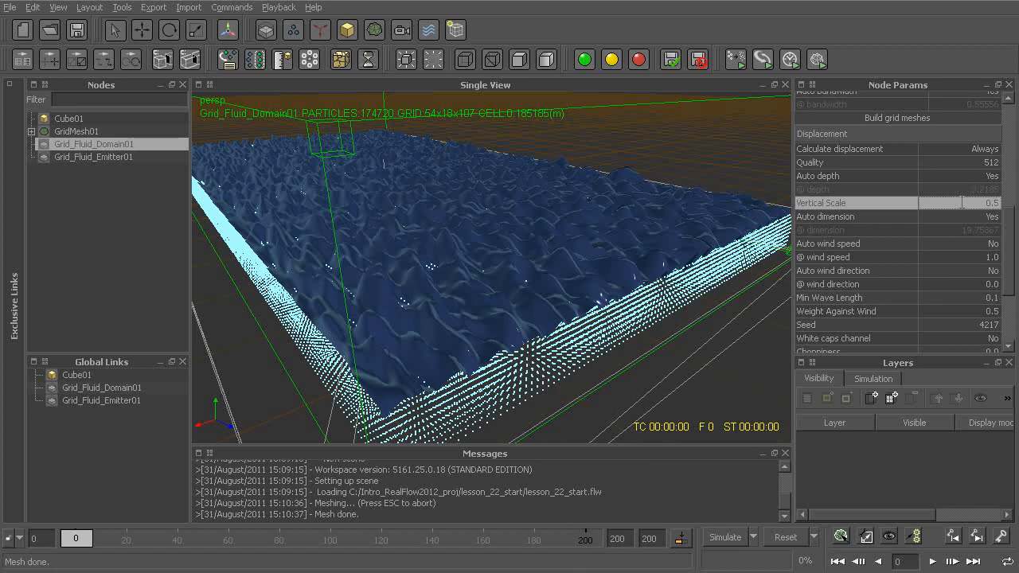
{"action": "left_click_drag", "start_coordinate": [527, 176], "coordinate": [409, 170], "text": "alt"}
{"action": "left_click_drag", "start_coordinate": [515, 252], "coordinate": [544, 249], "text": "alt"}
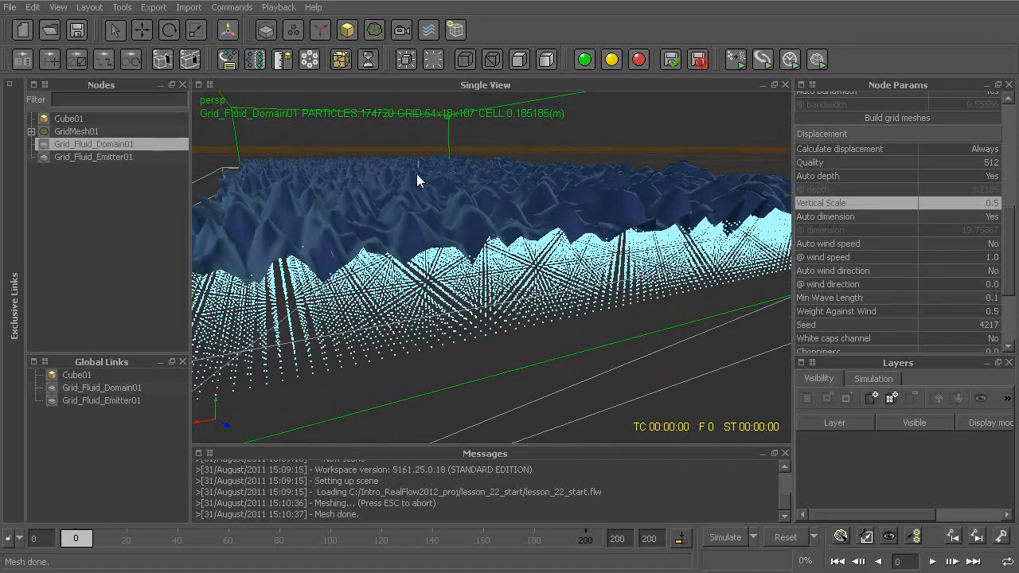
Step: Set the Vertical Scale of the domain's displacement to 0.2
{"action": "double_click", "coordinate": [944, 205]}
{"action": "type", "text": "0.2"}
{"action": "key", "text": "Return"}
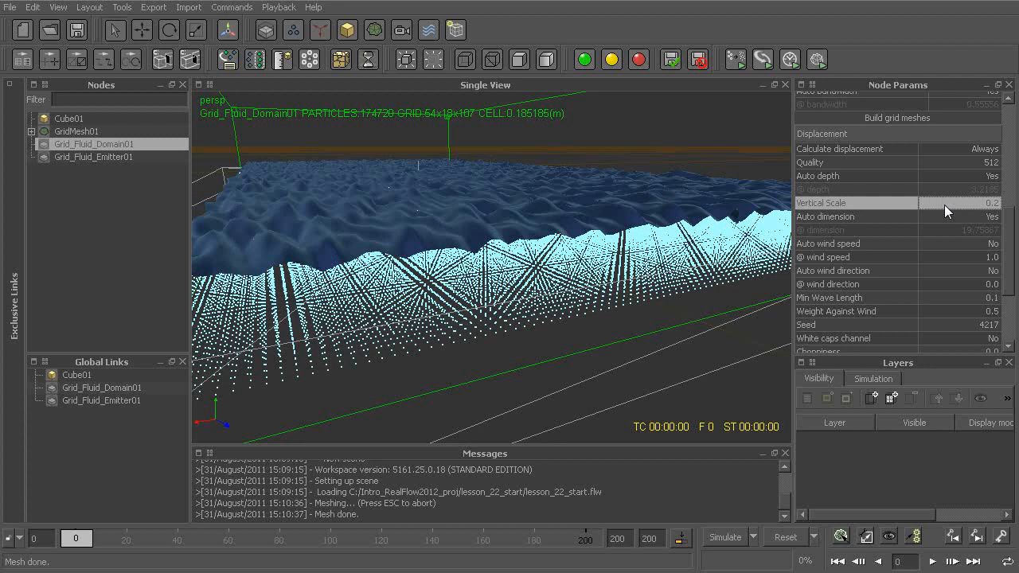
{"action": "left_click_drag", "start_coordinate": [515, 219], "coordinate": [508, 248], "text": "alt"}
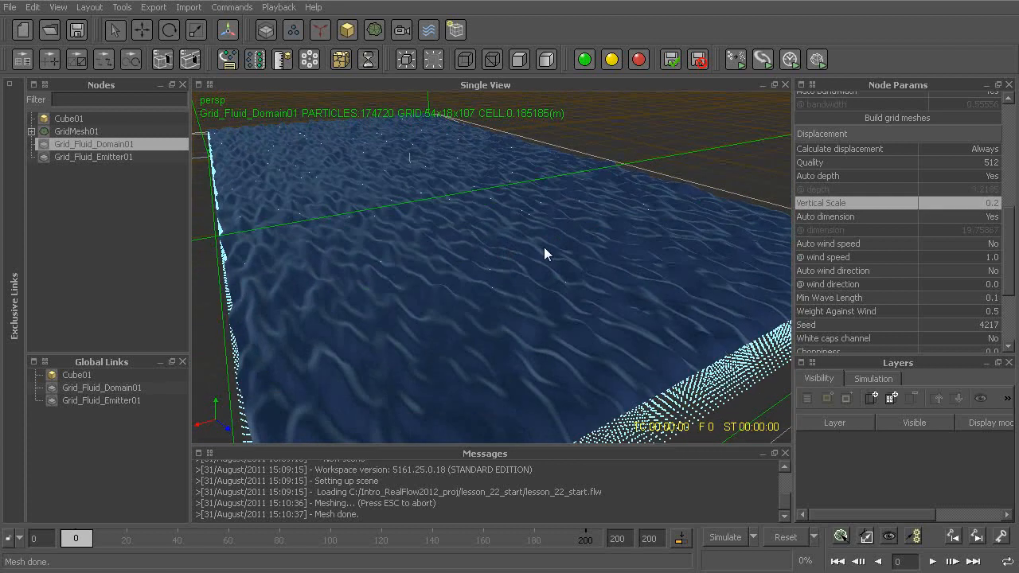
{"action": "left_click_drag", "start_coordinate": [1011, 230], "coordinate": [1011, 270]}
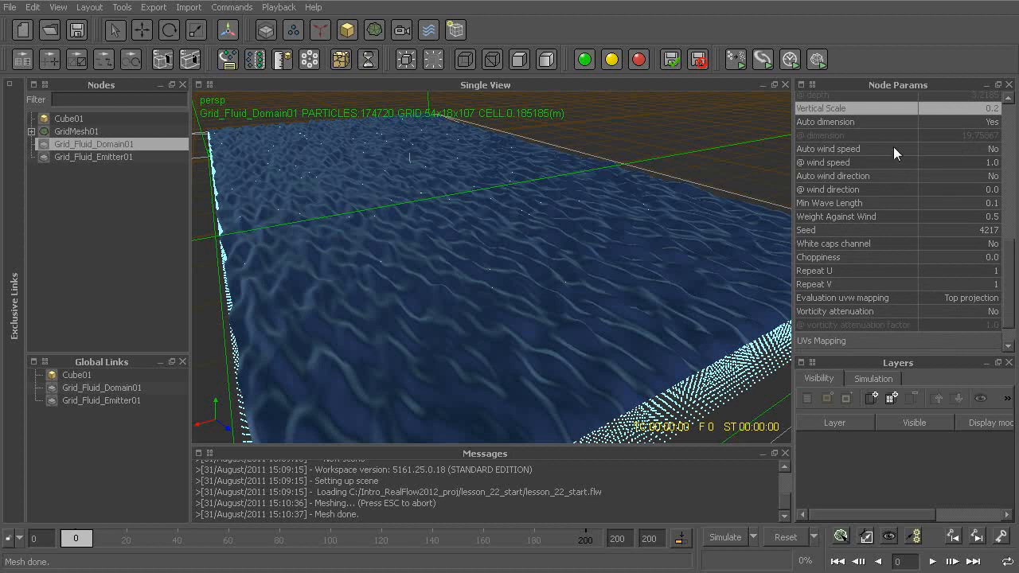
Step: Examine the domain's Auto dimension setting and the wave scale across the water surface from several angles
{"action": "left_click_drag", "start_coordinate": [1011, 264], "coordinate": [1009, 244]}
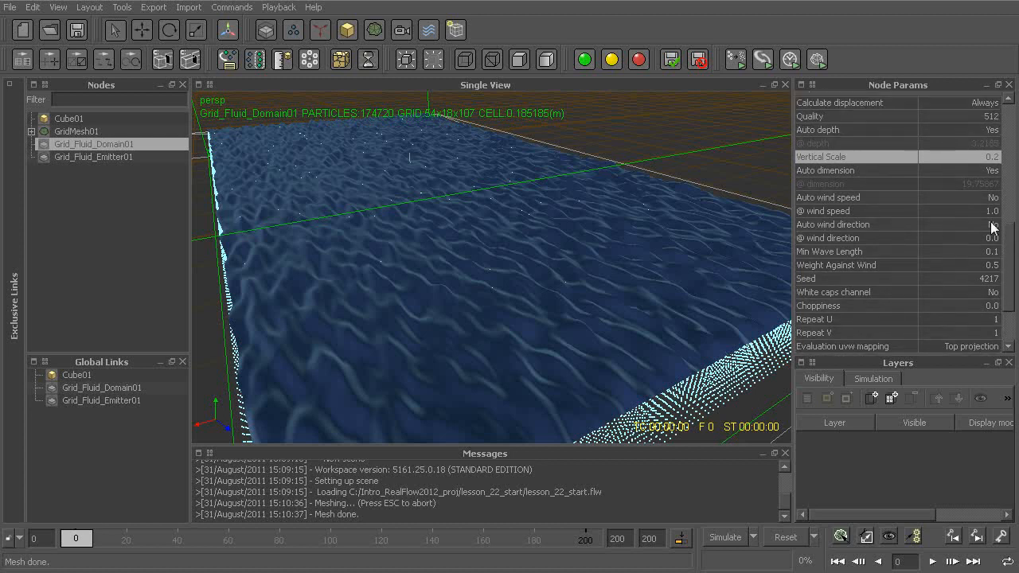
{"action": "left_click", "coordinate": [877, 169]}
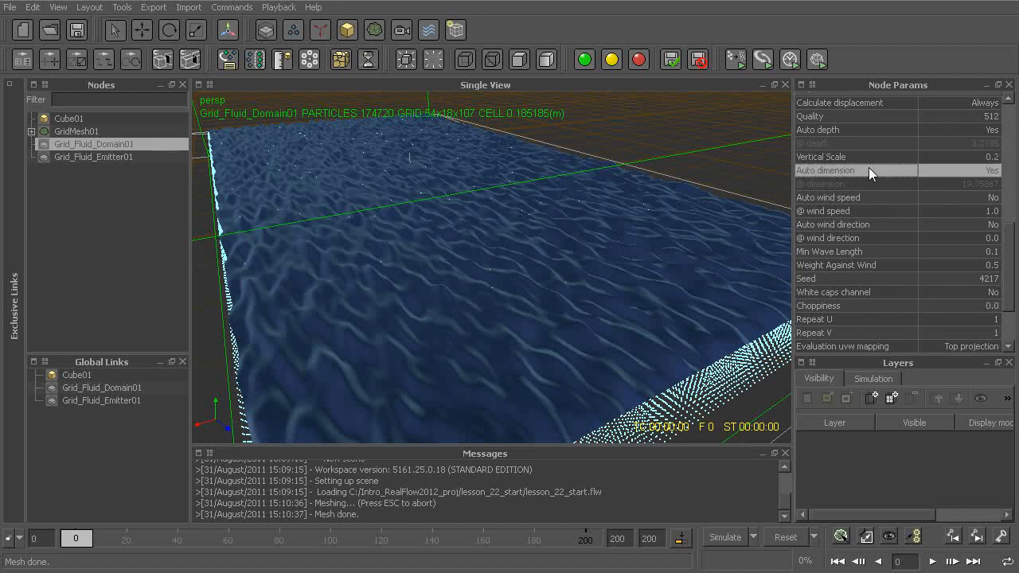
{"action": "left_click_drag", "start_coordinate": [587, 289], "coordinate": [592, 268], "text": "alt"}
{"action": "right_click_drag", "start_coordinate": [592, 268], "coordinate": [709, 290], "text": "alt"}
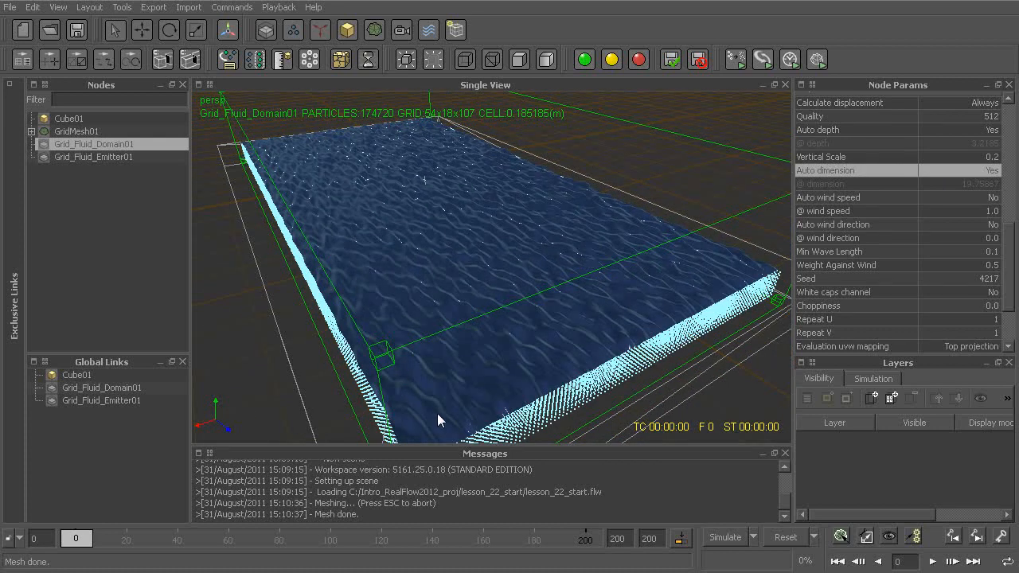
{"action": "right_click_drag", "start_coordinate": [577, 275], "coordinate": [545, 318], "text": "alt"}
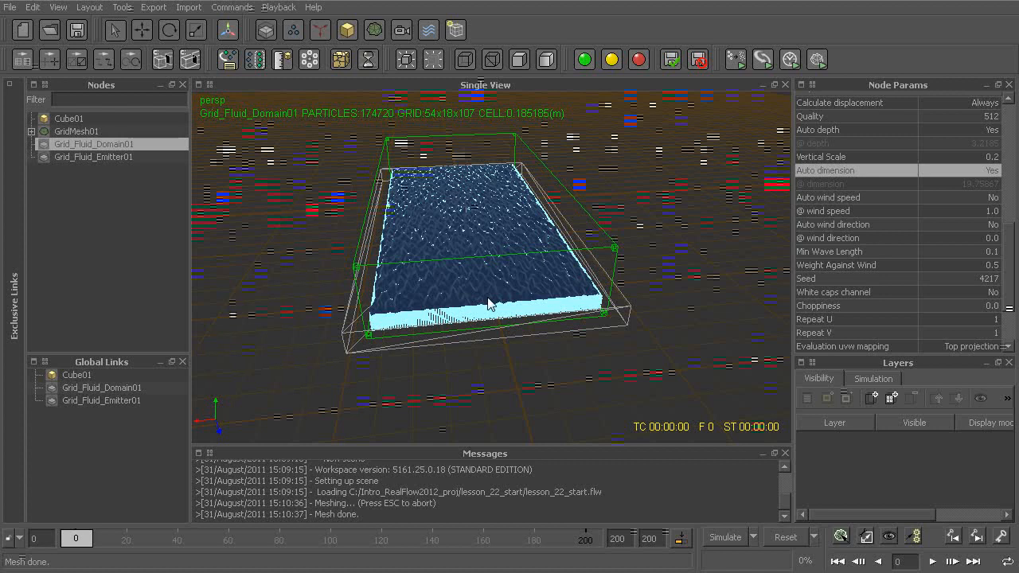
{"action": "left_click_drag", "start_coordinate": [426, 267], "coordinate": [472, 257], "text": "alt"}
{"action": "right_click_drag", "start_coordinate": [472, 257], "coordinate": [470, 232], "text": "alt"}
{"action": "left_click_drag", "start_coordinate": [471, 232], "coordinate": [544, 346], "text": "alt"}
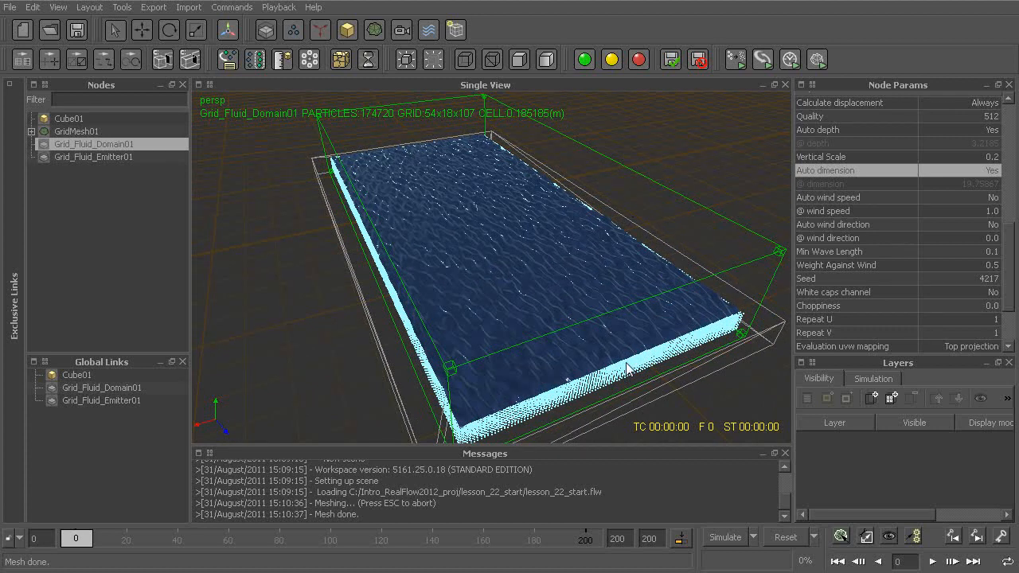
{"action": "scroll", "coordinate": [447, 220], "scroll_direction": "up", "scroll_amount": 6}
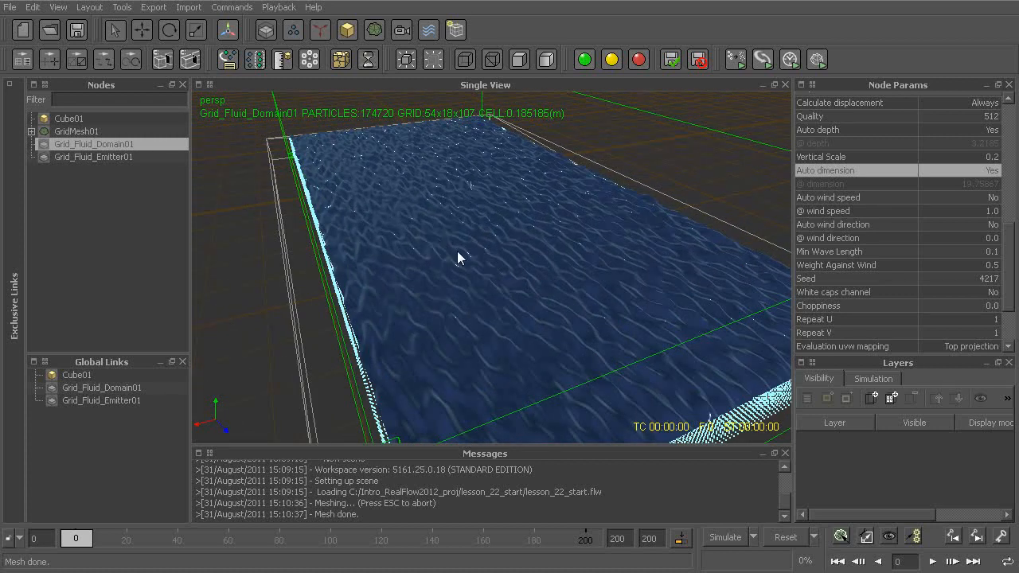
{"action": "left_click_drag", "start_coordinate": [515, 276], "coordinate": [493, 268], "text": "alt"}
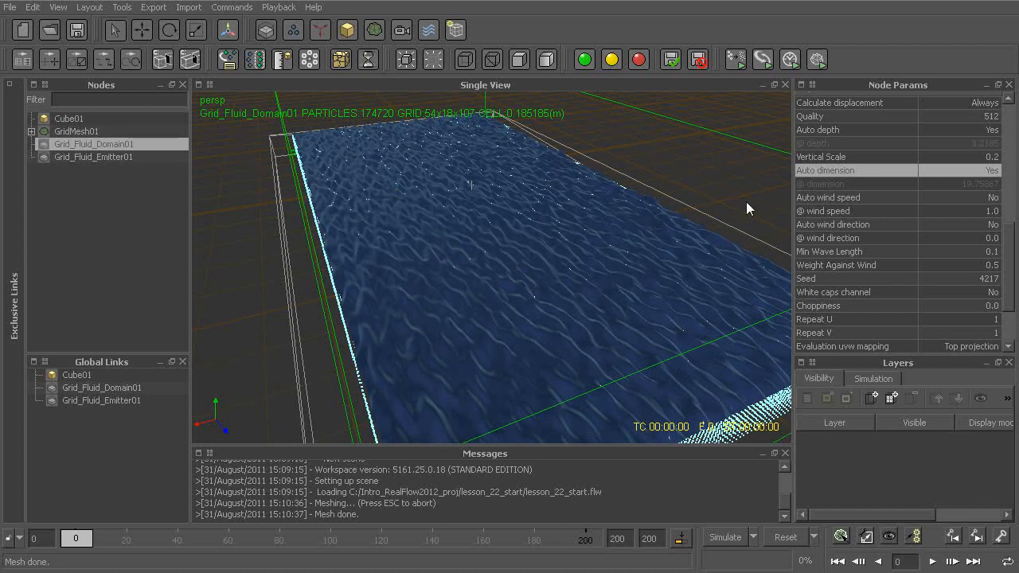
Step: Turn off Auto dimension for the domain's displacement and set the dimension to 100
{"action": "left_click", "coordinate": [943, 169]}
{"action": "left_click", "coordinate": [942, 184]}
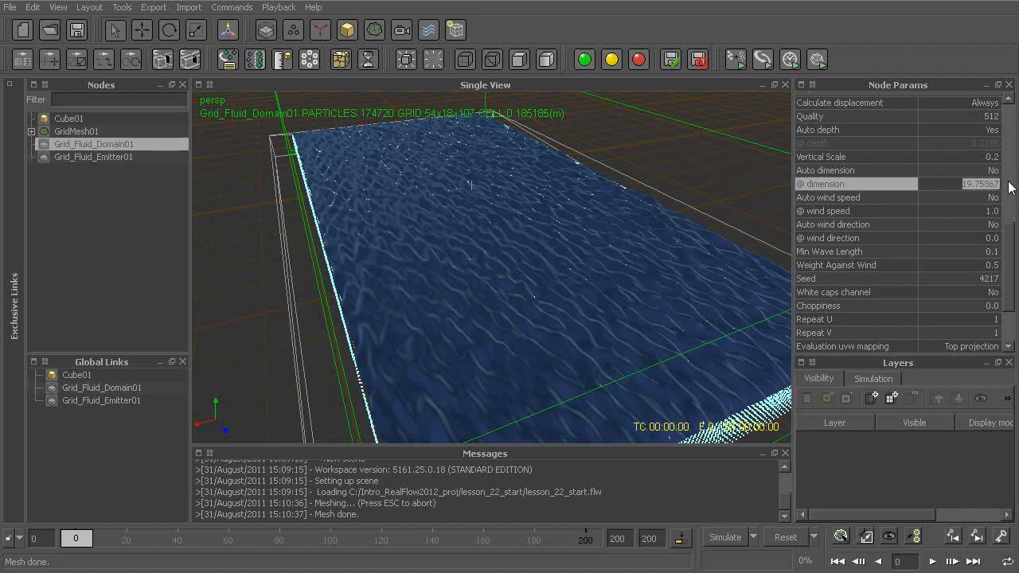
{"action": "type", "text": "100"}
{"action": "key", "text": "Return"}
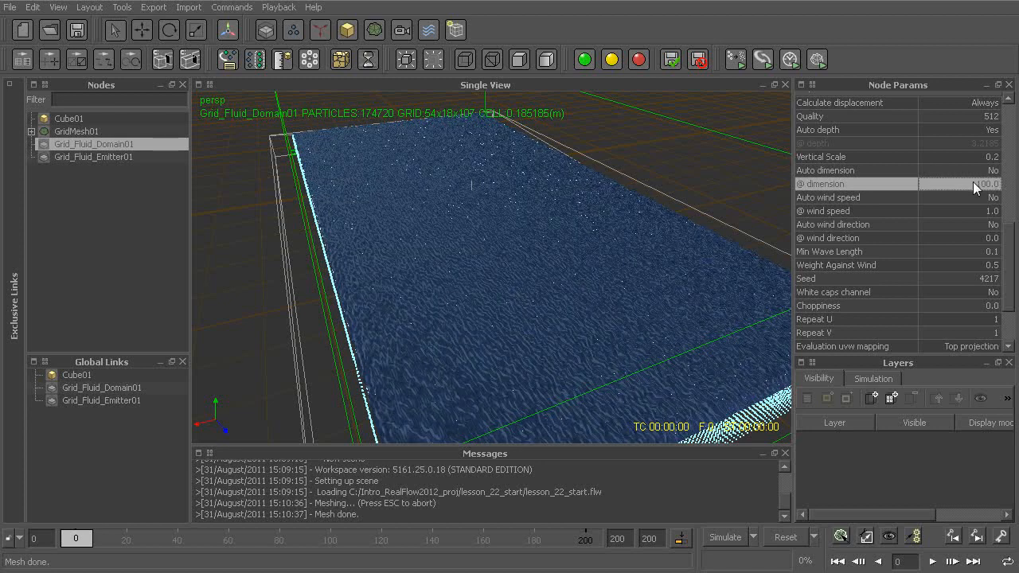
Step: Set the displacement dimension to 200 and inspect the finer wave pattern up close
{"action": "left_click", "coordinate": [972, 181]}
{"action": "type", "text": "200"}
{"action": "key", "text": "Return"}
{"action": "mouse_move", "coordinate": [574, 244]}
{"action": "left_mouse_down", "text": "alt"}
{"action": "mouse_move", "coordinate": [552, 249]}
{"action": "mouse_move", "coordinate": [573, 231]}
{"action": "left_mouse_up", "text": "alt"}
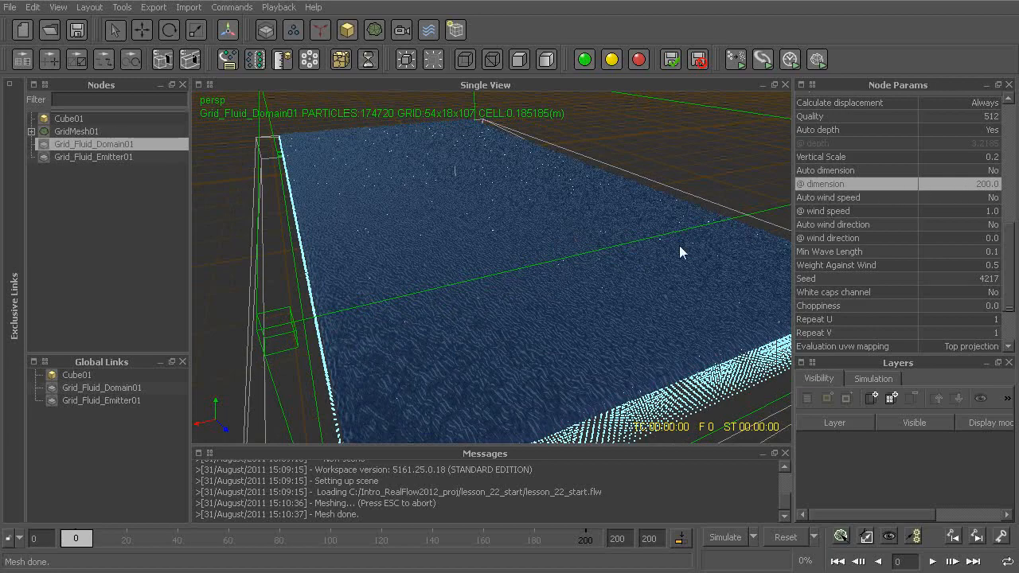
{"action": "middle_click_drag", "start_coordinate": [518, 294], "coordinate": [516, 224], "text": "alt"}
{"action": "right_click_drag", "start_coordinate": [516, 224], "coordinate": [538, 182], "text": "alt"}
{"action": "left_click_drag", "start_coordinate": [538, 182], "coordinate": [563, 196], "text": "alt"}
{"action": "right_click_drag", "start_coordinate": [562, 195], "coordinate": [577, 240], "text": "alt"}
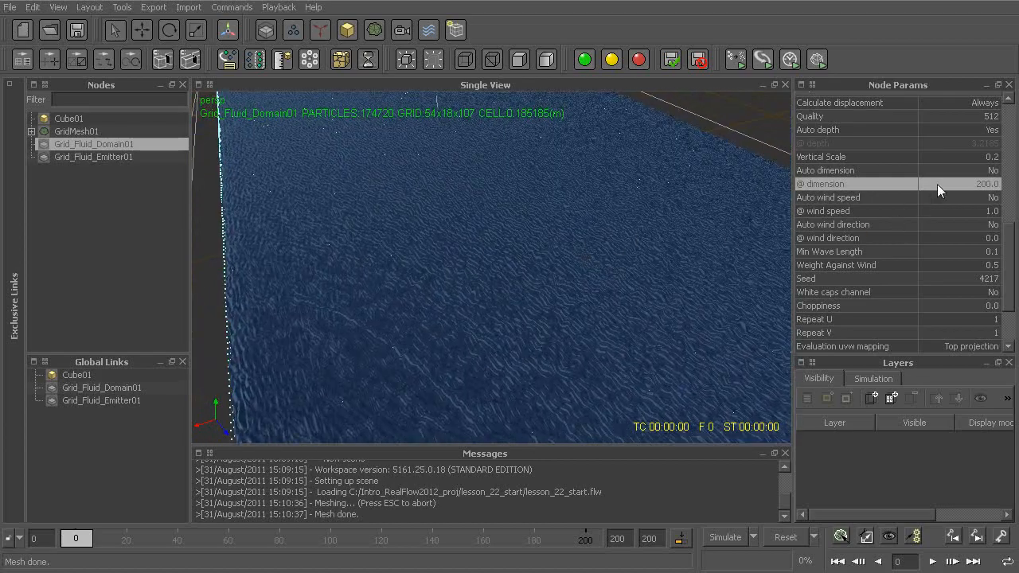
Step: Set the displacement's wind speed to 10 and check the resulting waves
{"action": "left_click", "coordinate": [884, 209]}
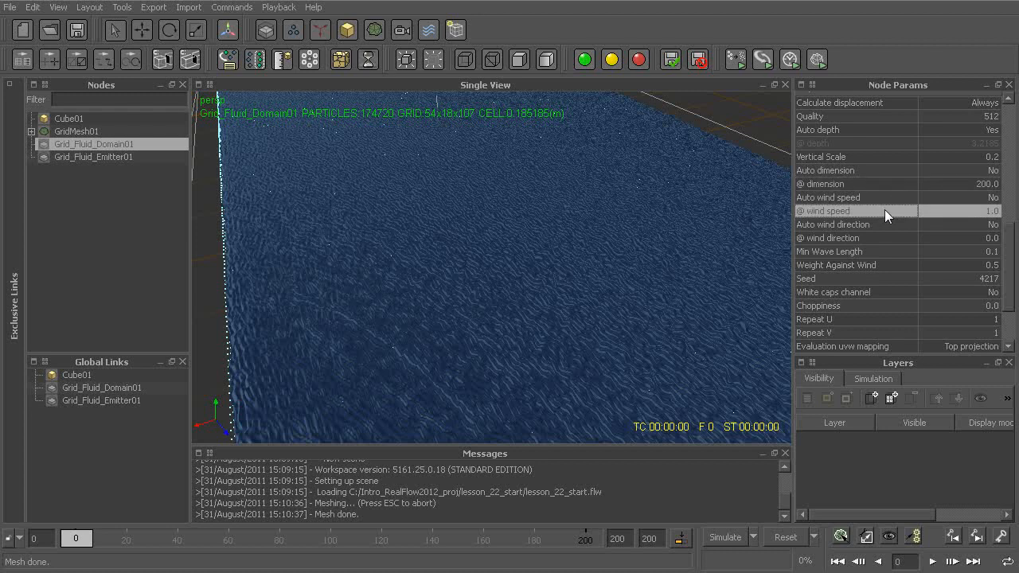
{"action": "double_click", "coordinate": [936, 212]}
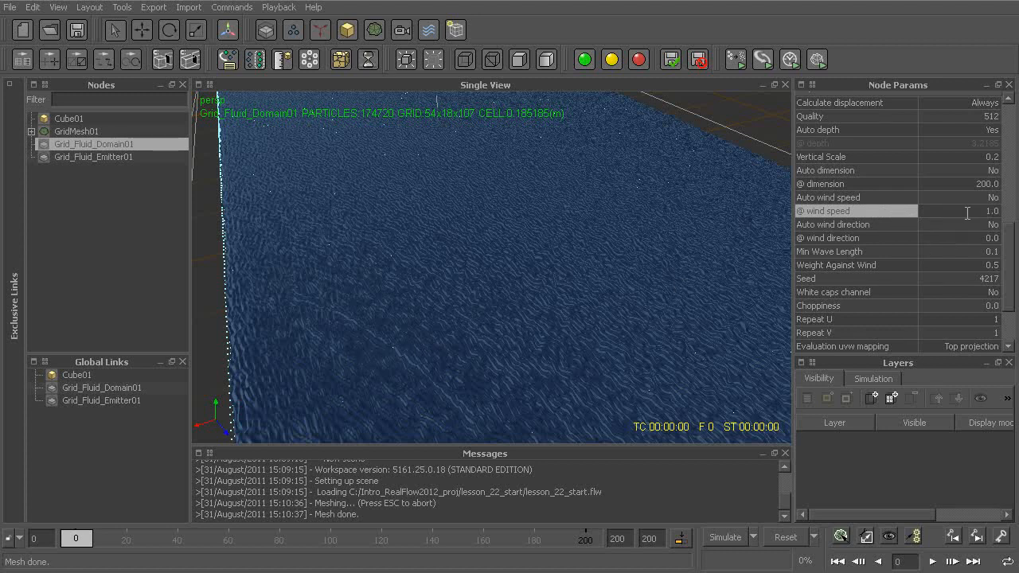
{"action": "type", "text": "10"}
{"action": "key", "text": "Return"}
{"action": "left_click_drag", "start_coordinate": [549, 223], "coordinate": [572, 254], "text": "alt"}
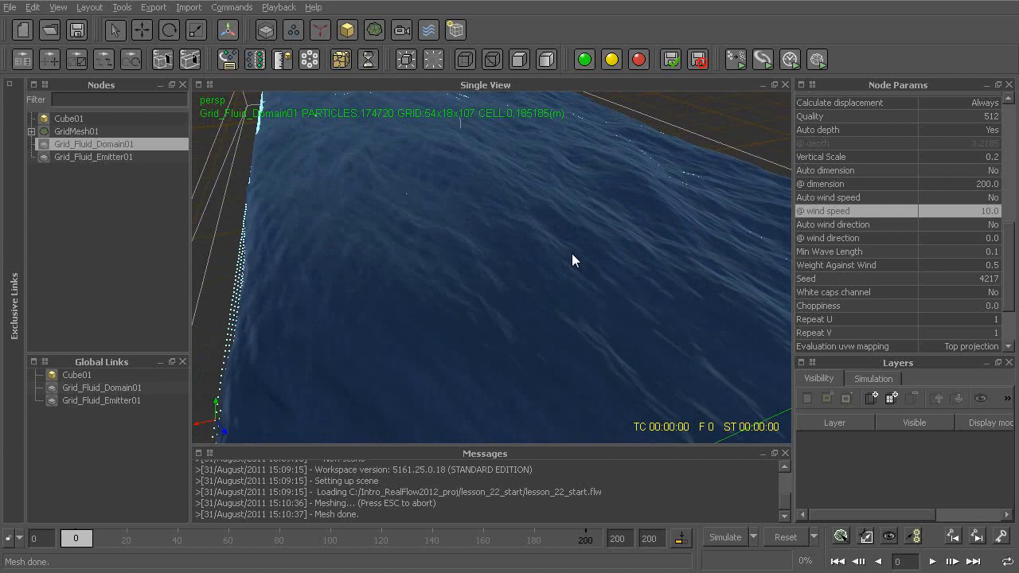
Step: Set the displacement dimension to 20 and view the enlarged waves along the length of the domain
{"action": "double_click", "coordinate": [960, 183]}
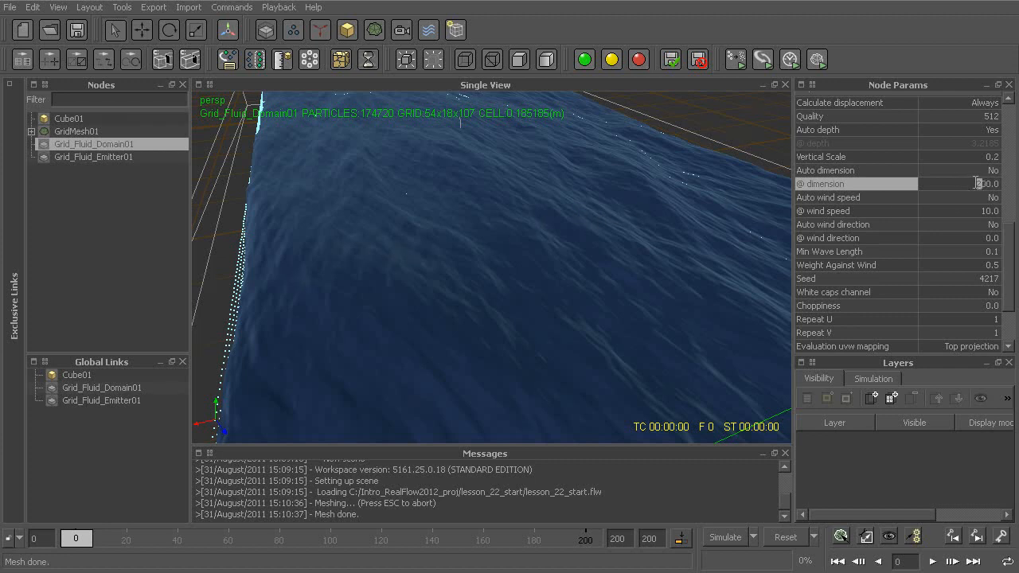
{"action": "type", "text": "20"}
{"action": "key", "text": "Return"}
{"action": "left_click_drag", "start_coordinate": [616, 203], "coordinate": [384, 283], "text": "alt"}
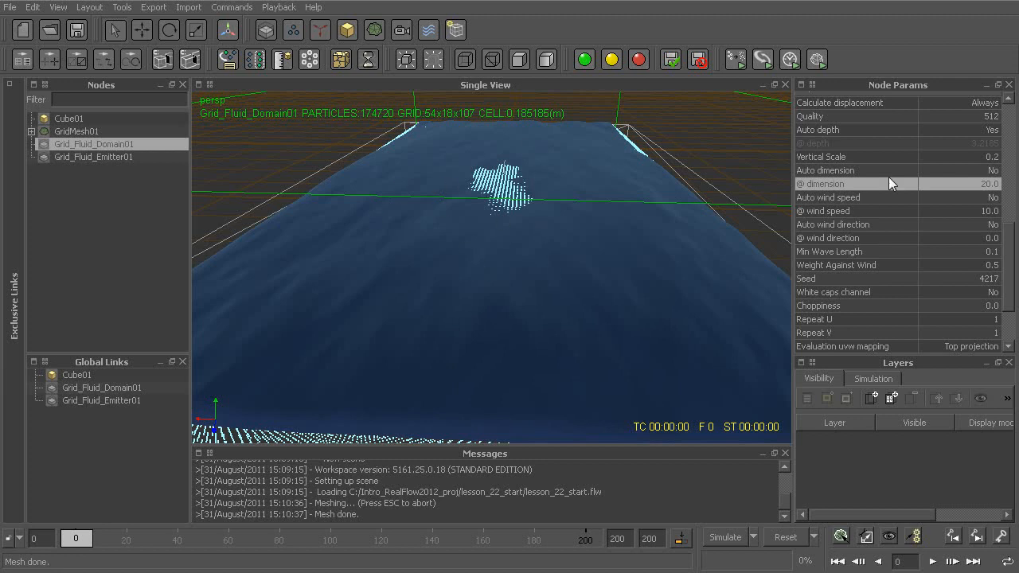
Step: Set the Vertical Scale of the domain's displacement to 0.5 with the larger waves
{"action": "double_click", "coordinate": [943, 156]}
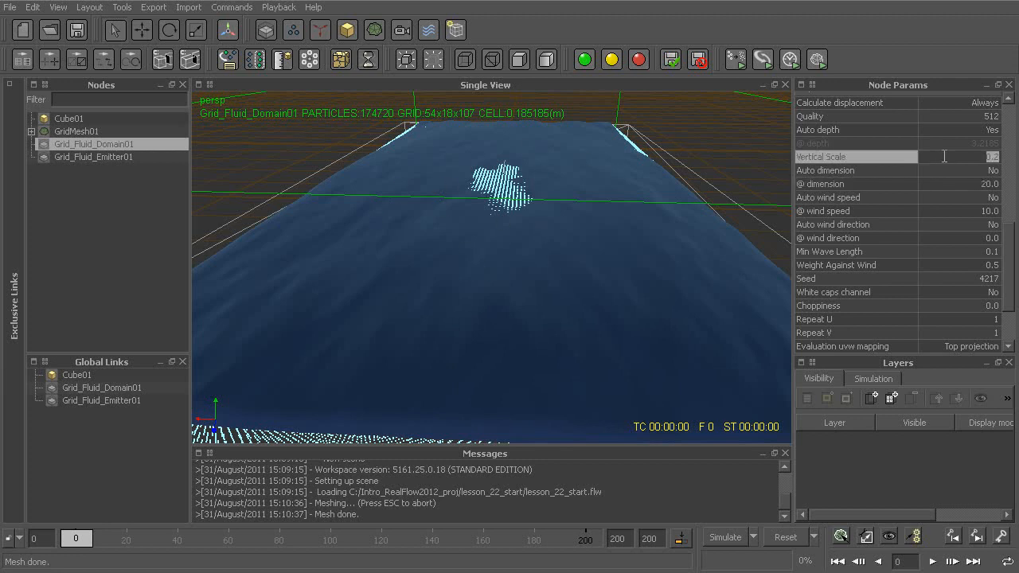
{"action": "type", "text": "0.5"}
{"action": "key", "text": "Return"}
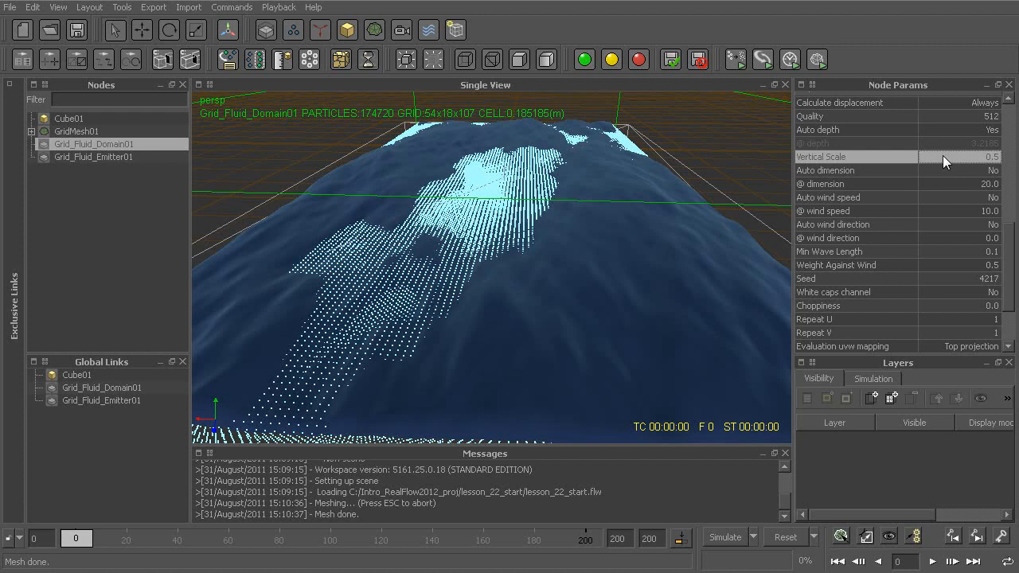
Step: Inspect the taller waves from low and high angles, and hide Grid_Fluid_Domain01's particles so only the displaced mesh shows
{"action": "left_click_drag", "start_coordinate": [573, 266], "coordinate": [609, 276], "text": "alt"}
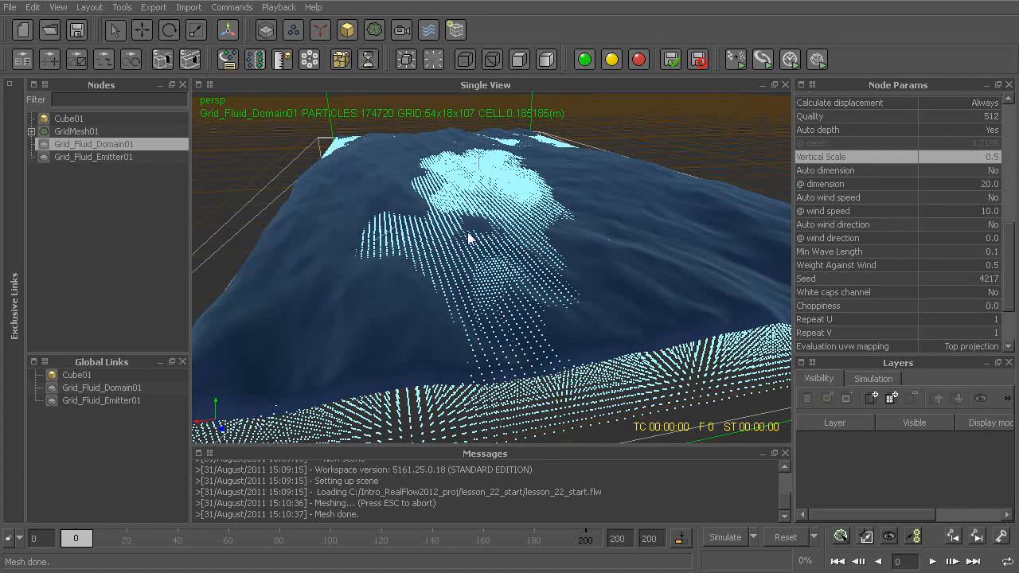
{"action": "left_click_drag", "start_coordinate": [559, 230], "coordinate": [520, 229], "text": "alt"}
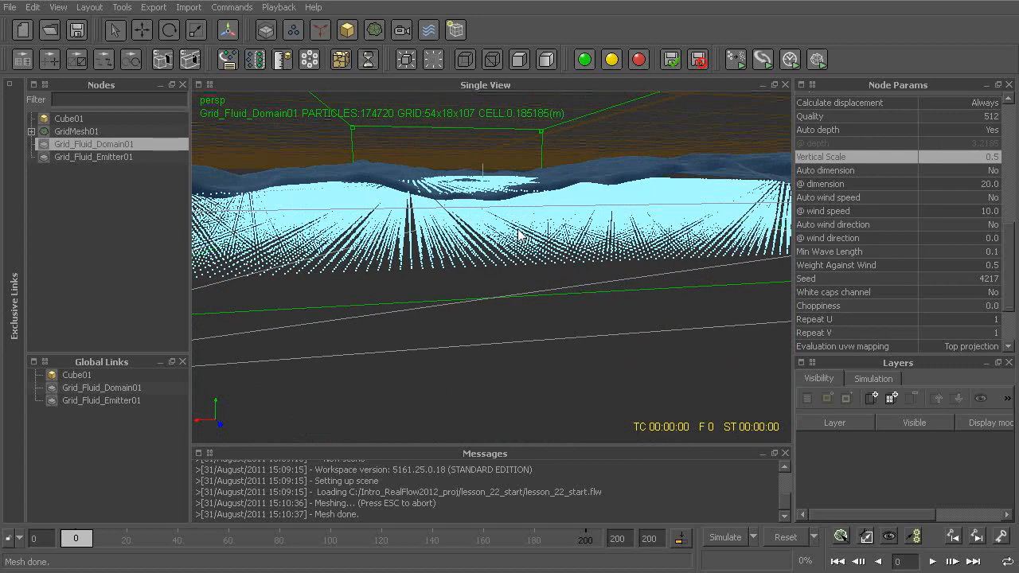
{"action": "left_click_drag", "start_coordinate": [598, 245], "coordinate": [557, 262], "text": "alt"}
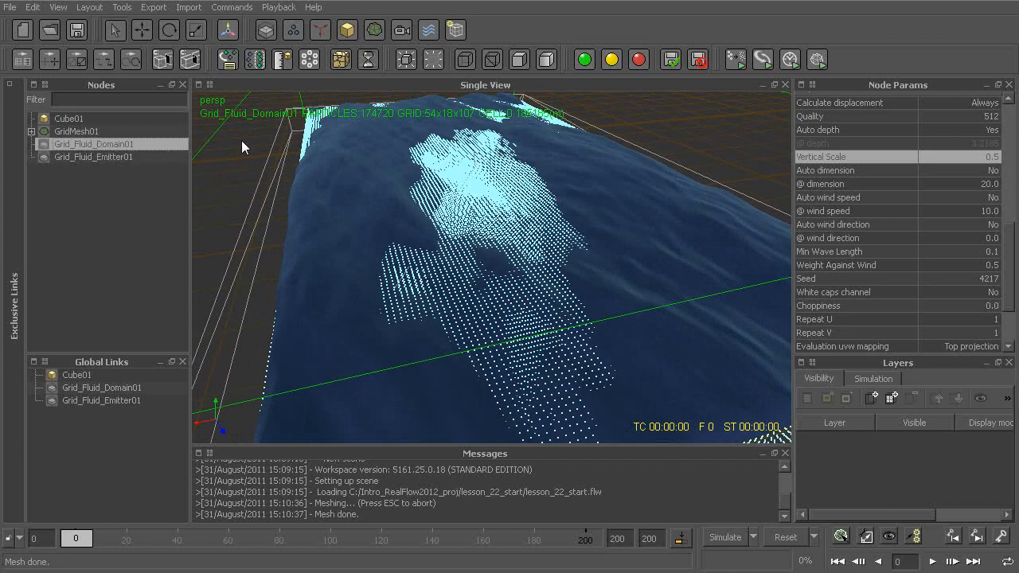
{"action": "left_click", "coordinate": [435, 60]}
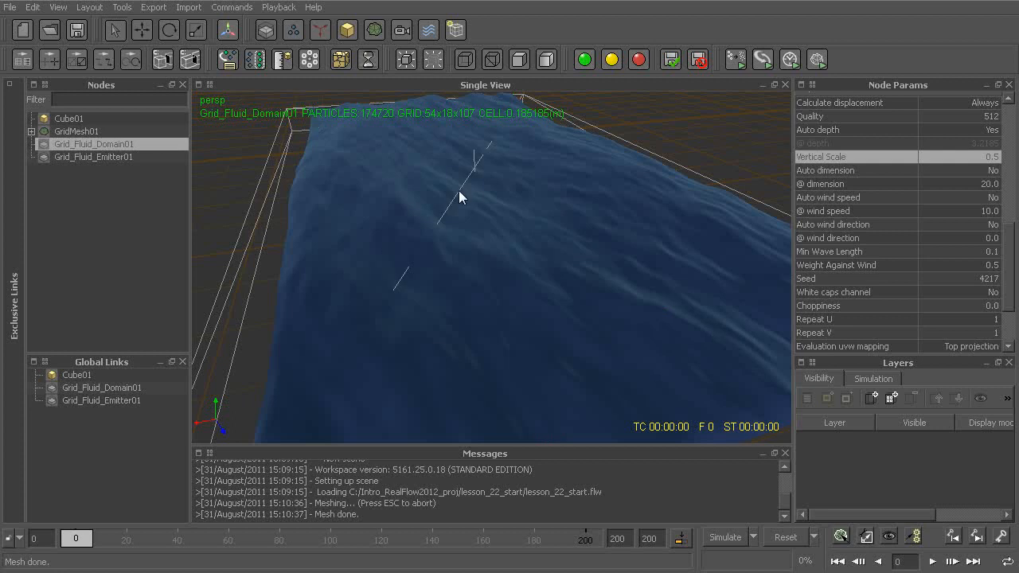
{"action": "left_click_drag", "start_coordinate": [502, 247], "coordinate": [468, 261], "text": "alt"}
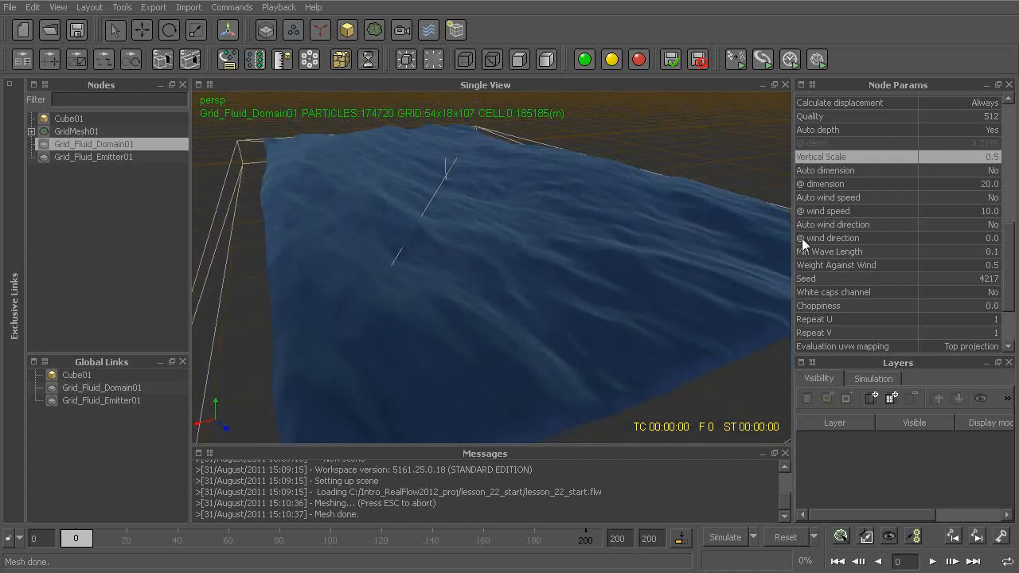
Step: Set the displacement's wind direction to 45 and check the wave orientation from another side
{"action": "left_click", "coordinate": [879, 210]}
{"action": "left_click", "coordinate": [883, 226]}
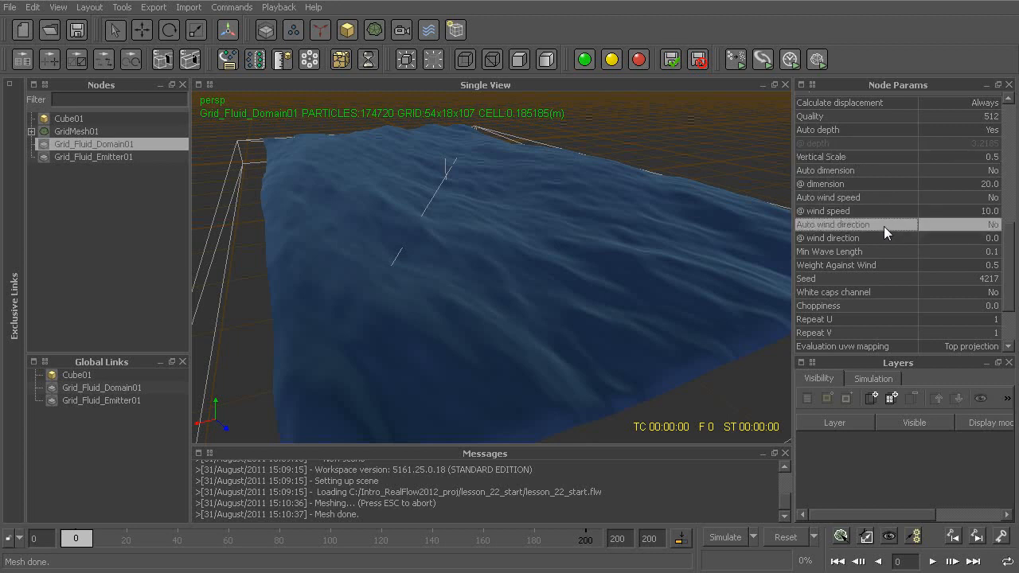
{"action": "left_click", "coordinate": [878, 237]}
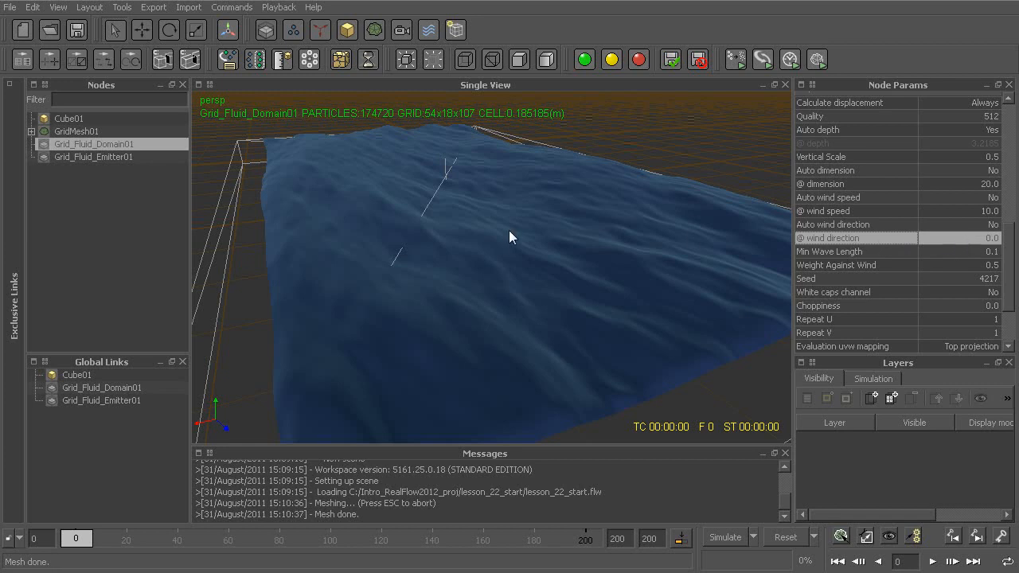
{"action": "left_click_drag", "start_coordinate": [569, 231], "coordinate": [520, 247], "text": "alt"}
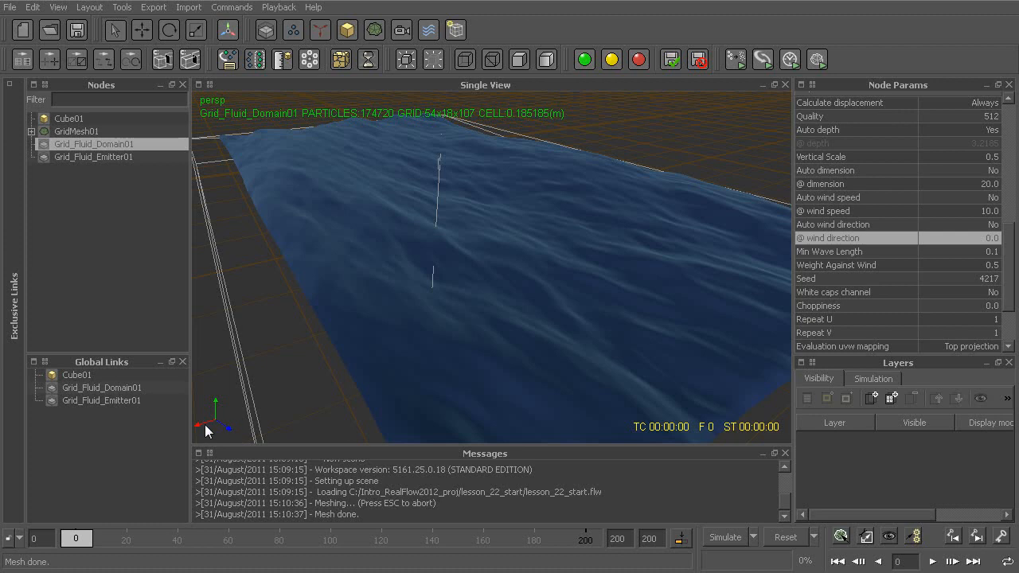
{"action": "double_click", "coordinate": [963, 239]}
{"action": "type", "text": "45"}
{"action": "key", "text": "Return"}
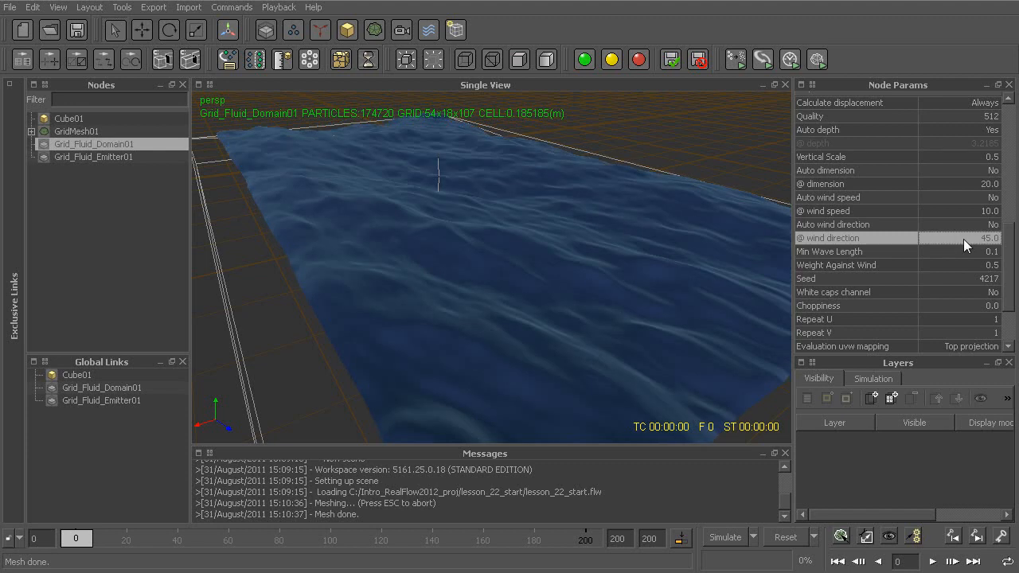
{"action": "left_click_drag", "start_coordinate": [574, 215], "coordinate": [452, 232], "text": "alt"}
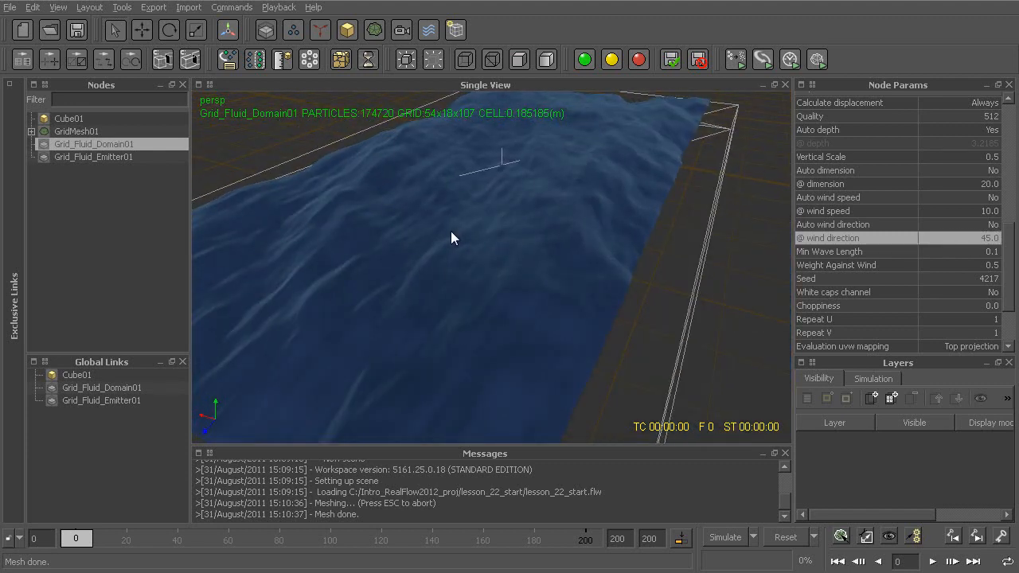
Step: Try a wind direction of 90 for the displacement, compare the waves, and return the direction to 45
{"action": "double_click", "coordinate": [956, 241]}
{"action": "type", "text": "90"}
{"action": "key", "text": "Return"}
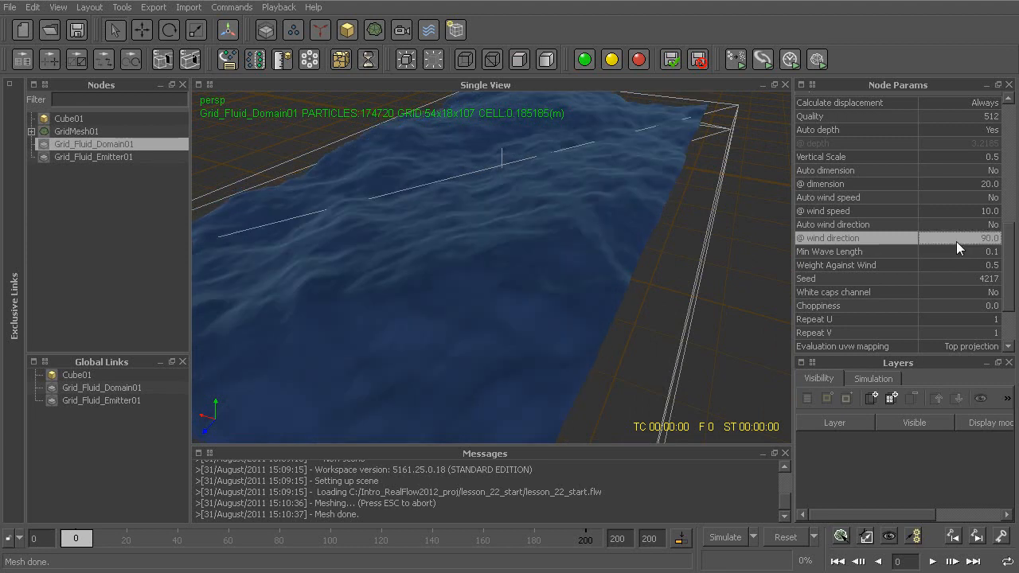
{"action": "left_click_drag", "start_coordinate": [651, 270], "coordinate": [548, 275], "text": "alt"}
{"action": "double_click", "coordinate": [984, 239]}
{"action": "type", "text": "45"}
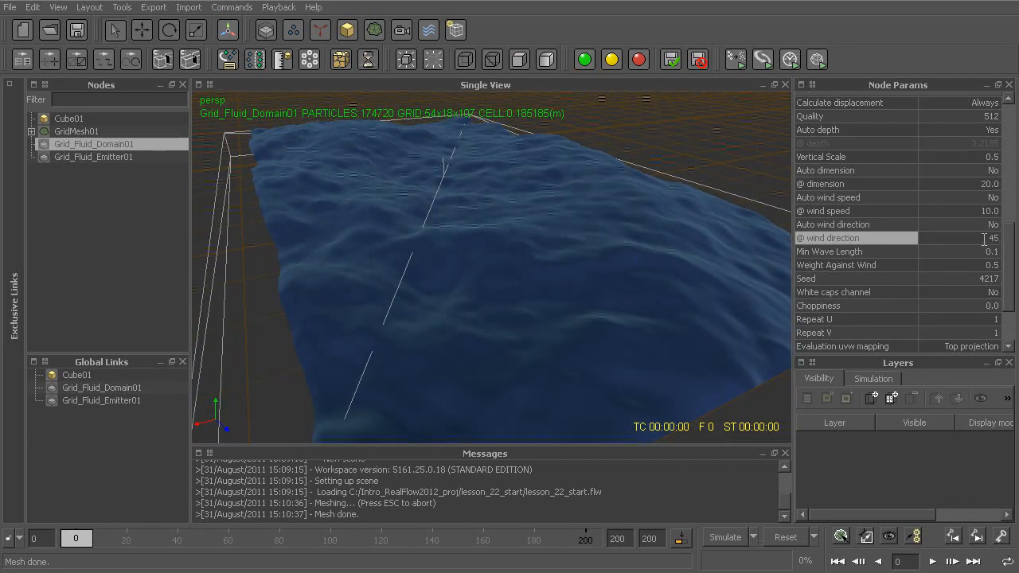
{"action": "key", "text": "Return"}
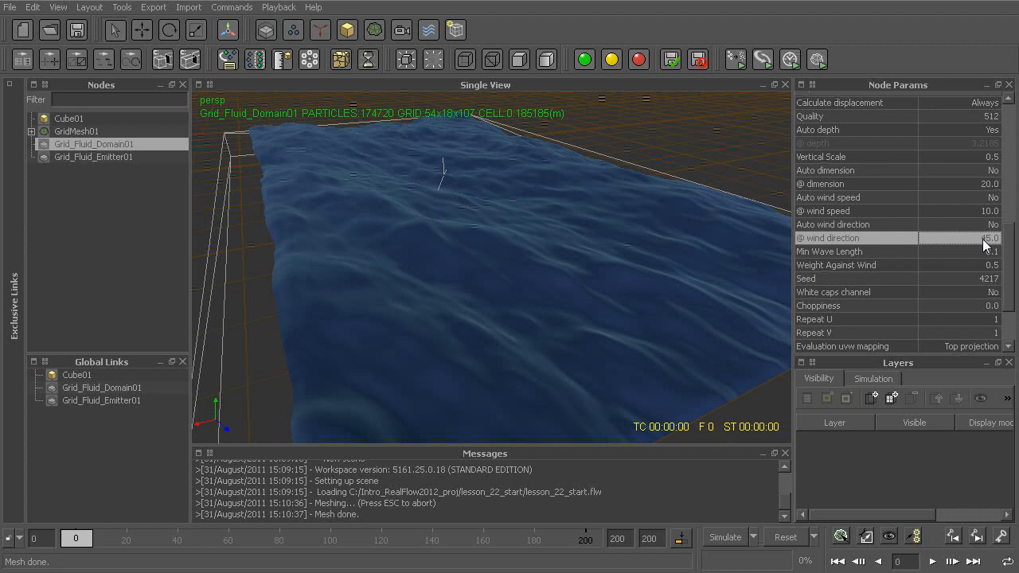
Step: Enable the White caps channel for the domain's displacement
{"action": "left_click", "coordinate": [898, 294]}
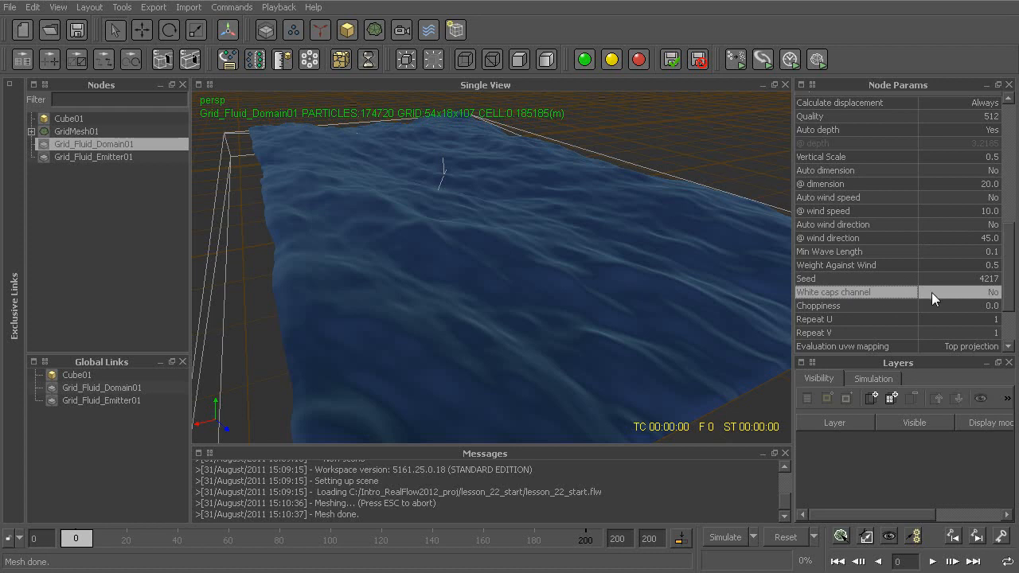
{"action": "left_click_drag", "start_coordinate": [573, 288], "coordinate": [534, 305], "text": "alt"}
{"action": "double_click", "coordinate": [952, 292]}
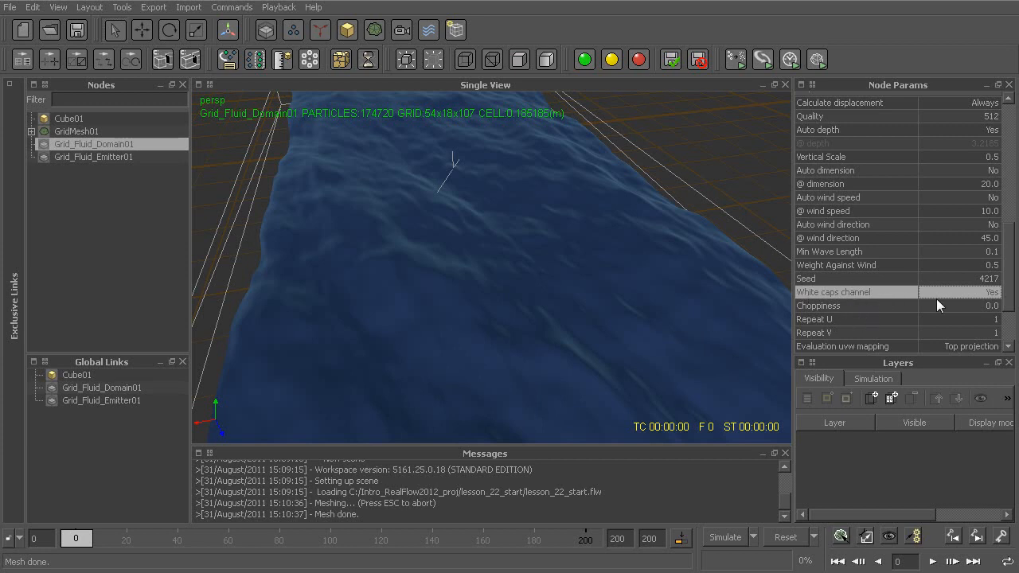
Step: Set the displacement's choppiness to 0.01 and inspect the white crests on the waves
{"action": "left_click", "coordinate": [884, 308]}
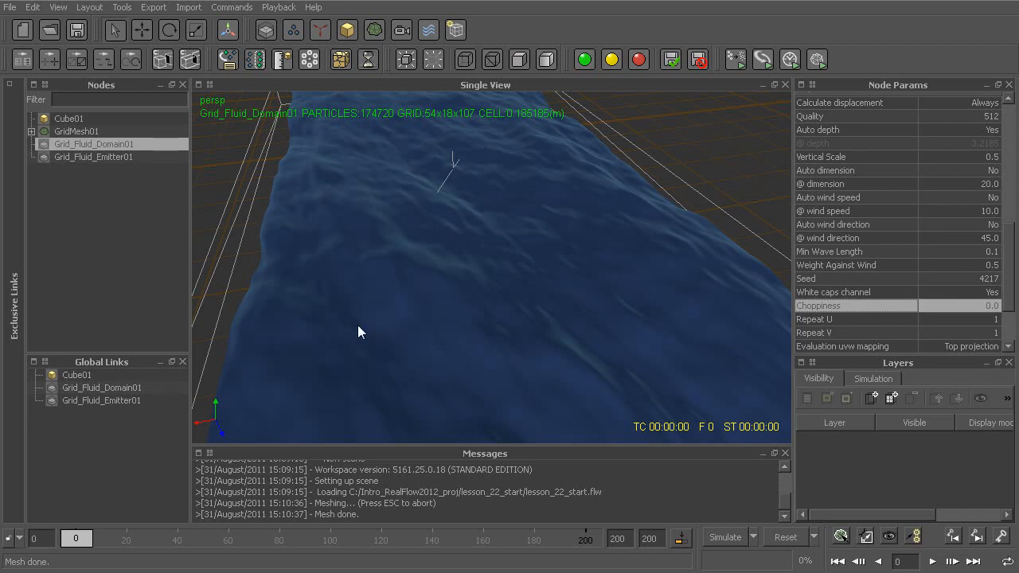
{"action": "double_click", "coordinate": [965, 307]}
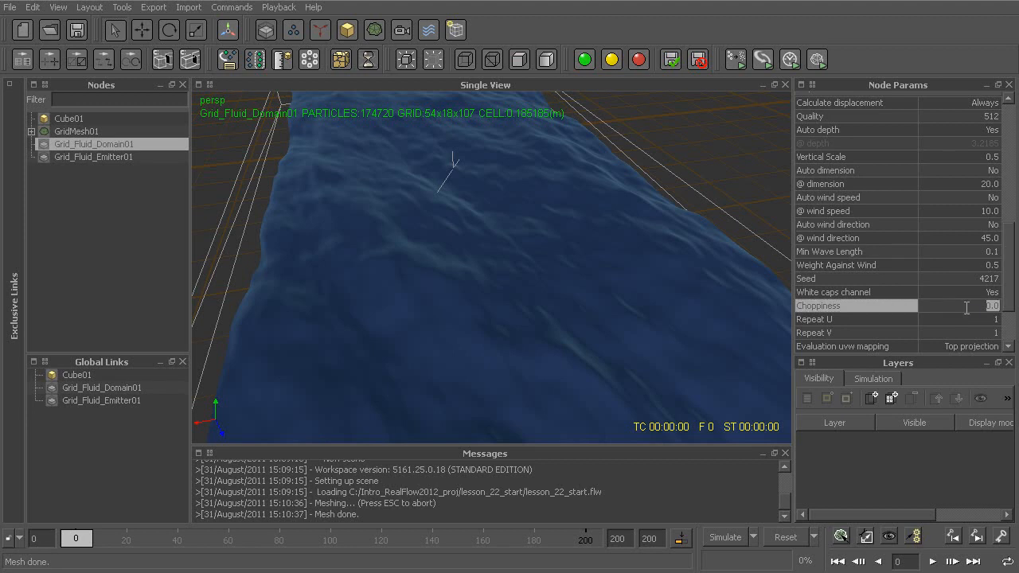
{"action": "type", "text": ".01"}
{"action": "key", "text": "Return"}
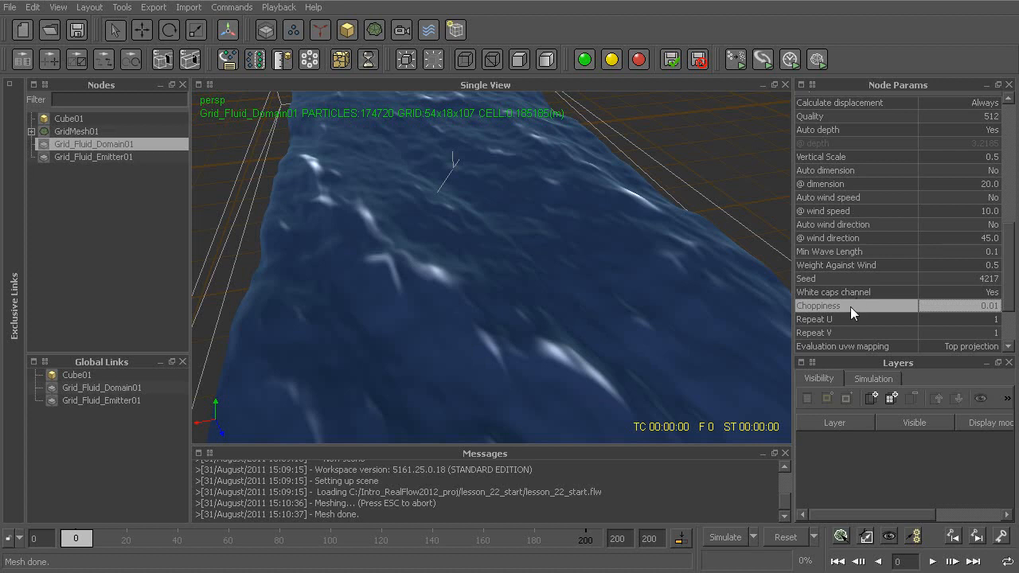
{"action": "left_click", "coordinate": [845, 211]}
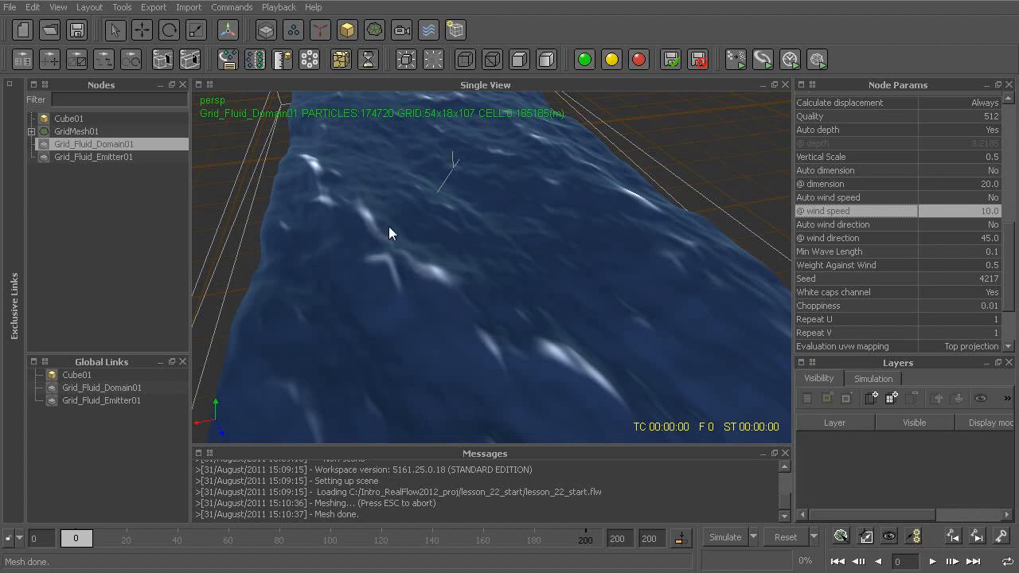
{"action": "mouse_move", "coordinate": [535, 347]}
{"action": "left_mouse_down", "text": "alt"}
{"action": "mouse_move", "coordinate": [518, 339]}
{"action": "mouse_move", "coordinate": [526, 335]}
{"action": "left_mouse_up", "text": "alt"}
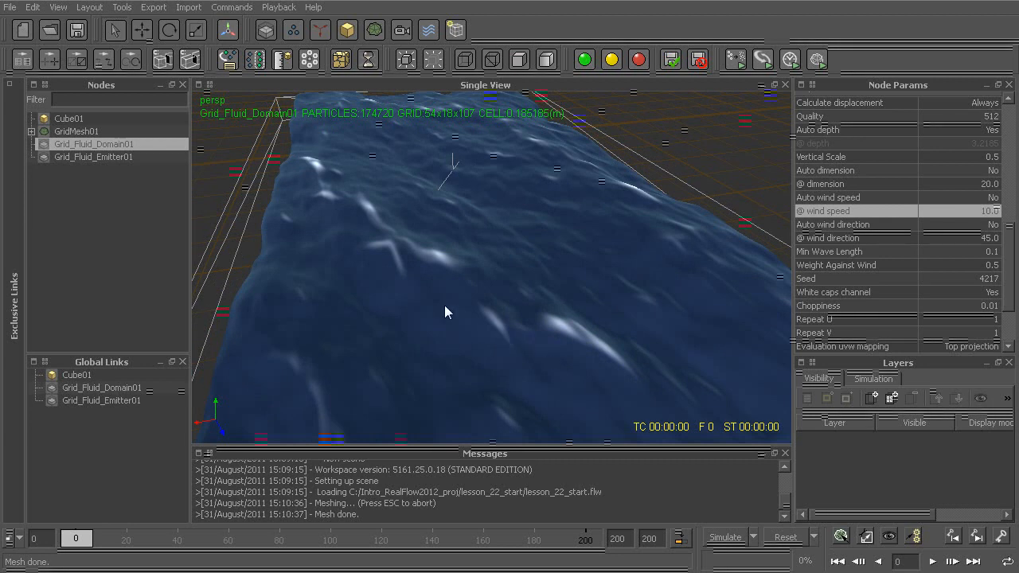
Step: Try displacement dimensions of 50 and 100, and inspect the whole water surface from several angles
{"action": "left_click", "coordinate": [843, 185]}
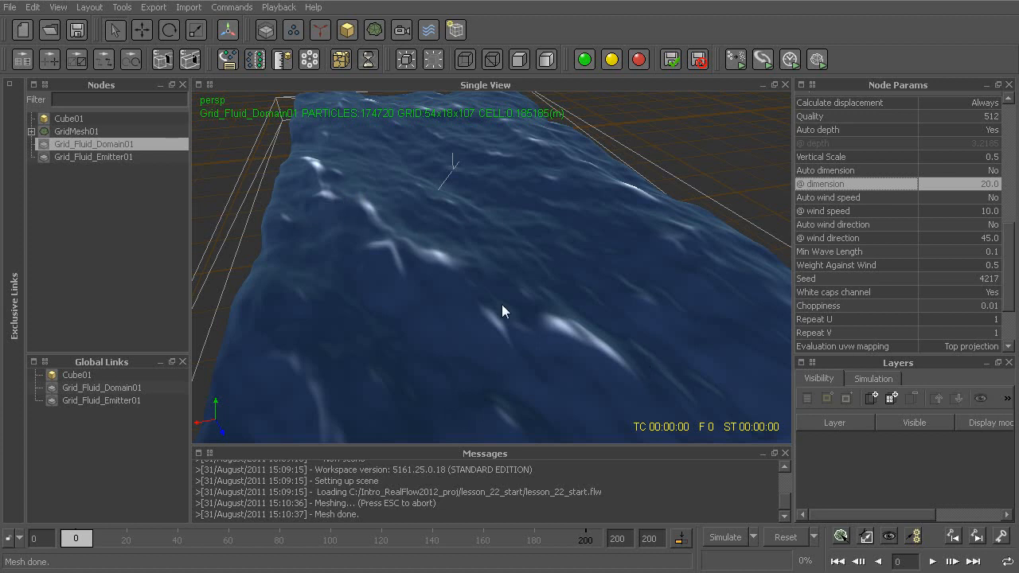
{"action": "double_click", "coordinate": [946, 184]}
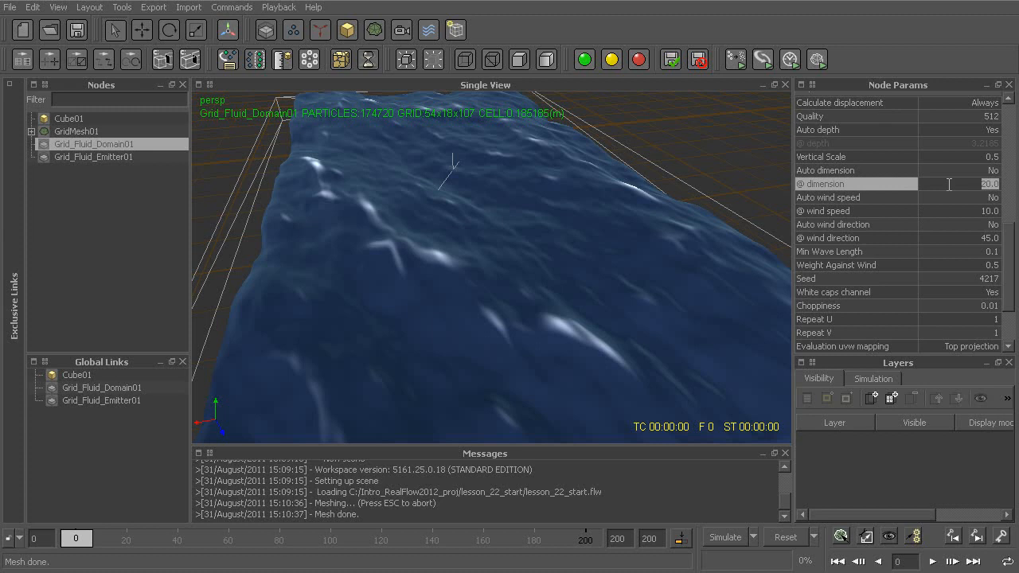
{"action": "type", "text": "50"}
{"action": "key", "text": "Return"}
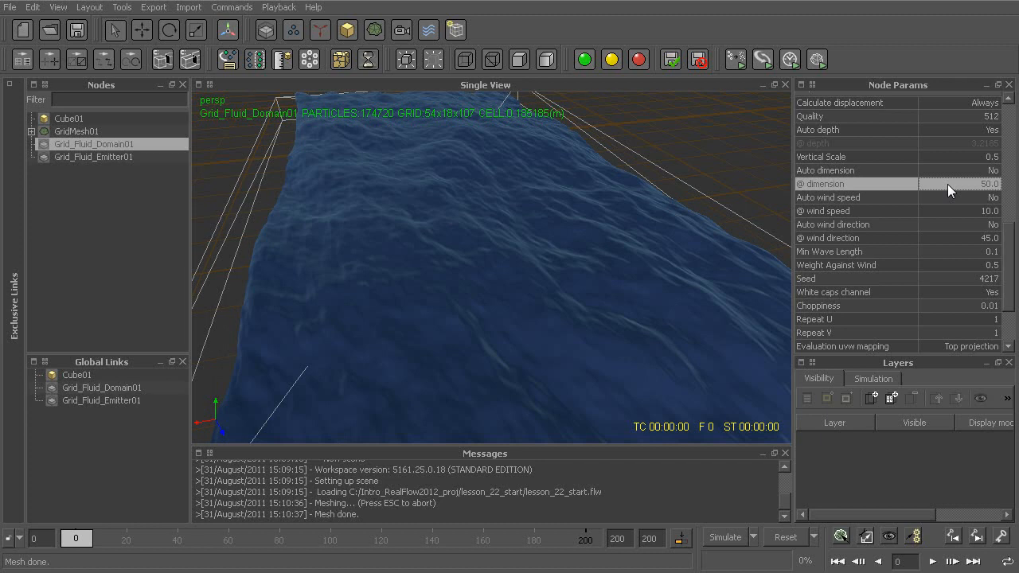
{"action": "double_click", "coordinate": [947, 184]}
{"action": "type", "text": "100"}
{"action": "key", "text": "Return"}
{"action": "mouse_move", "coordinate": [518, 265]}
{"action": "left_mouse_down", "text": "alt"}
{"action": "mouse_move", "coordinate": [549, 260]}
{"action": "mouse_move", "coordinate": [532, 351]}
{"action": "mouse_move", "coordinate": [550, 291]}
{"action": "mouse_move", "coordinate": [601, 258]}
{"action": "mouse_move", "coordinate": [574, 289]}
{"action": "mouse_move", "coordinate": [485, 261]}
{"action": "mouse_move", "coordinate": [611, 335]}
{"action": "mouse_move", "coordinate": [471, 302]}
{"action": "mouse_move", "coordinate": [544, 296]}
{"action": "mouse_move", "coordinate": [517, 269]}
{"action": "left_mouse_up", "text": "alt"}
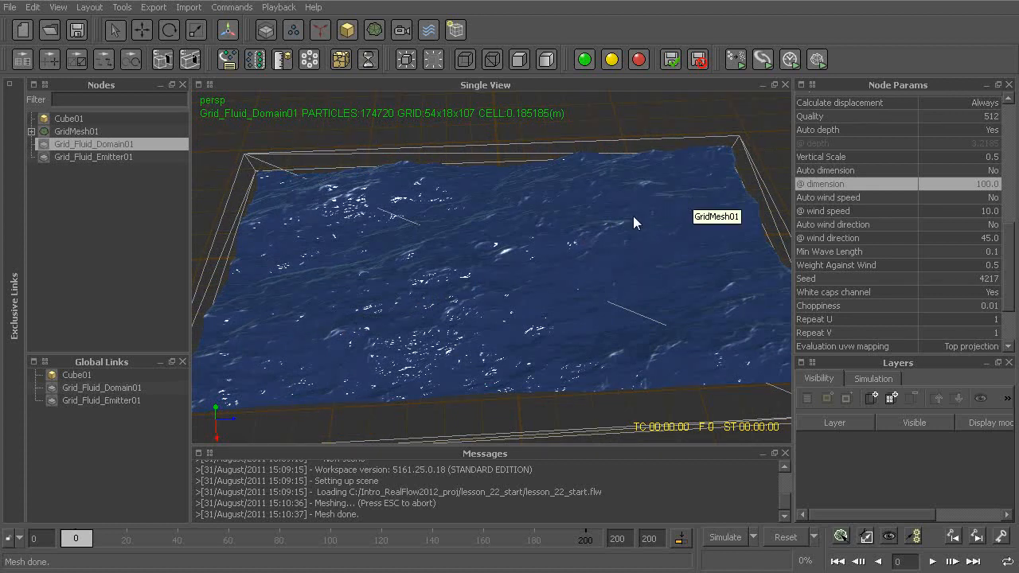
{"action": "mouse_move", "coordinate": [371, 245]}
{"action": "left_mouse_down", "text": "alt"}
{"action": "mouse_move", "coordinate": [427, 240]}
{"action": "mouse_move", "coordinate": [427, 253]}
{"action": "mouse_move", "coordinate": [369, 227]}
{"action": "left_mouse_up", "text": "alt"}
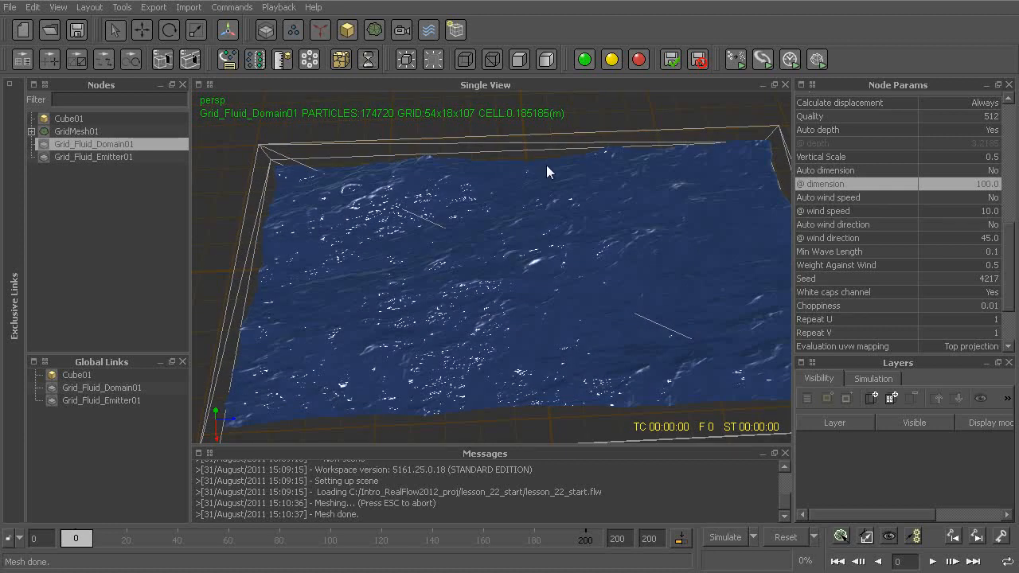
{"action": "left_click_drag", "start_coordinate": [312, 402], "coordinate": [258, 231], "text": "alt"}
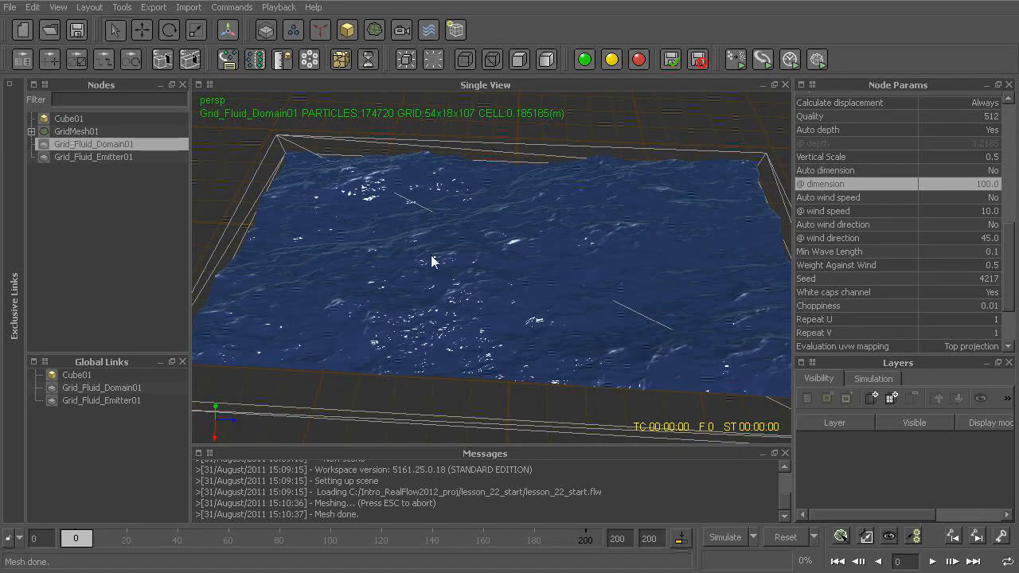
{"action": "mouse_move", "coordinate": [610, 279]}
{"action": "left_mouse_down", "text": "alt"}
{"action": "mouse_move", "coordinate": [589, 287]}
{"action": "mouse_move", "coordinate": [596, 282]}
{"action": "left_mouse_up", "text": "alt"}
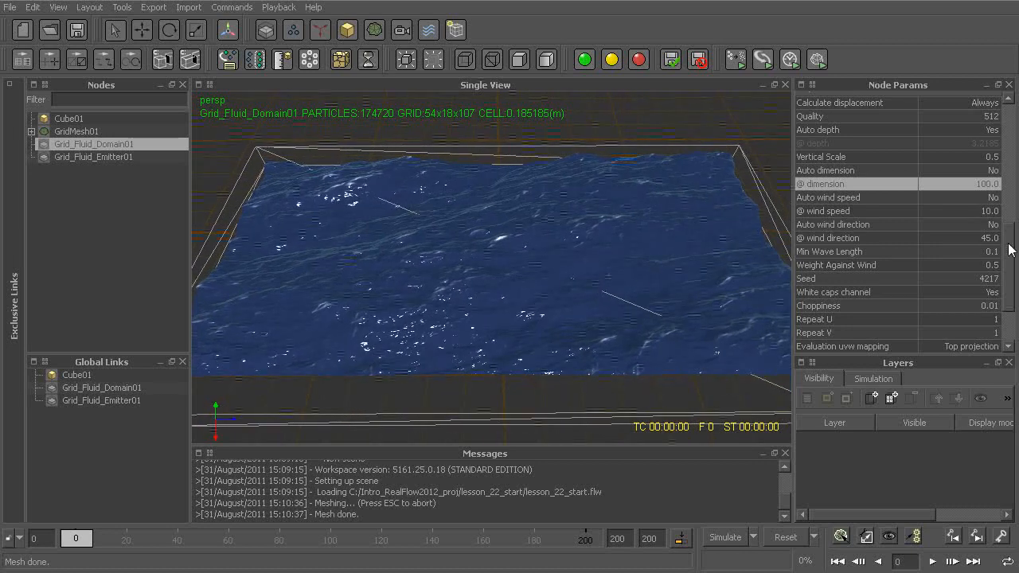
Step: Set the displacement's Repeat V to 2 and examine the repeated wave pattern from several sides
{"action": "scroll", "coordinate": [1007, 251], "scroll_direction": "down", "scroll_amount": 1}
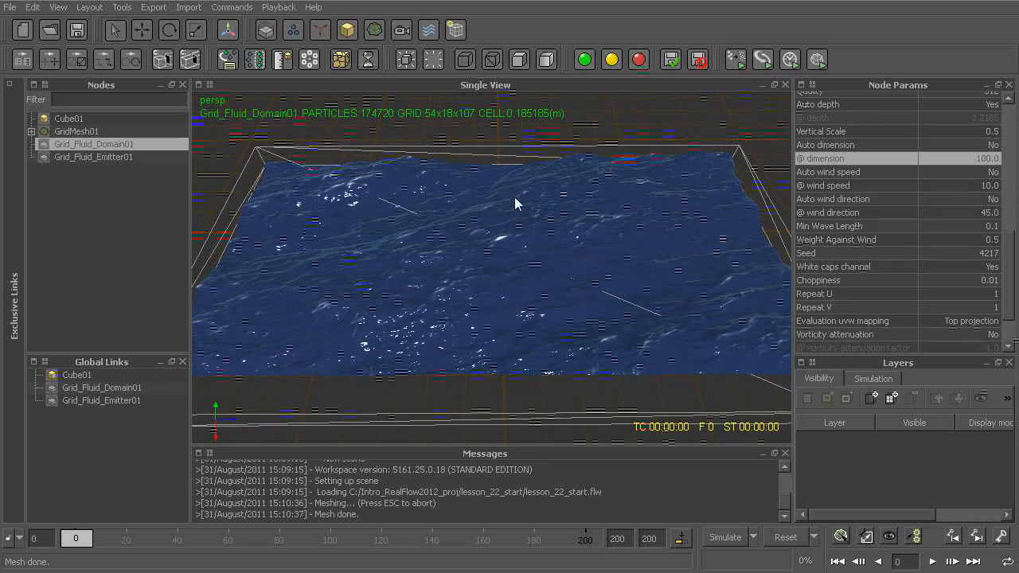
{"action": "double_click", "coordinate": [935, 291]}
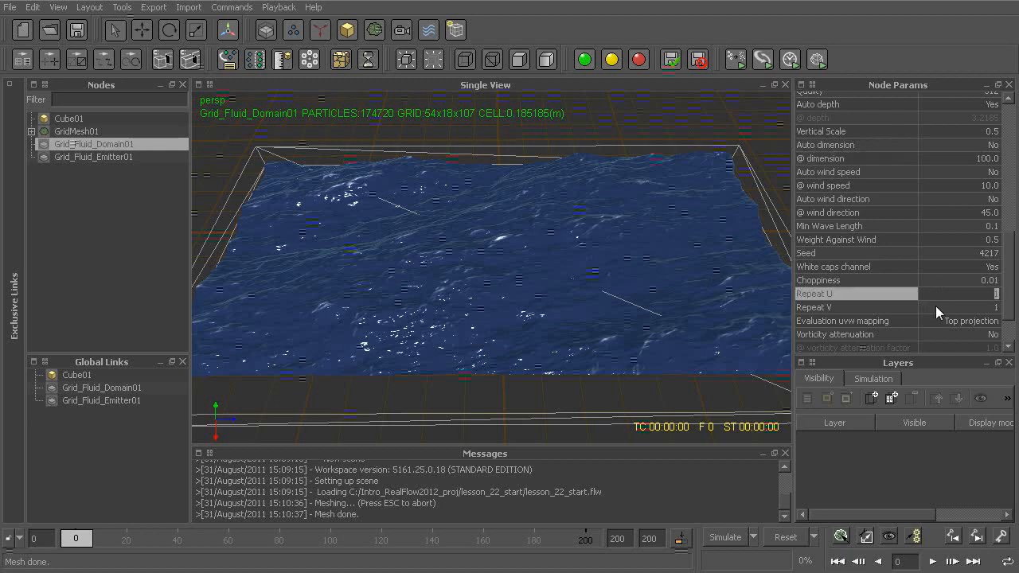
{"action": "double_click", "coordinate": [936, 307]}
{"action": "type", "text": "2"}
{"action": "key", "text": "Return"}
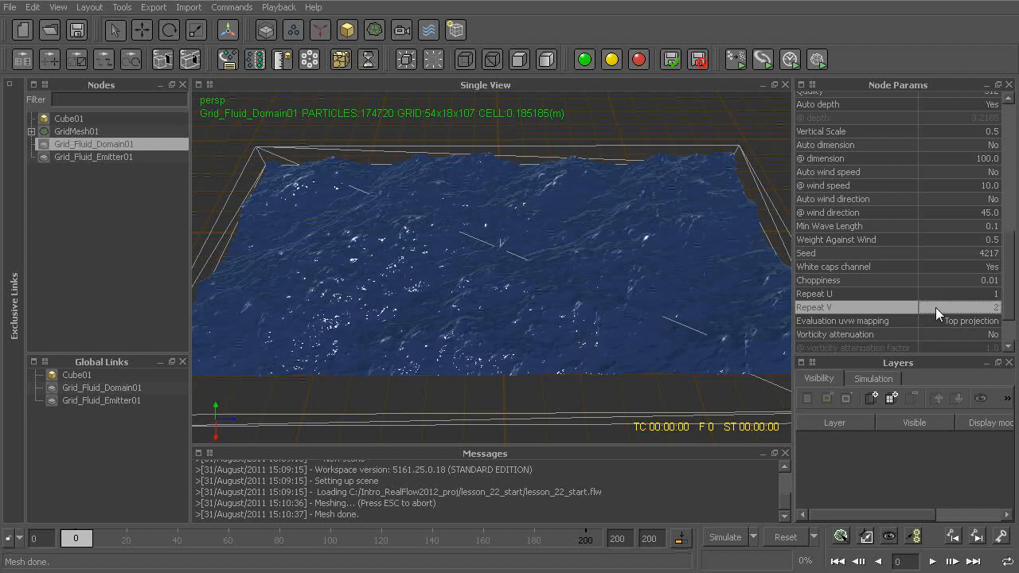
{"action": "left_click_drag", "start_coordinate": [494, 235], "coordinate": [409, 335], "text": "alt"}
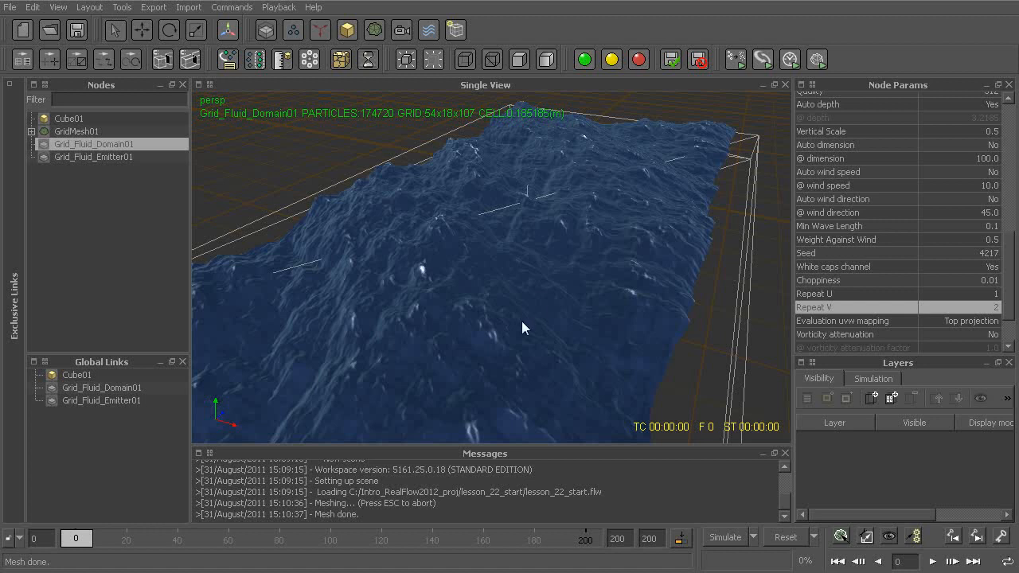
{"action": "left_click_drag", "start_coordinate": [563, 306], "coordinate": [456, 296], "text": "alt"}
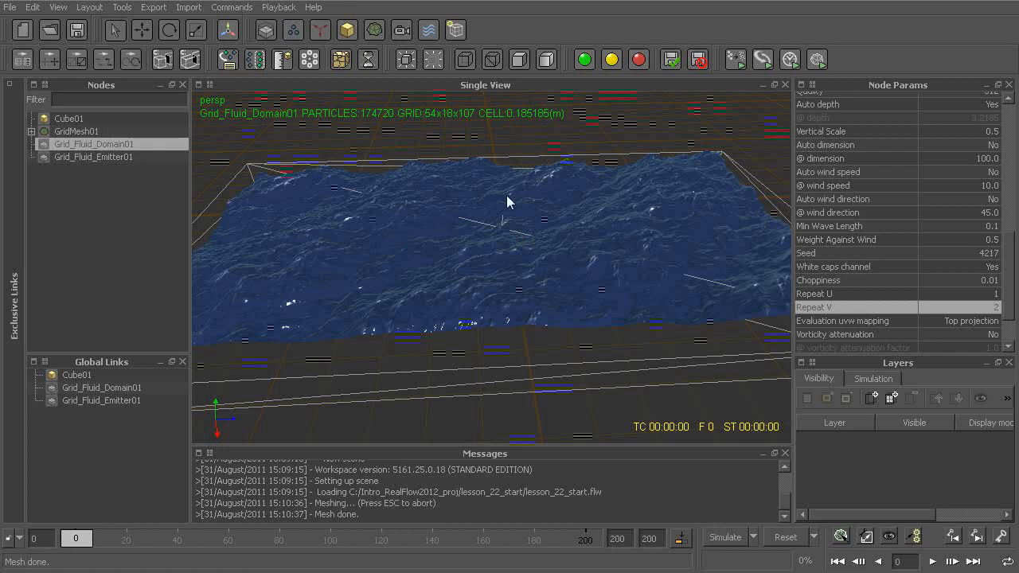
{"action": "left_click_drag", "start_coordinate": [569, 237], "coordinate": [557, 259], "text": "alt"}
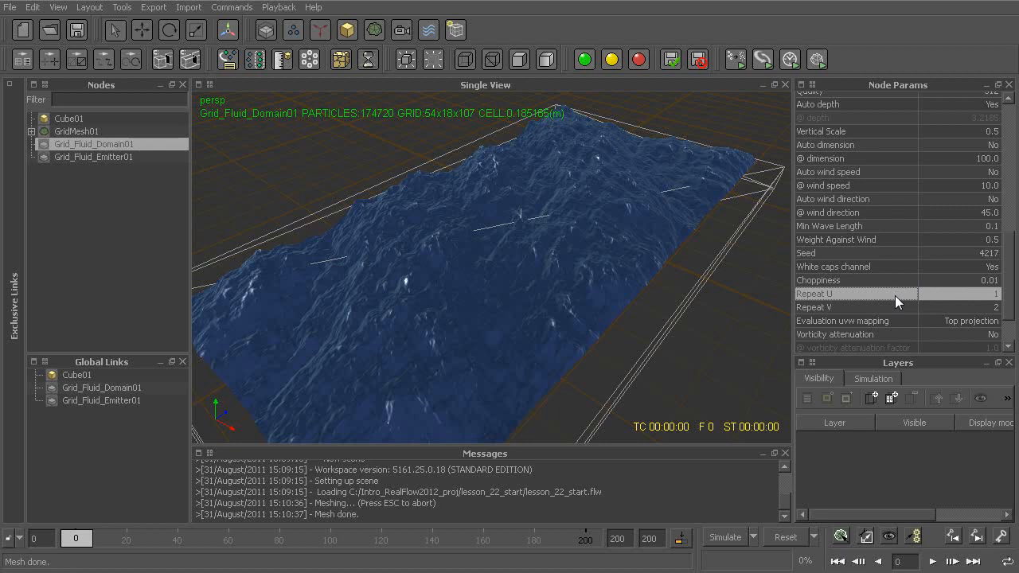
{"action": "left_click_drag", "start_coordinate": [507, 285], "coordinate": [498, 265], "text": "alt"}
{"action": "right_click_drag", "start_coordinate": [498, 265], "coordinate": [508, 249], "text": "alt"}
{"action": "left_click_drag", "start_coordinate": [507, 250], "coordinate": [709, 215], "text": "alt"}
Step: Try wind speeds of 30 and 50 for the displacement, and return the wind speed to 10
{"action": "left_click_drag", "start_coordinate": [1009, 271], "coordinate": [1005, 251]}
{"action": "mouse_move", "coordinate": [570, 250]}
{"action": "left_mouse_down", "text": "alt"}
{"action": "mouse_move", "coordinate": [523, 263]}
{"action": "mouse_move", "coordinate": [557, 259]}
{"action": "left_mouse_up", "text": "alt"}
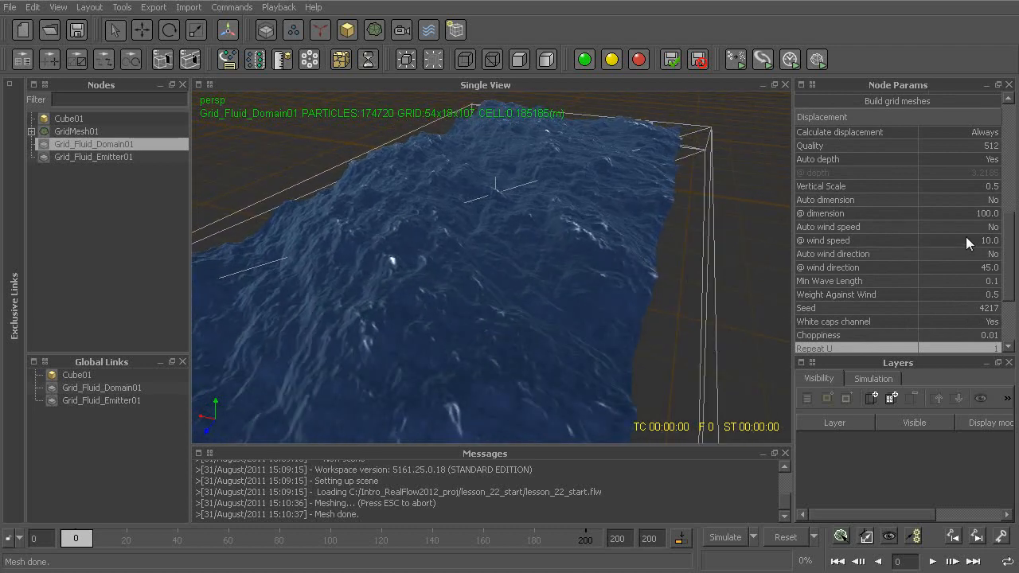
{"action": "double_click", "coordinate": [965, 241]}
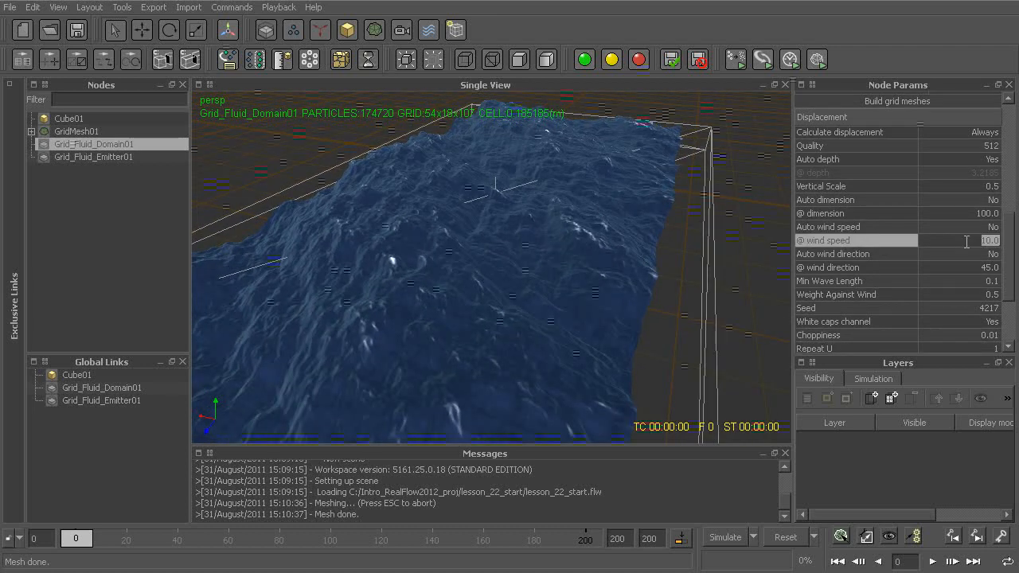
{"action": "type", "text": "30"}
{"action": "key", "text": "Return"}
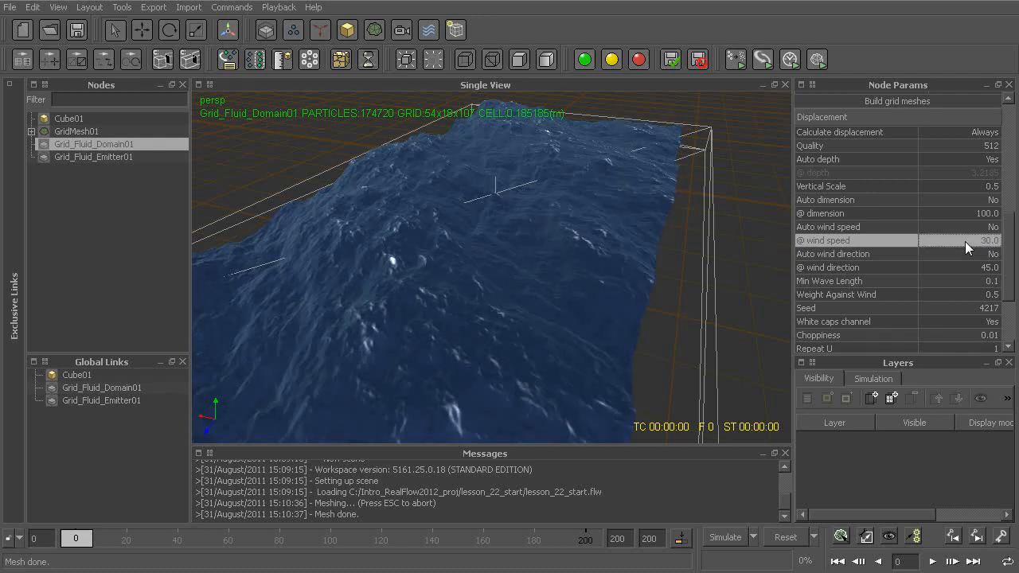
{"action": "double_click", "coordinate": [966, 241]}
{"action": "type", "text": "50"}
{"action": "key", "text": "Return"}
{"action": "middle_click_drag", "start_coordinate": [470, 245], "coordinate": [492, 251], "text": "alt"}
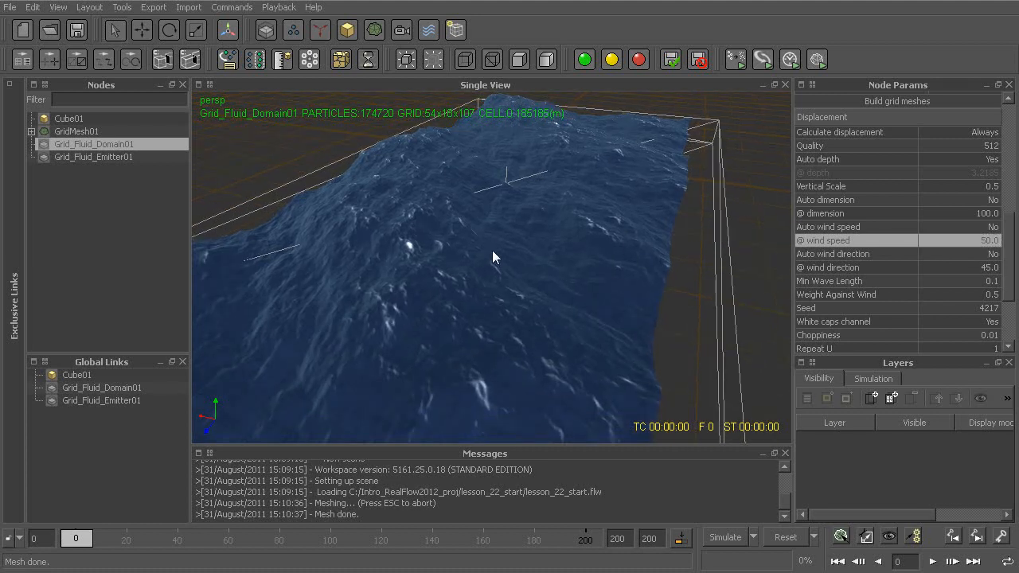
{"action": "double_click", "coordinate": [948, 241]}
{"action": "type", "text": "10"}
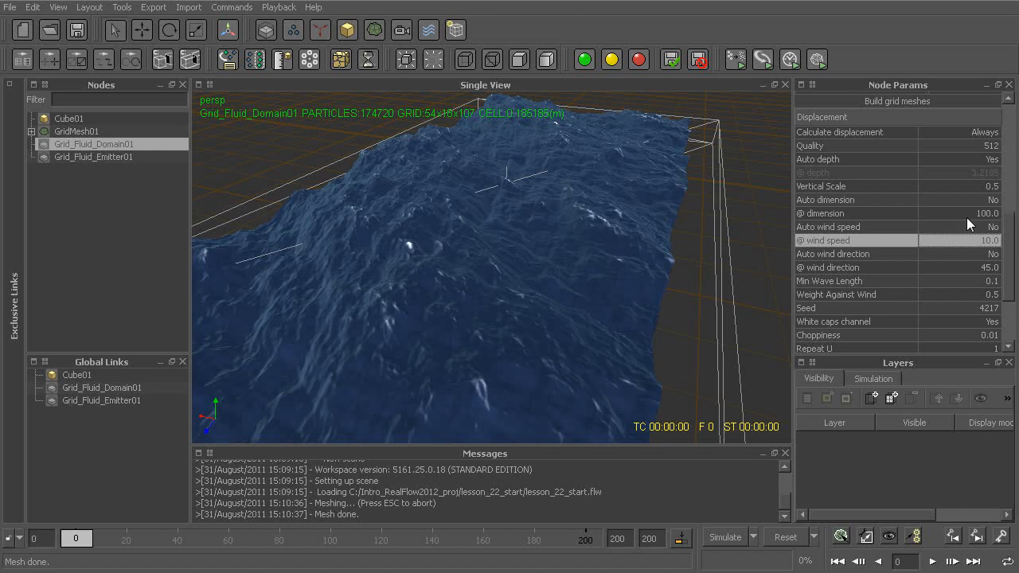
Step: Set the displacement's dimension to 300 and check the waves from a slightly different angle
{"action": "double_click", "coordinate": [969, 213]}
{"action": "type", "text": "300"}
{"action": "key", "text": "Return"}
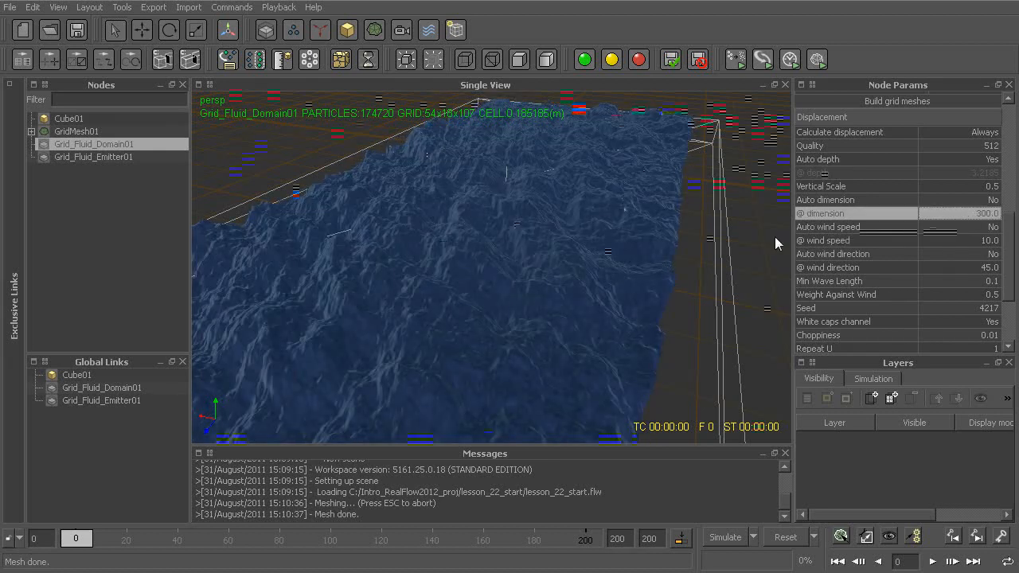
{"action": "left_click_drag", "start_coordinate": [521, 268], "coordinate": [537, 253], "text": "alt"}
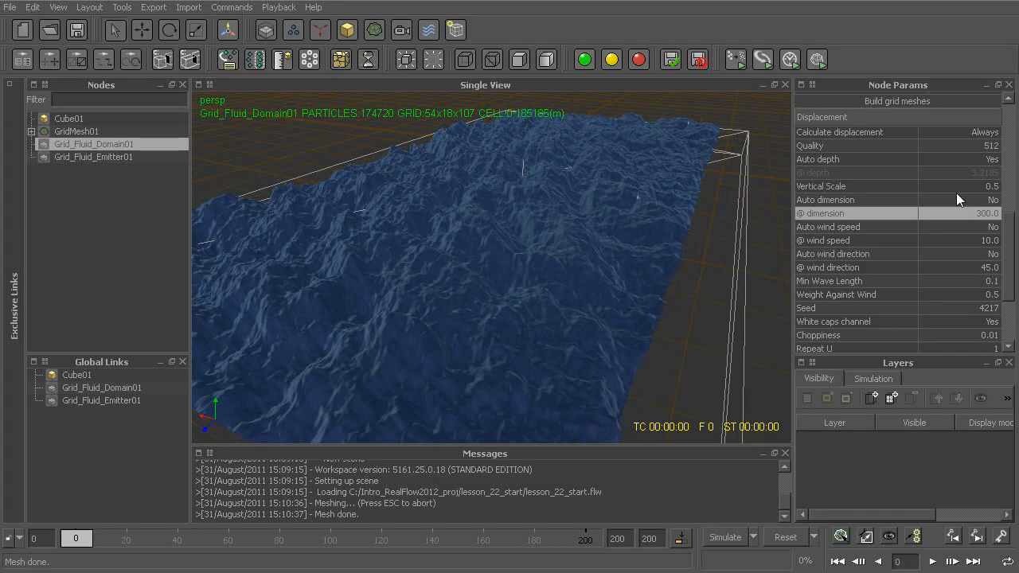
Step: Set the displacement's wind speed to 30 and inspect the wave crests up close
{"action": "double_click", "coordinate": [966, 240]}
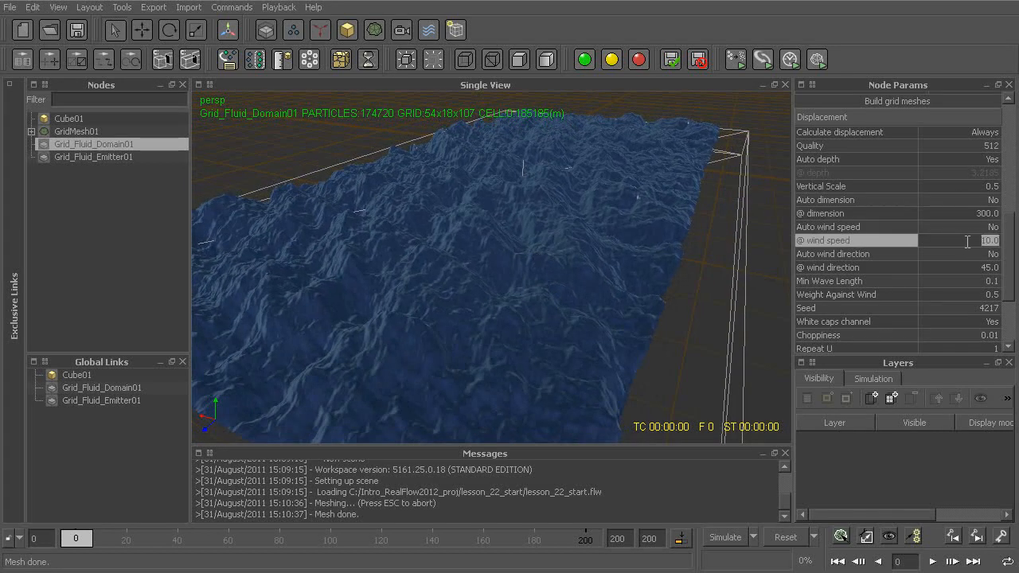
{"action": "type", "text": "30"}
{"action": "key", "text": "Return"}
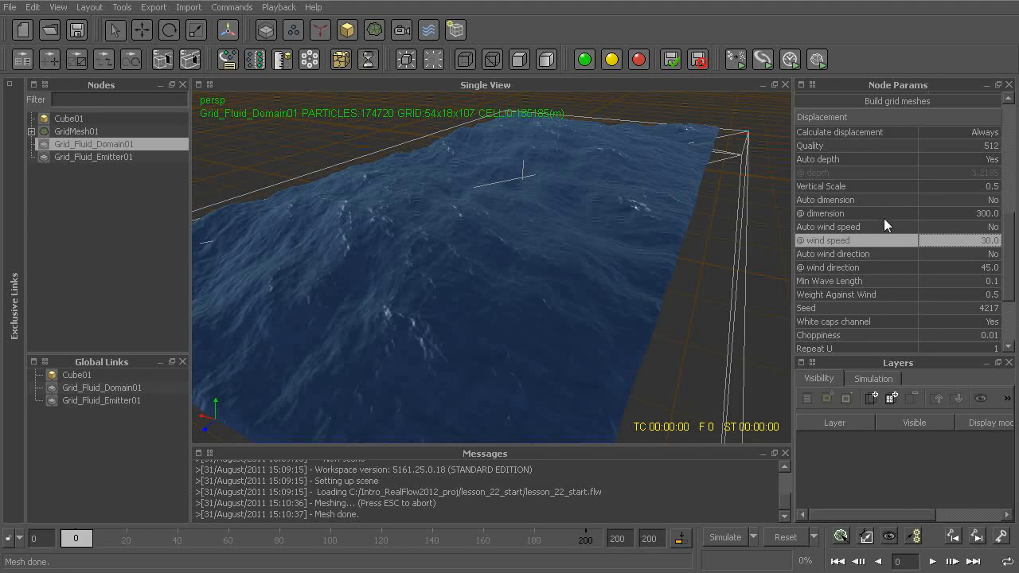
{"action": "left_click_drag", "start_coordinate": [518, 254], "coordinate": [545, 259], "text": "alt"}
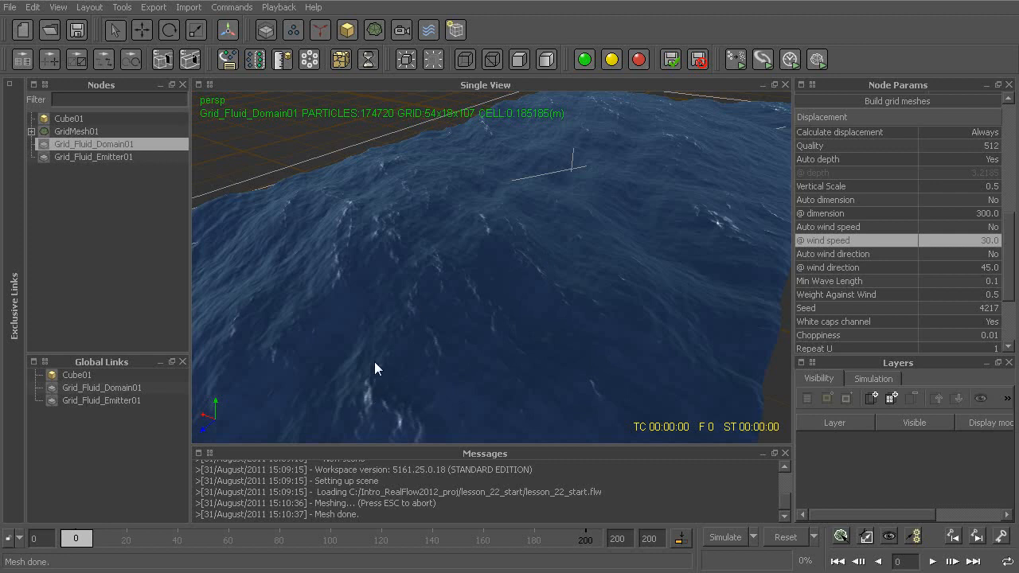
{"action": "left_click_drag", "start_coordinate": [473, 232], "coordinate": [493, 220], "text": "alt"}
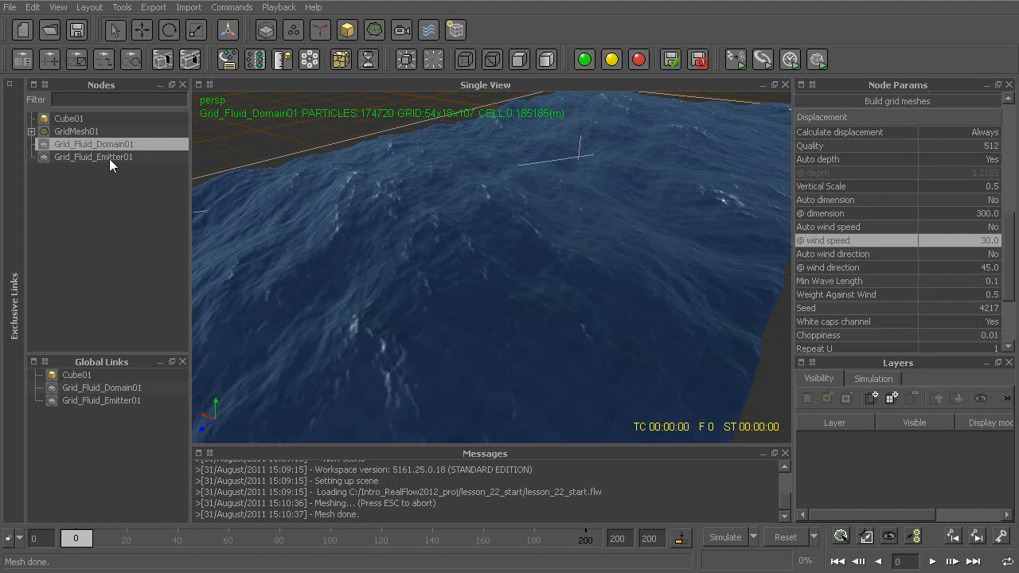
Step: Try a white caps threshold of 0.1 in GridMesh01's Displacement shader
{"action": "left_click", "coordinate": [78, 131]}
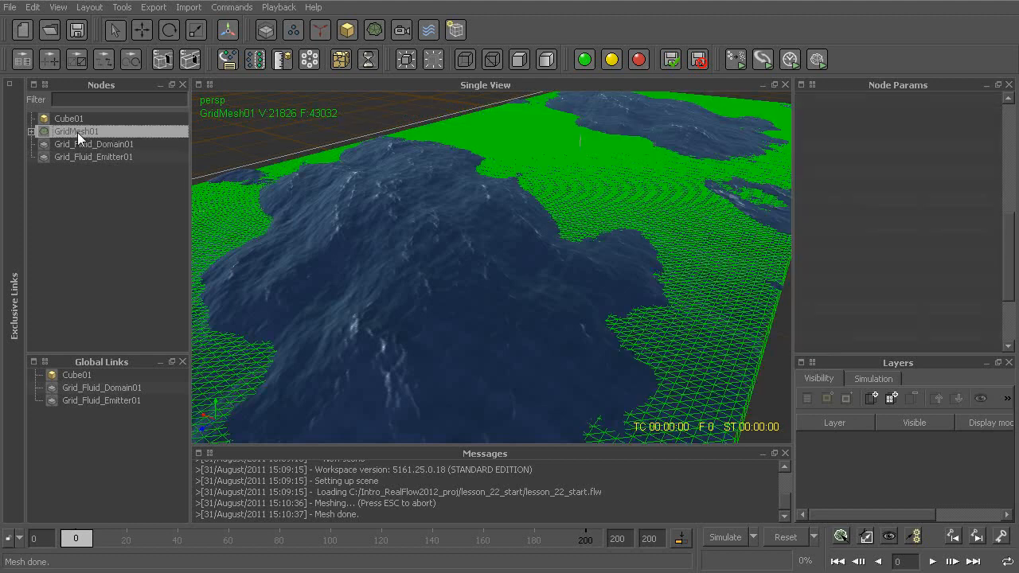
{"action": "left_click_drag", "start_coordinate": [1007, 252], "coordinate": [1008, 175]}
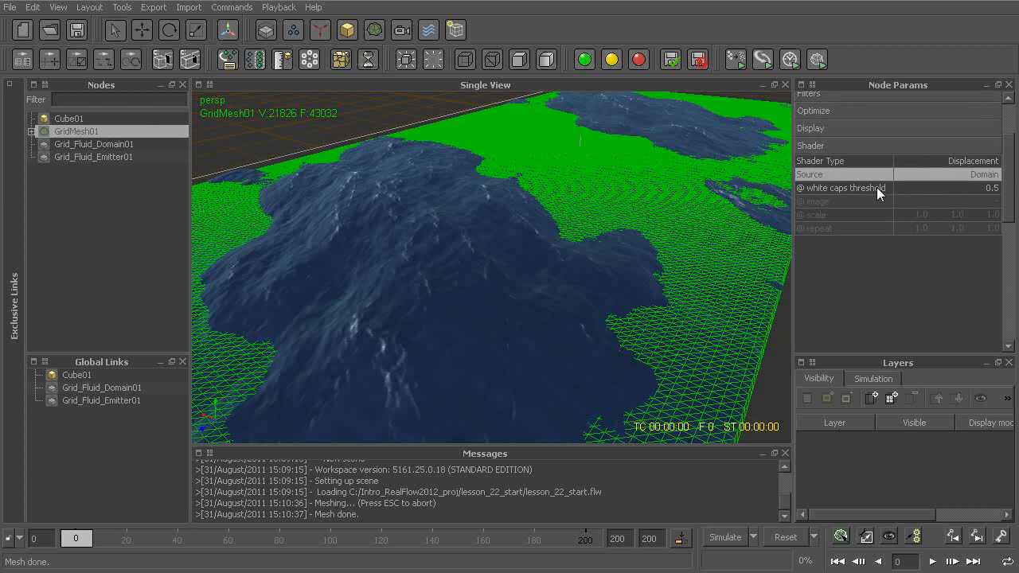
{"action": "left_click", "coordinate": [892, 188]}
{"action": "left_click", "coordinate": [948, 191]}
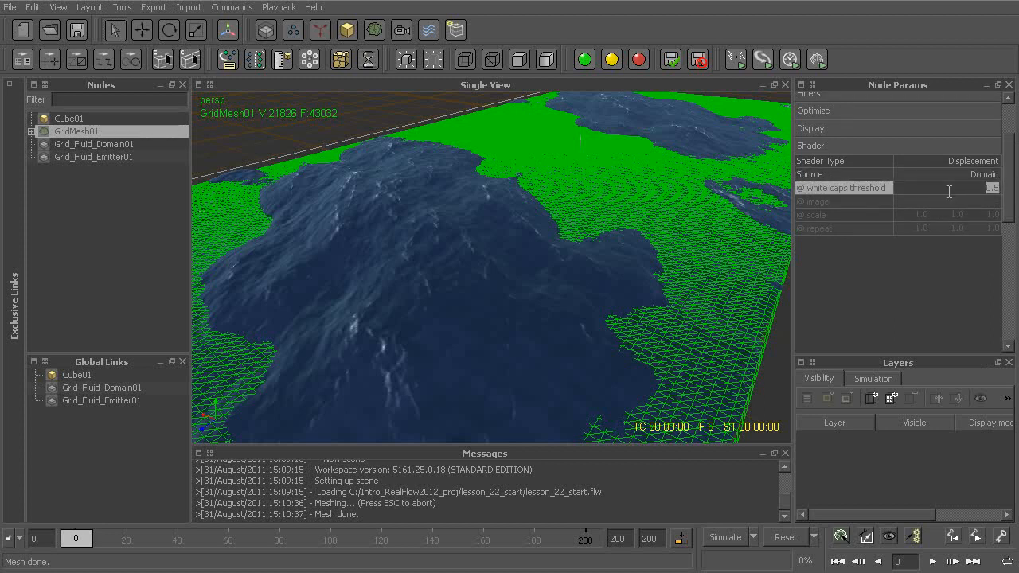
{"action": "type", "text": "0.1"}
{"action": "key", "text": "Return"}
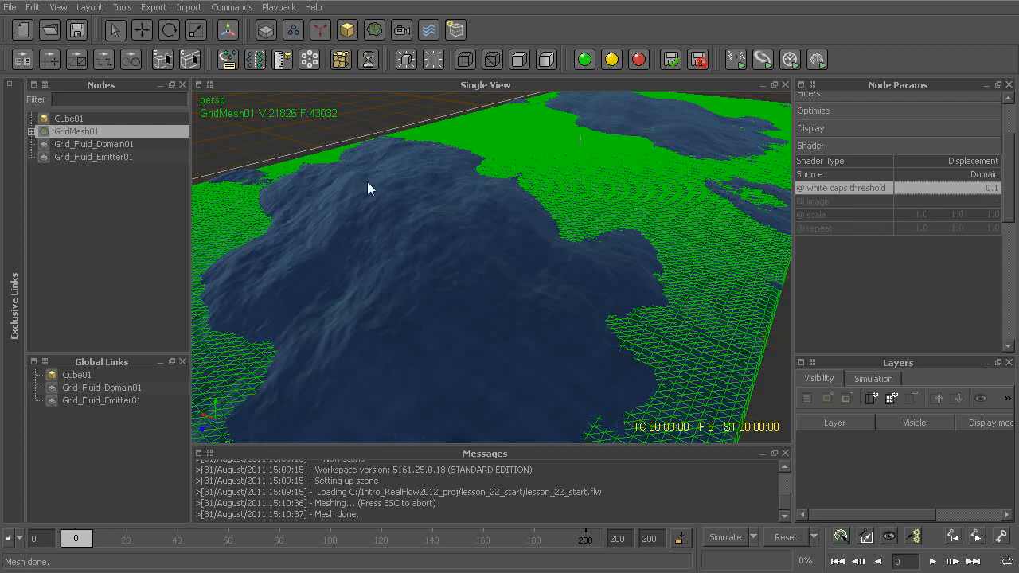
Step: Raise GridMesh01's white caps threshold to 0.8 and finally 1.0, and view the foamy surface with the mesh deselected
{"action": "double_click", "coordinate": [973, 191]}
{"action": "type", "text": "0.8"}
{"action": "key", "text": "Return"}
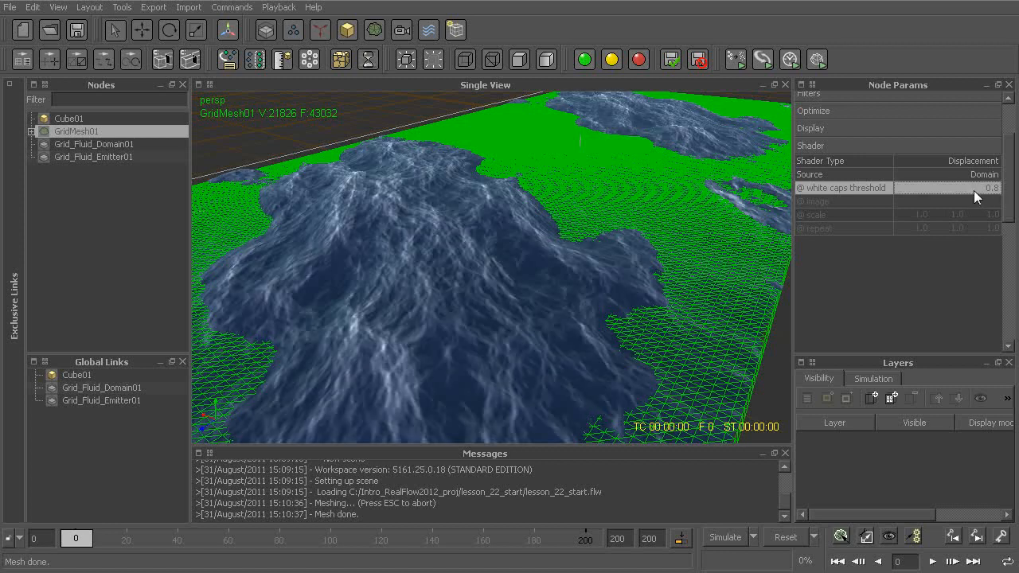
{"action": "double_click", "coordinate": [974, 191]}
{"action": "type", "text": "1.0"}
{"action": "key", "text": "Return"}
{"action": "left_click", "coordinate": [364, 105]}
{"action": "mouse_move", "coordinate": [558, 215]}
{"action": "left_mouse_down", "text": "alt"}
{"action": "mouse_move", "coordinate": [553, 306]}
{"action": "mouse_move", "coordinate": [575, 247]}
{"action": "mouse_move", "coordinate": [560, 214]}
{"action": "left_mouse_up", "text": "alt"}
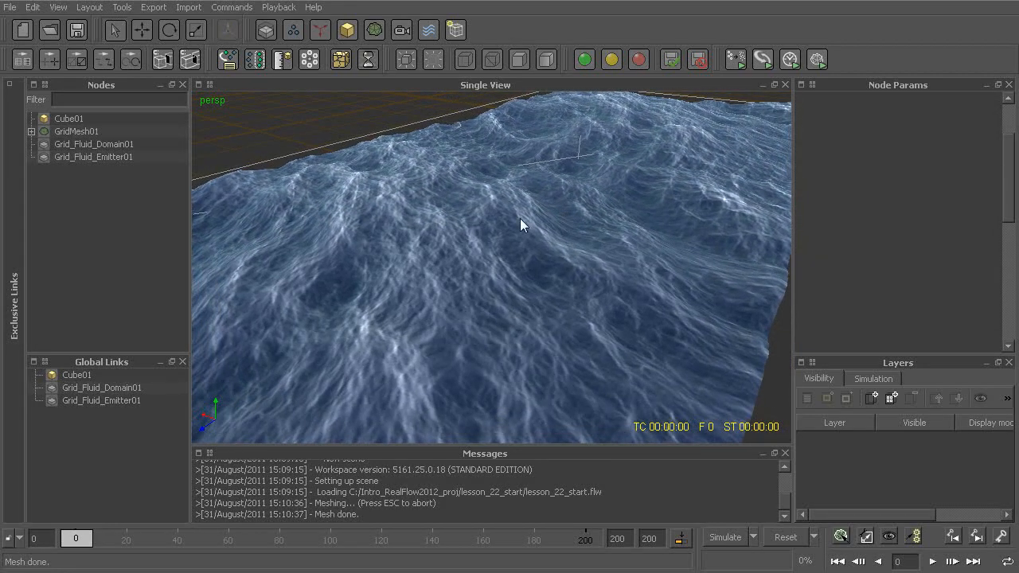
Step: Set GridMesh01's white caps threshold to 0.7 in its Displacement shader and inspect the waves with the mesh deselected
{"action": "left_click", "coordinate": [74, 131]}
{"action": "left_click", "coordinate": [960, 188]}
{"action": "double_click", "coordinate": [959, 185]}
{"action": "type", "text": "0.7"}
{"action": "key", "text": "Return"}
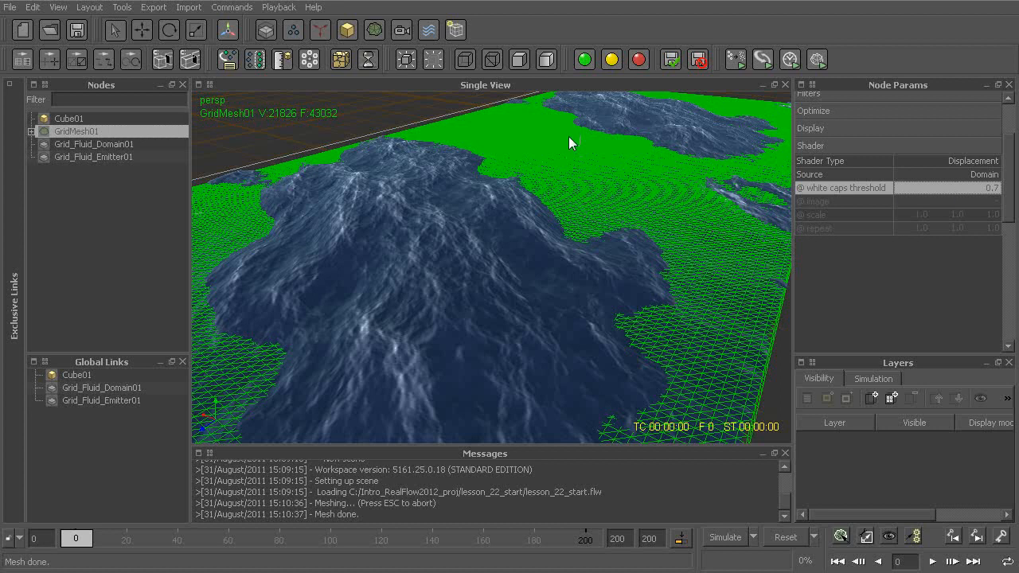
{"action": "left_click", "coordinate": [404, 103]}
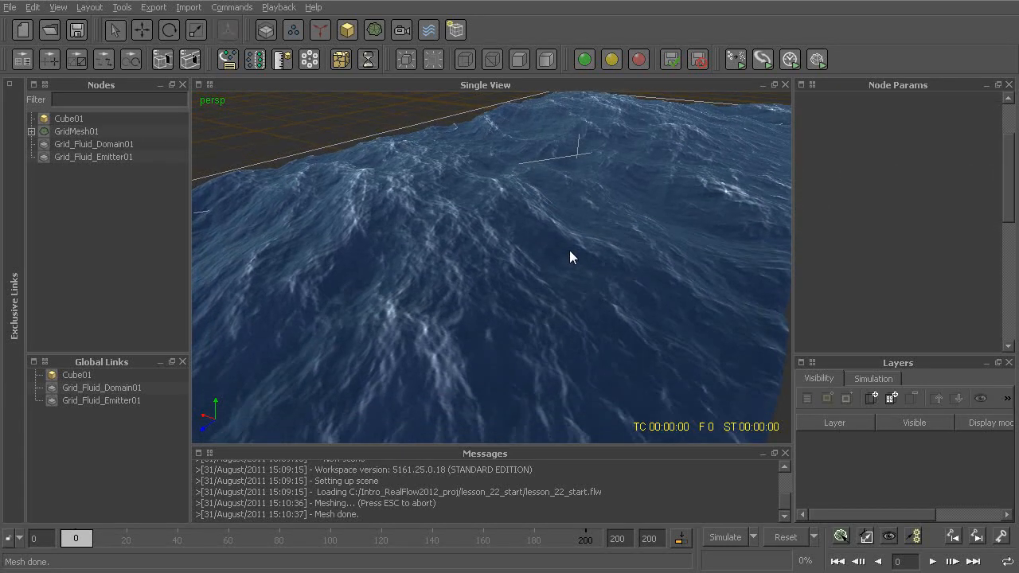
{"action": "mouse_move", "coordinate": [574, 249]}
{"action": "left_mouse_down", "text": "alt"}
{"action": "mouse_move", "coordinate": [604, 244]}
{"action": "mouse_move", "coordinate": [571, 253]}
{"action": "left_mouse_up", "text": "alt"}
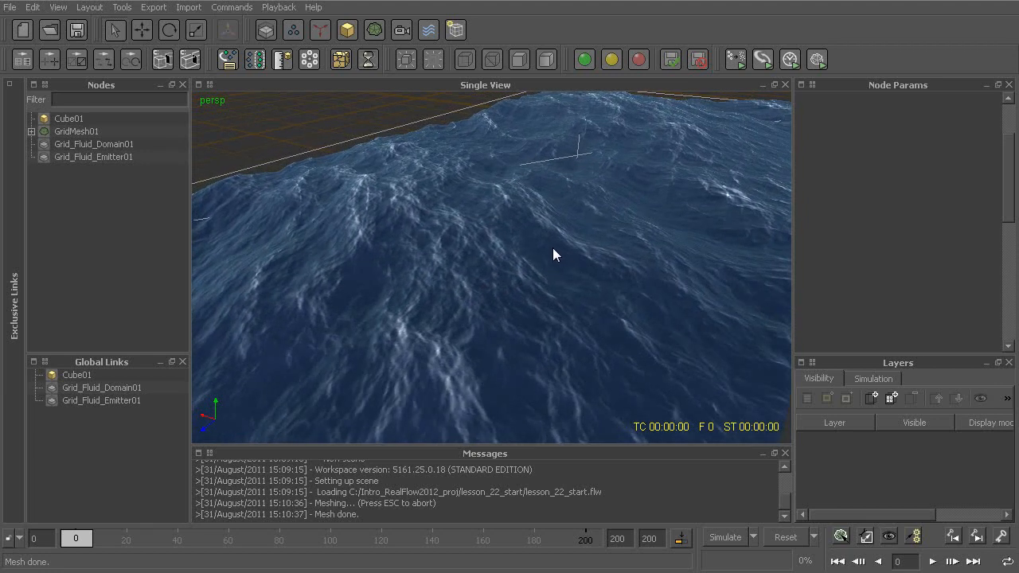
{"action": "left_click_drag", "start_coordinate": [1005, 155], "coordinate": [1009, 126]}
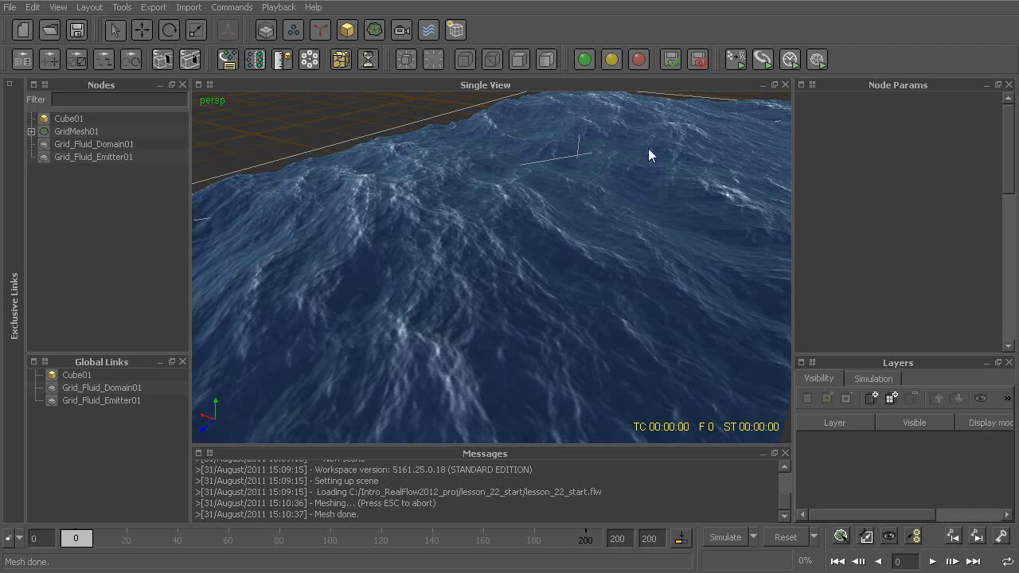
{"action": "left_click_drag", "start_coordinate": [433, 361], "coordinate": [367, 302], "text": "alt"}
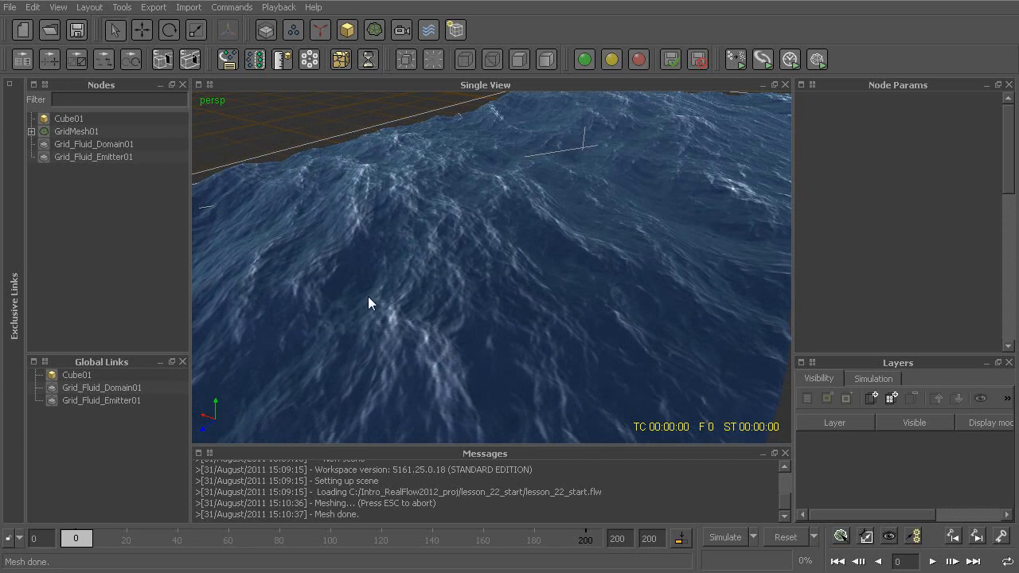
Step: Set Grid_Fluid_Domain01's displacement quality to 1024 and inspect the detail of the wave crests up close
{"action": "left_click", "coordinate": [87, 132]}
{"action": "left_click", "coordinate": [88, 144]}
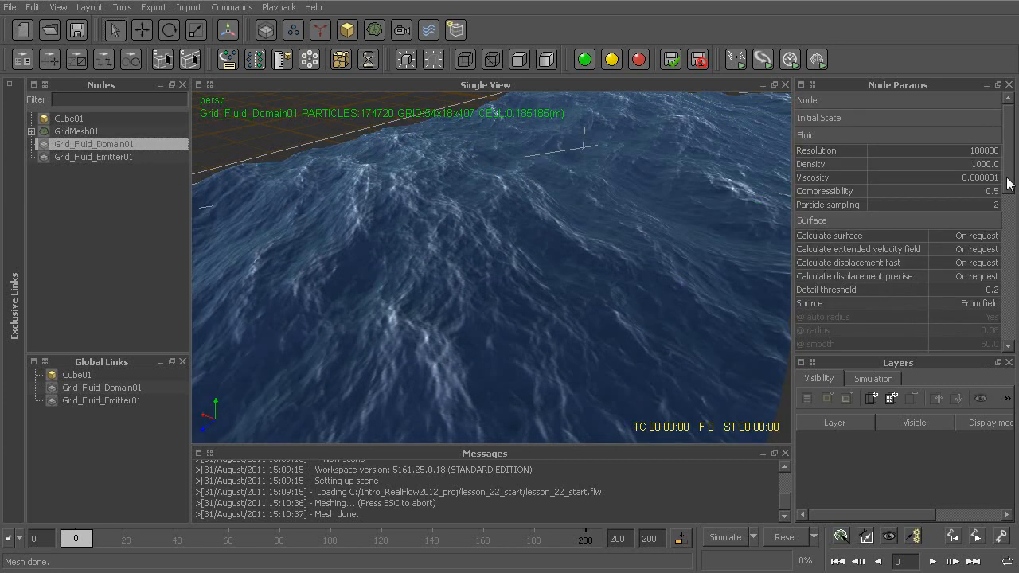
{"action": "left_click_drag", "start_coordinate": [1009, 150], "coordinate": [1005, 243]}
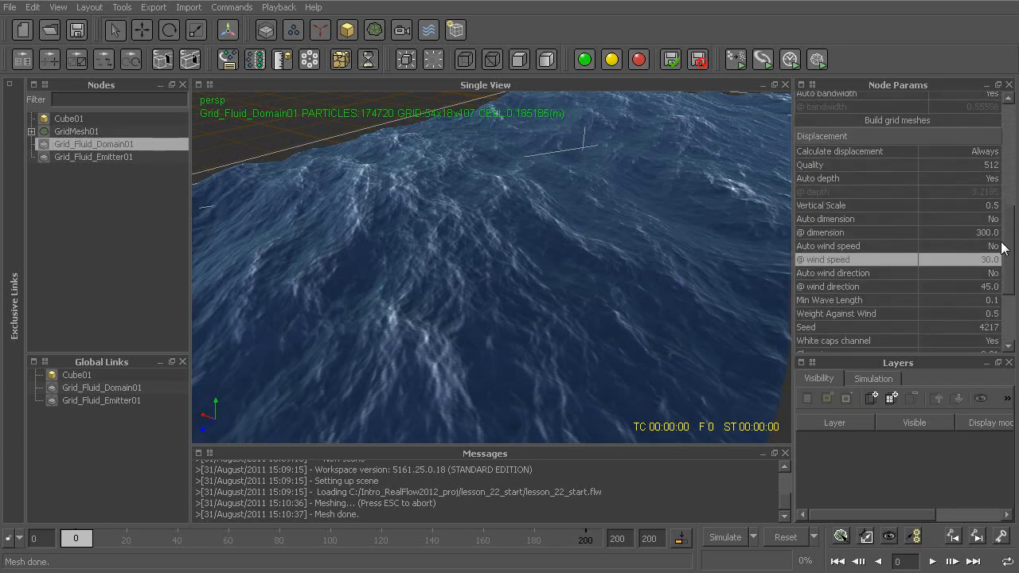
{"action": "left_click", "coordinate": [827, 164]}
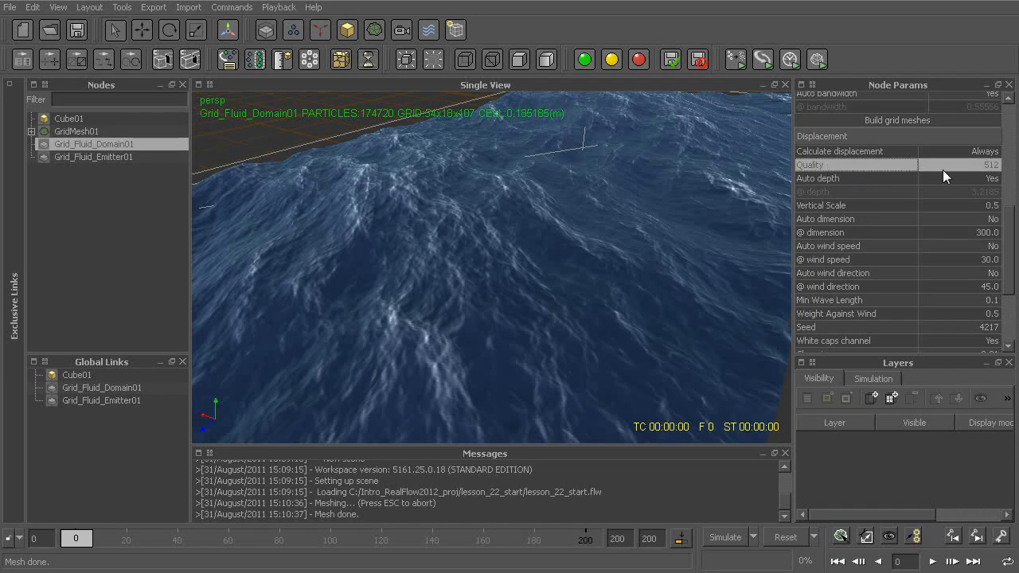
{"action": "middle_click_drag", "start_coordinate": [560, 300], "coordinate": [597, 254], "text": "alt"}
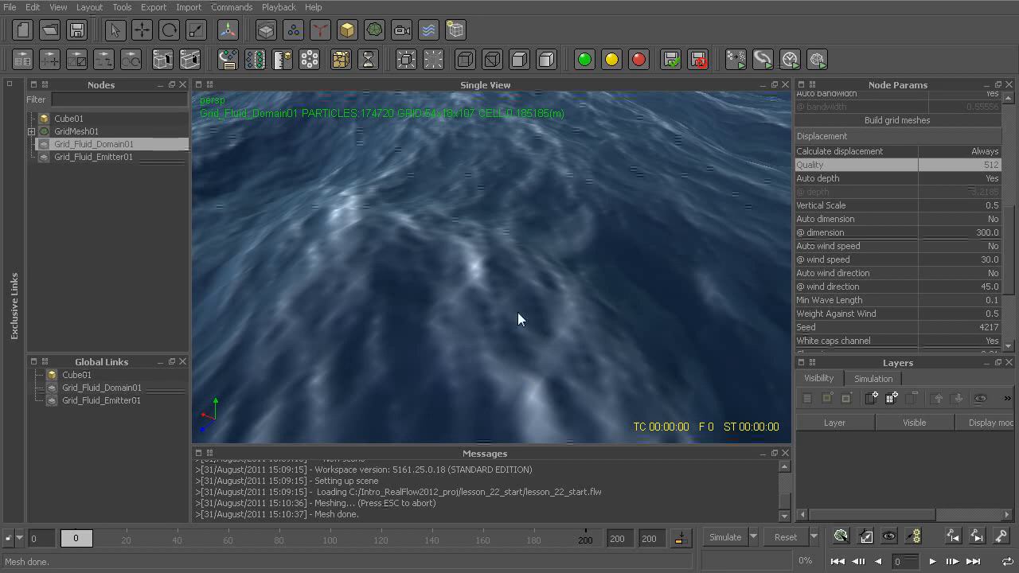
{"action": "left_click", "coordinate": [974, 164]}
{"action": "left_click", "coordinate": [973, 164]}
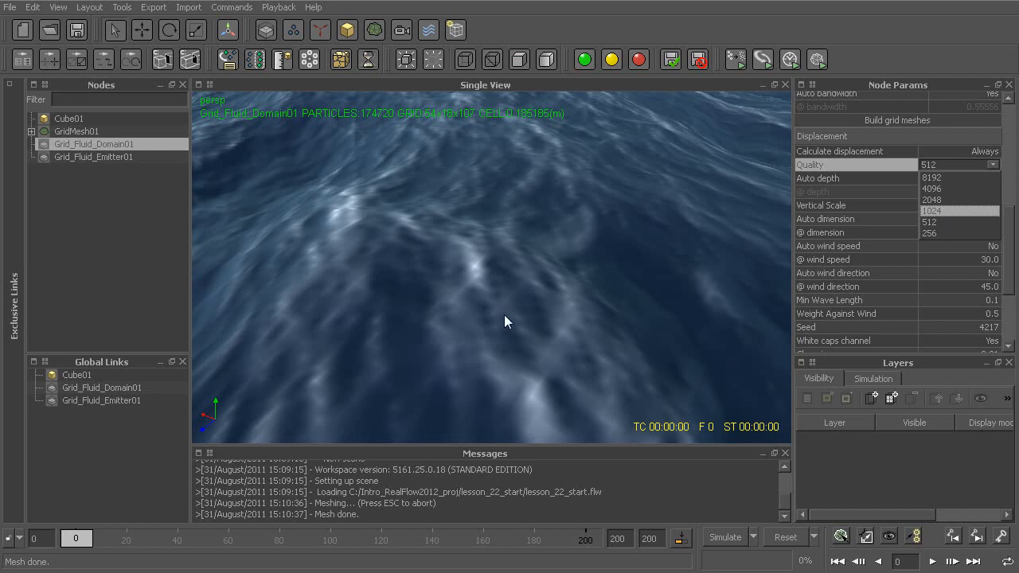
{"action": "key", "text": "Return"}
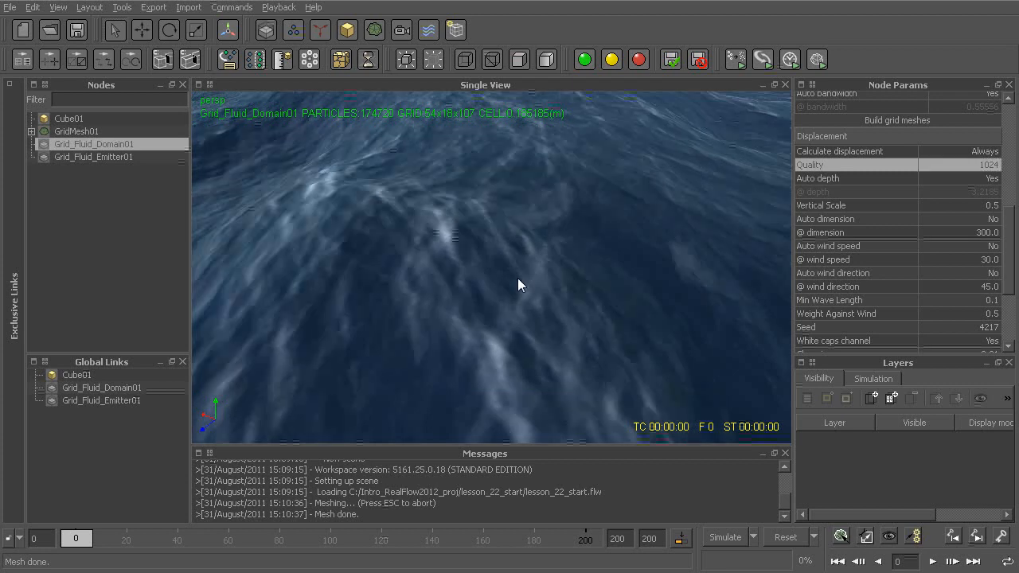
{"action": "scroll", "coordinate": [515, 269], "scroll_direction": "down", "scroll_amount": 8}
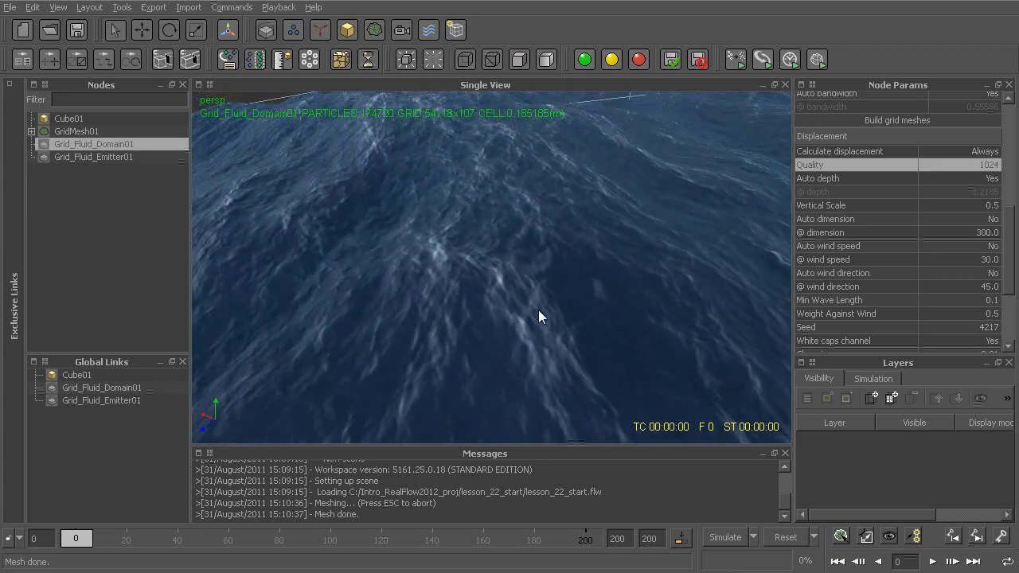
{"action": "scroll", "coordinate": [553, 302], "scroll_direction": "up", "scroll_amount": 5}
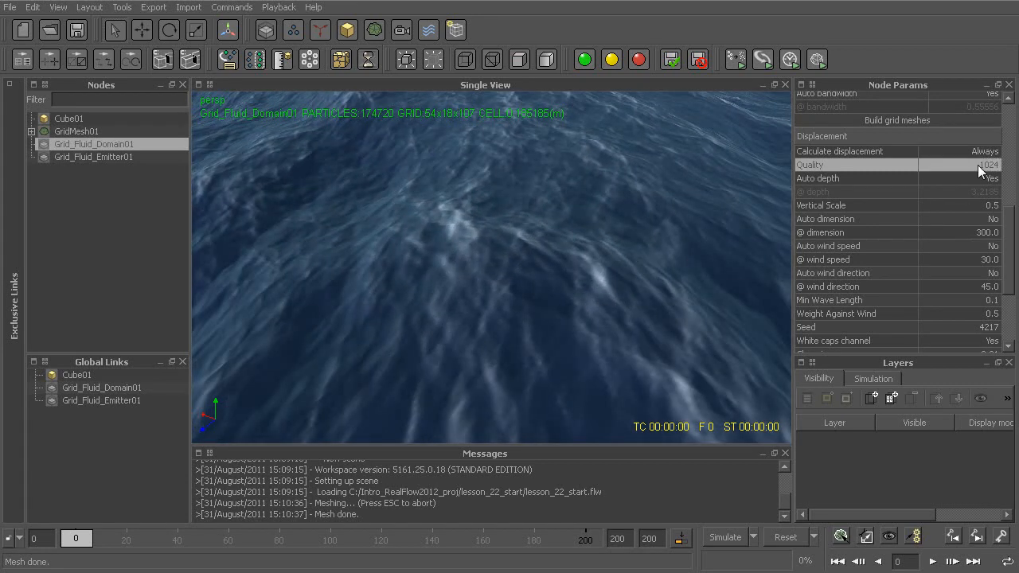
Step: Try displacement quality values of 2048 and 256 on Grid_Fluid_Domain01 to compare the surface detail
{"action": "left_click", "coordinate": [977, 165]}
{"action": "left_click", "coordinate": [977, 165]}
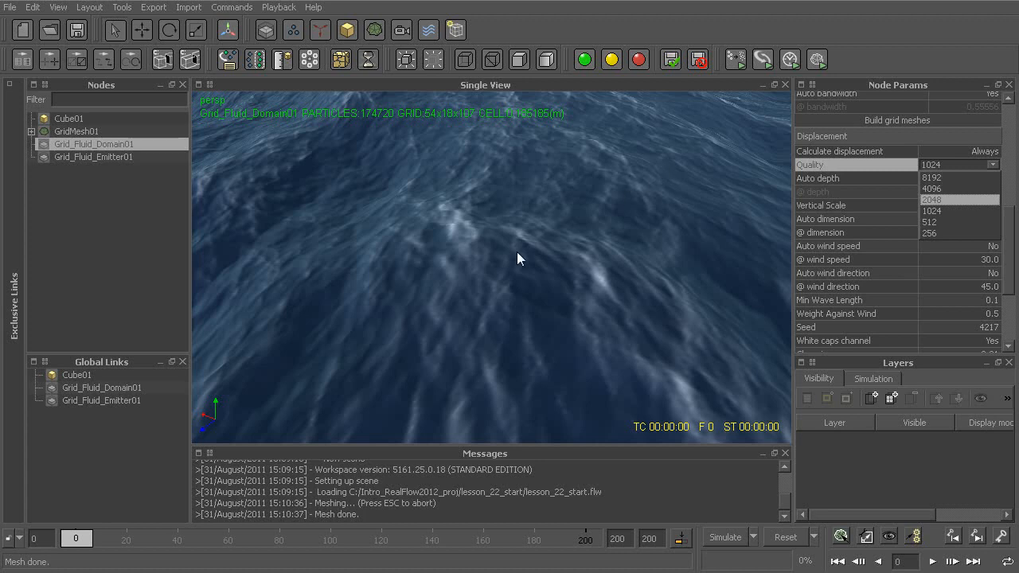
{"action": "key", "text": "Return"}
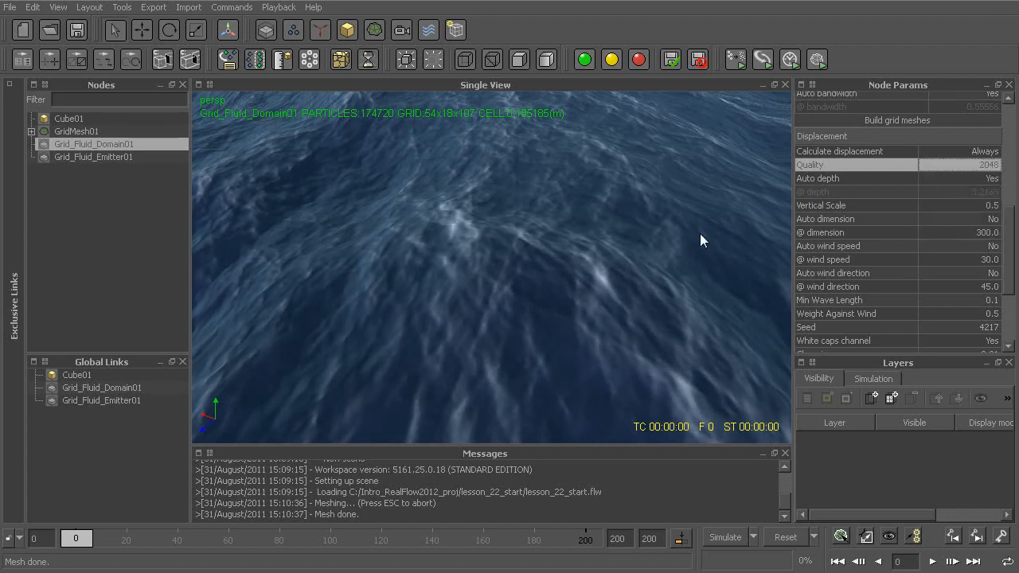
{"action": "left_click", "coordinate": [945, 163]}
{"action": "left_click", "coordinate": [946, 163]}
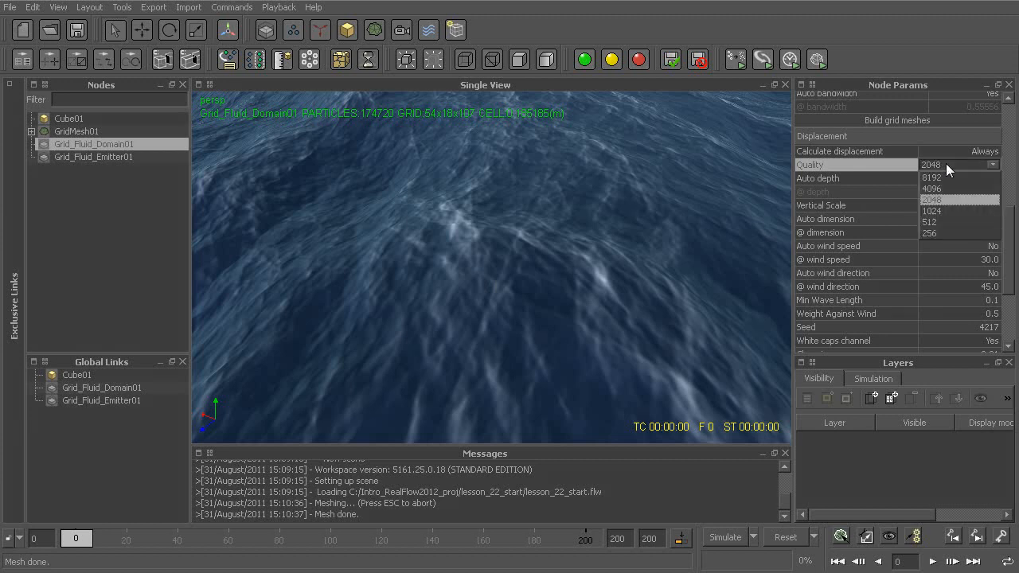
{"action": "left_click", "coordinate": [941, 230]}
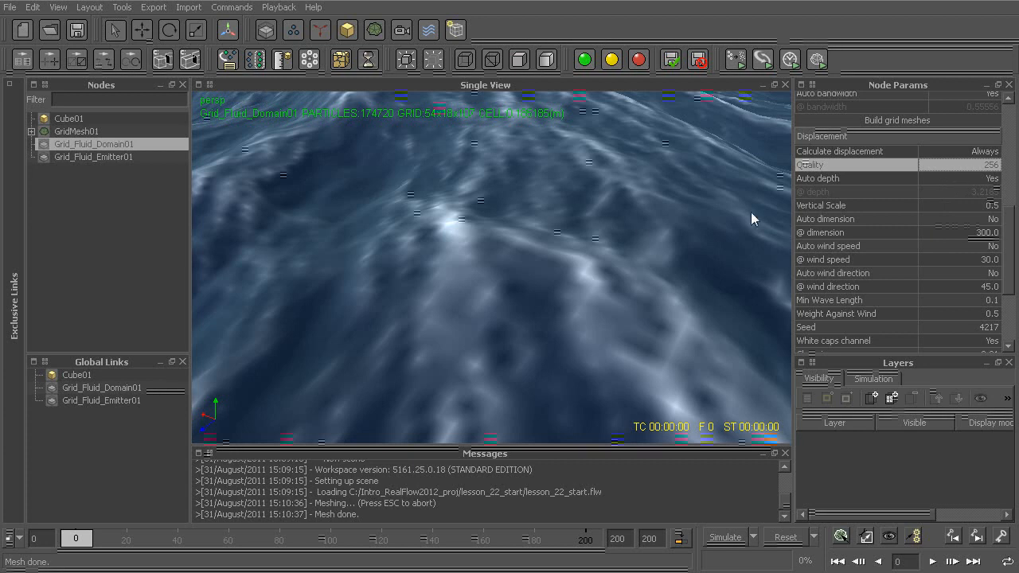
Step: Return Grid_Fluid_Domain01's displacement quality to 1024 and view the wider ocean surface
{"action": "left_click", "coordinate": [952, 166]}
{"action": "left_click", "coordinate": [952, 166]}
{"action": "left_click", "coordinate": [933, 210]}
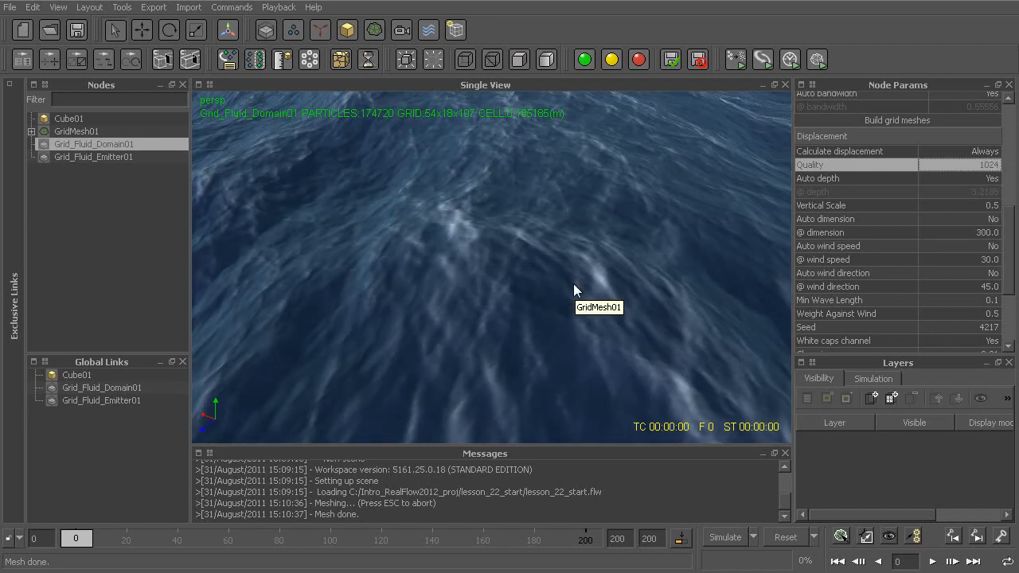
{"action": "scroll", "coordinate": [568, 284], "scroll_direction": "down", "scroll_amount": 6}
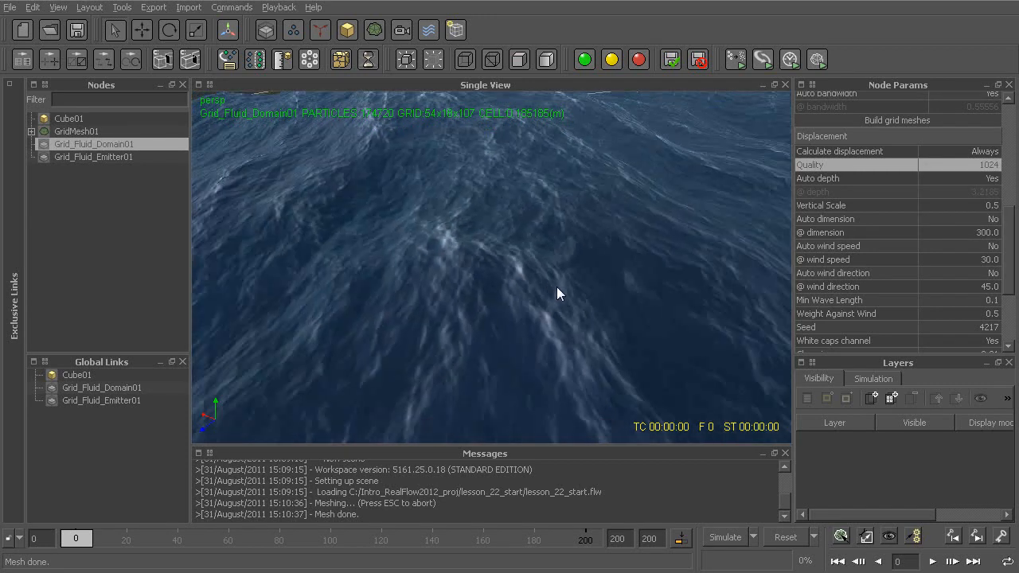
{"action": "mouse_move", "coordinate": [561, 306]}
{"action": "left_mouse_down", "text": "alt"}
{"action": "mouse_move", "coordinate": [597, 261]}
{"action": "mouse_move", "coordinate": [525, 306]}
{"action": "mouse_move", "coordinate": [562, 316]}
{"action": "mouse_move", "coordinate": [558, 289]}
{"action": "mouse_move", "coordinate": [560, 306]}
{"action": "left_mouse_up", "text": "alt"}
{"action": "scroll", "coordinate": [562, 307], "scroll_direction": "up", "scroll_amount": 2}
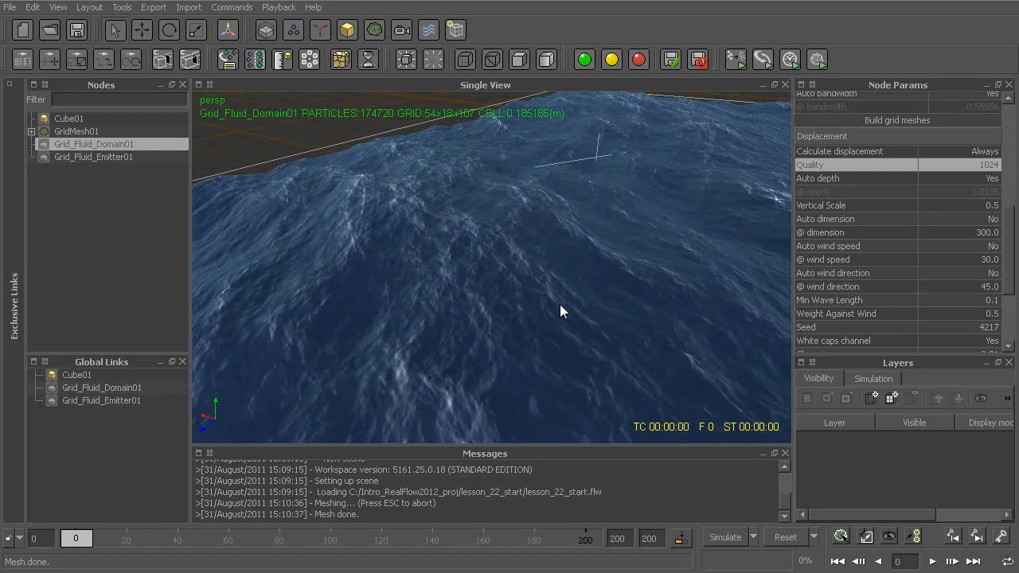
Step: Simulate the ocean through frame 200 and review the wave motion at frames 54 and 99
{"action": "key", "text": "alt+a"}
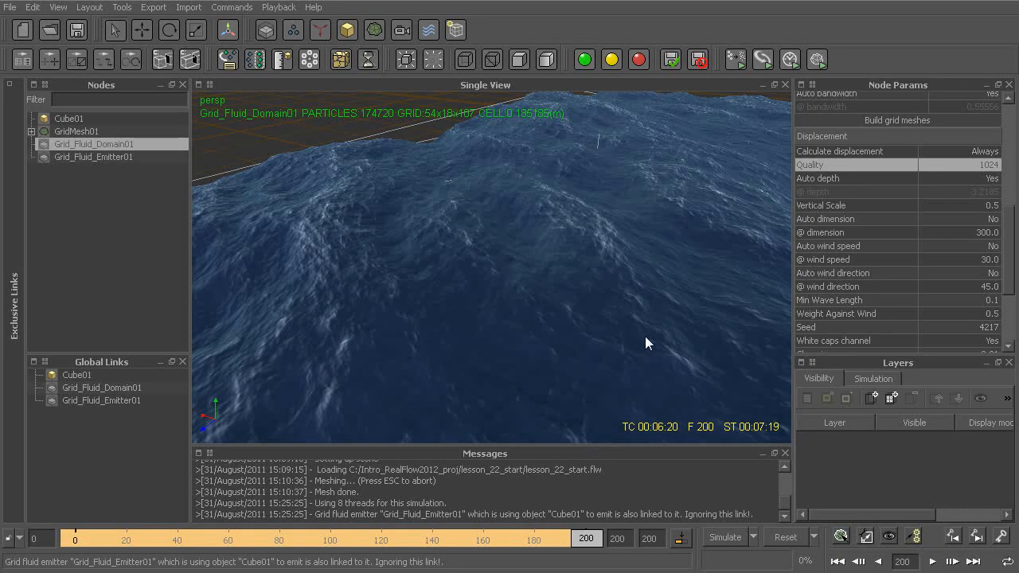
{"action": "mouse_move", "coordinate": [102, 539]}
{"action": "left_mouse_down"}
{"action": "mouse_move", "coordinate": [64, 544]}
{"action": "mouse_move", "coordinate": [557, 555]}
{"action": "mouse_move", "coordinate": [207, 549]}
{"action": "mouse_move", "coordinate": [216, 552]}
{"action": "left_mouse_up"}
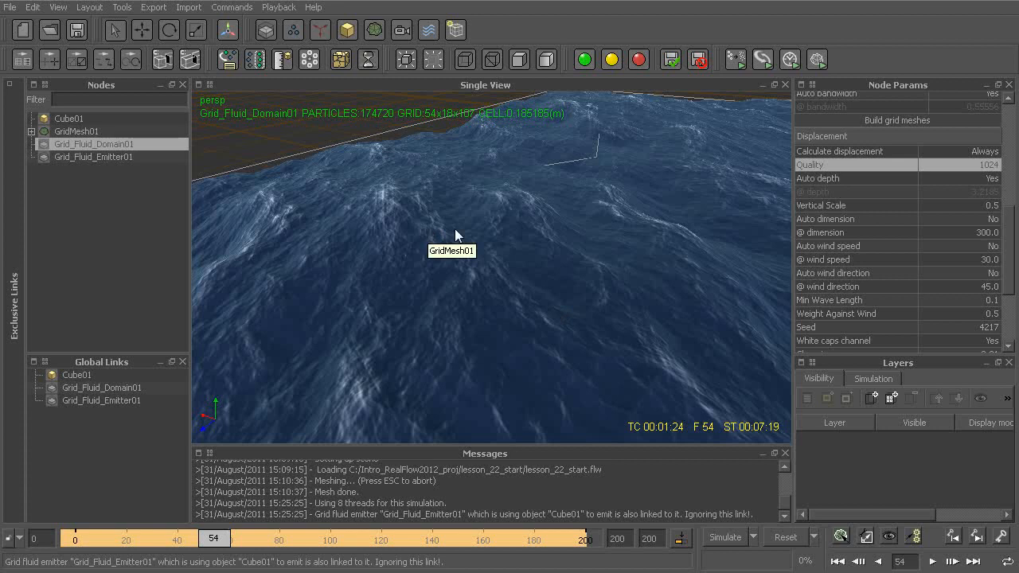
{"action": "left_click_drag", "start_coordinate": [215, 547], "coordinate": [327, 541]}
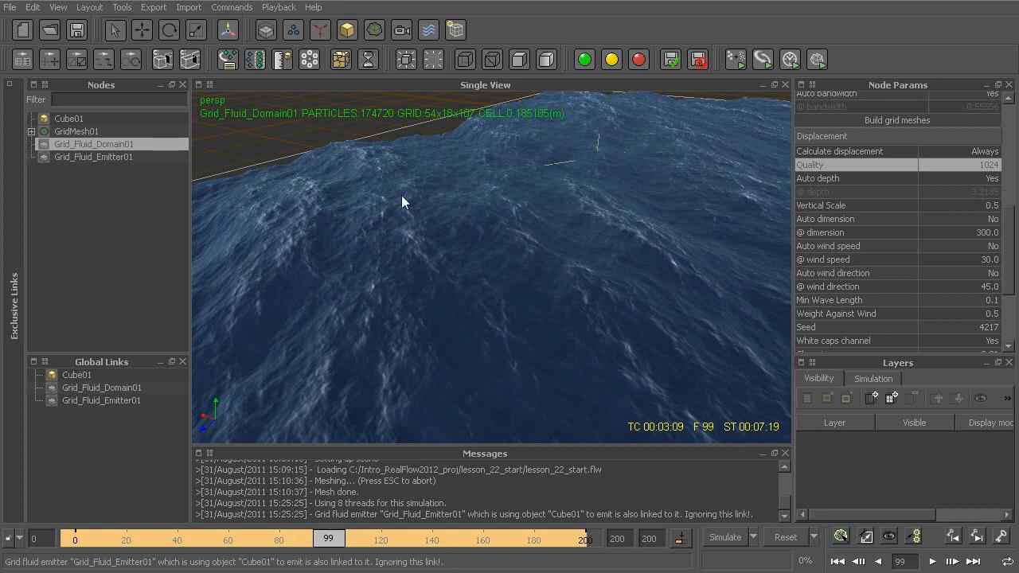
Step: Switch to the lesson_22_start folder in Windows Explorer and open Grid_Fluid_Domain01_displacement_00010.tif from its displacement folder
{"action": "key", "text": "alt+Tab"}
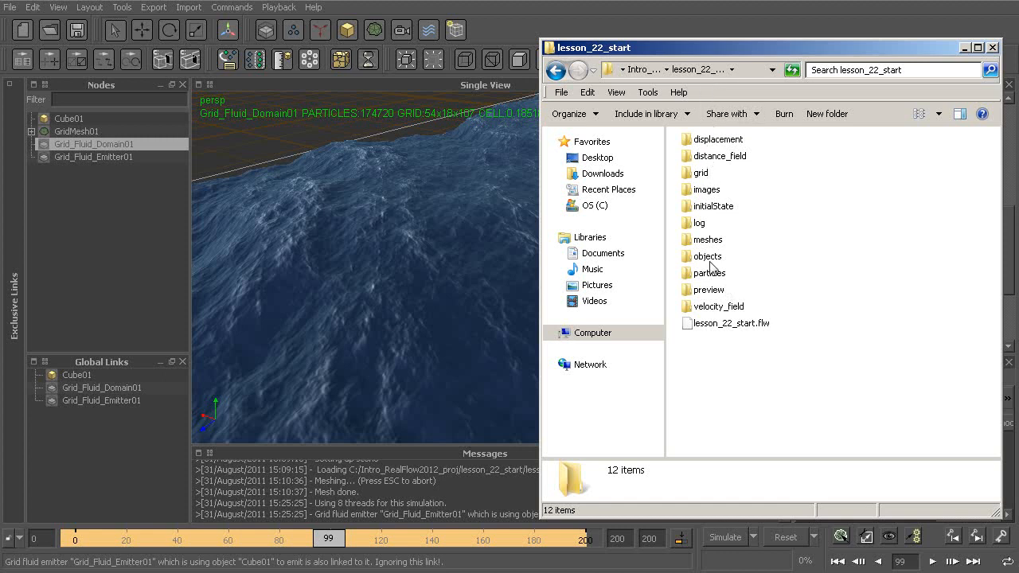
{"action": "double_click", "coordinate": [717, 140]}
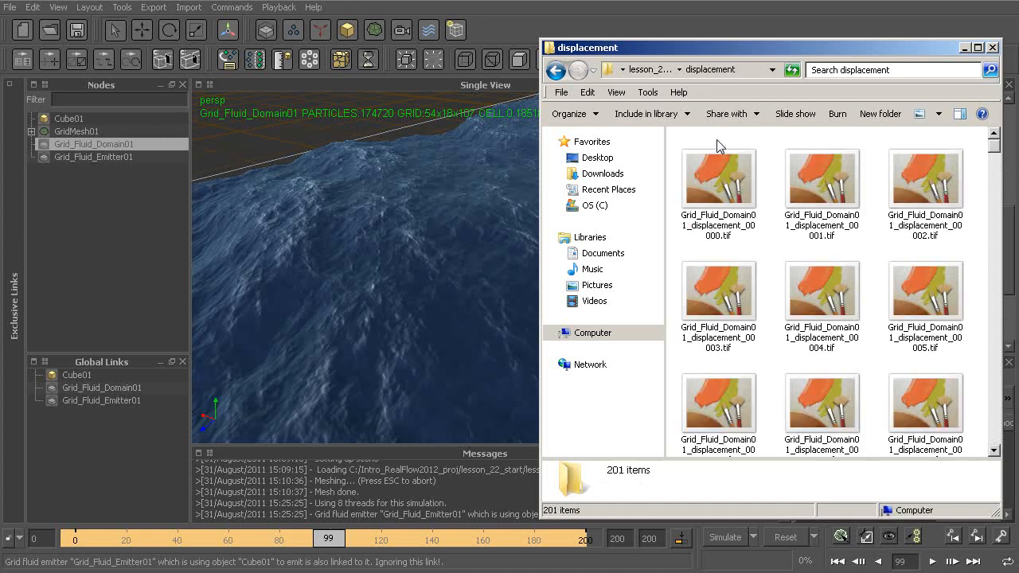
{"action": "left_click", "coordinate": [730, 186]}
{"action": "left_click", "coordinate": [831, 199]}
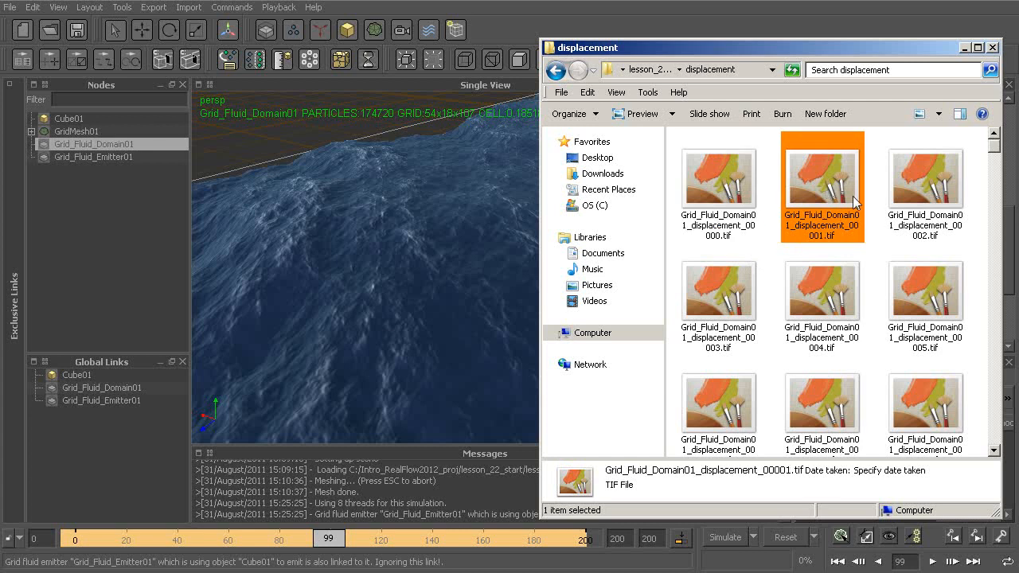
{"action": "scroll", "coordinate": [995, 154], "scroll_direction": "down", "scroll_amount": 1}
{"action": "scroll", "coordinate": [995, 154], "scroll_direction": "down", "scroll_amount": 3}
{"action": "left_click", "coordinate": [822, 234]}
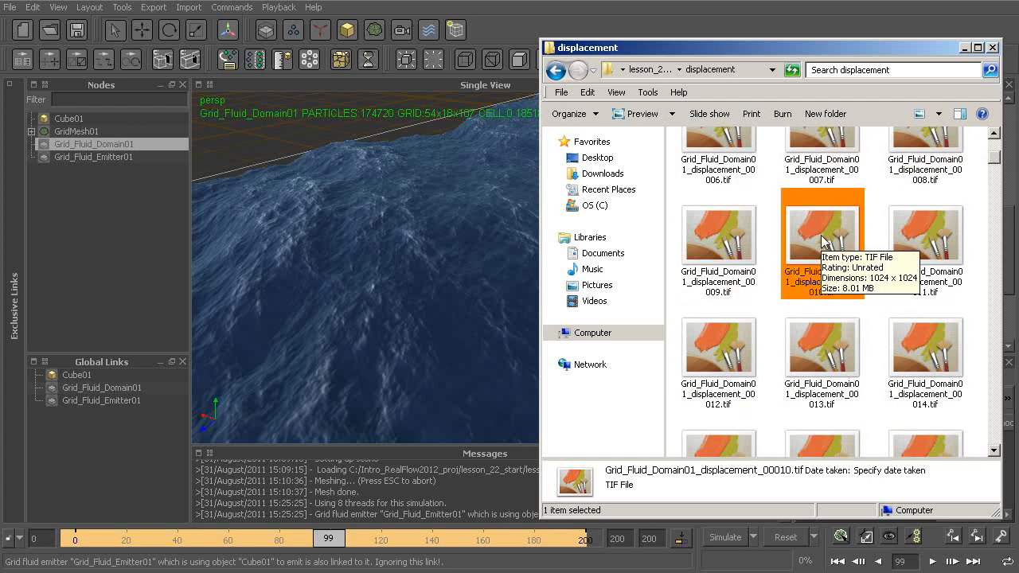
{"action": "double_click", "coordinate": [824, 238]}
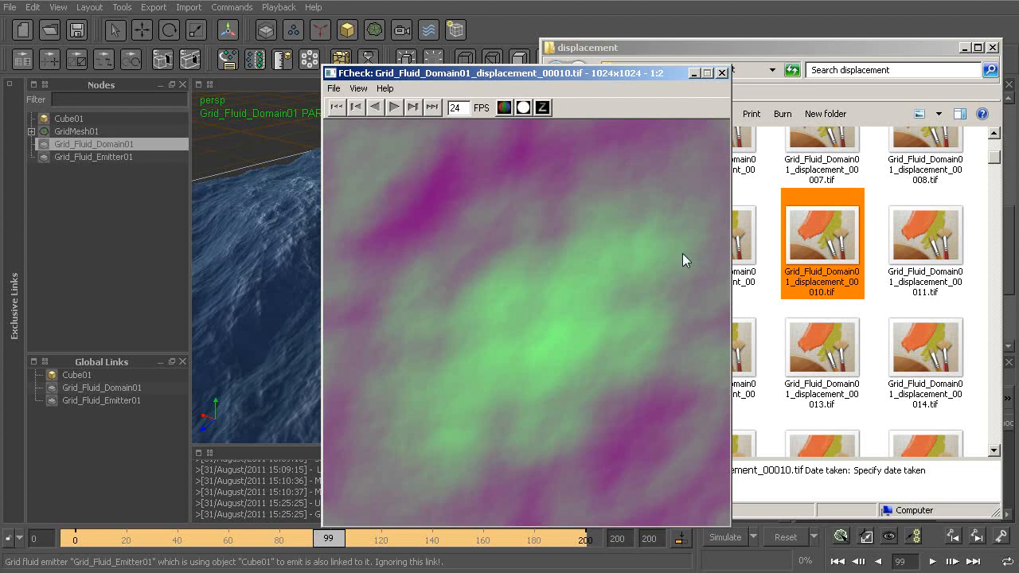
Step: Load the displacement TIF sequence as an animation in FCheck from its first image and bring the whole playback window into view
{"action": "left_click", "coordinate": [334, 88]}
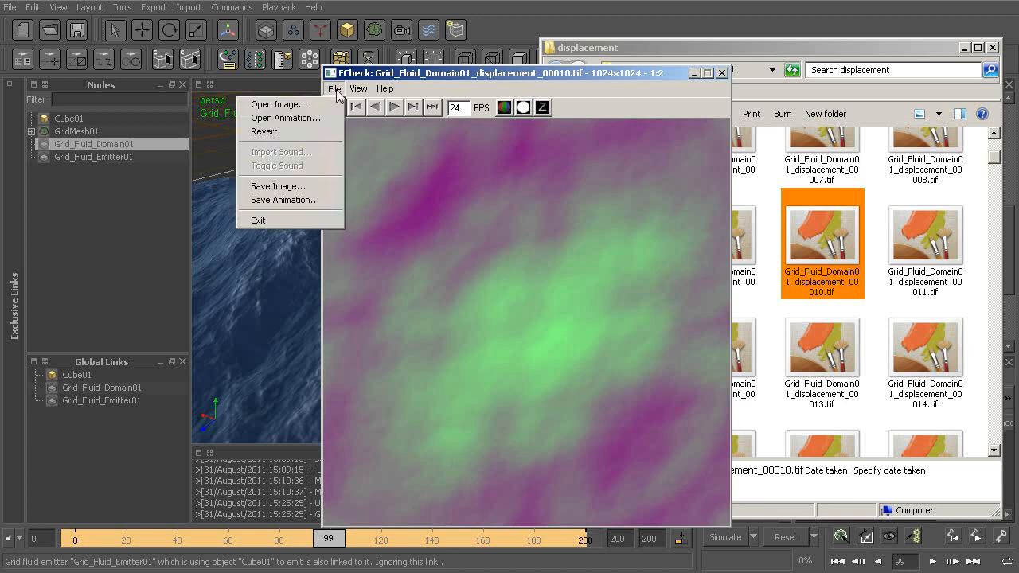
{"action": "left_click", "coordinate": [314, 119]}
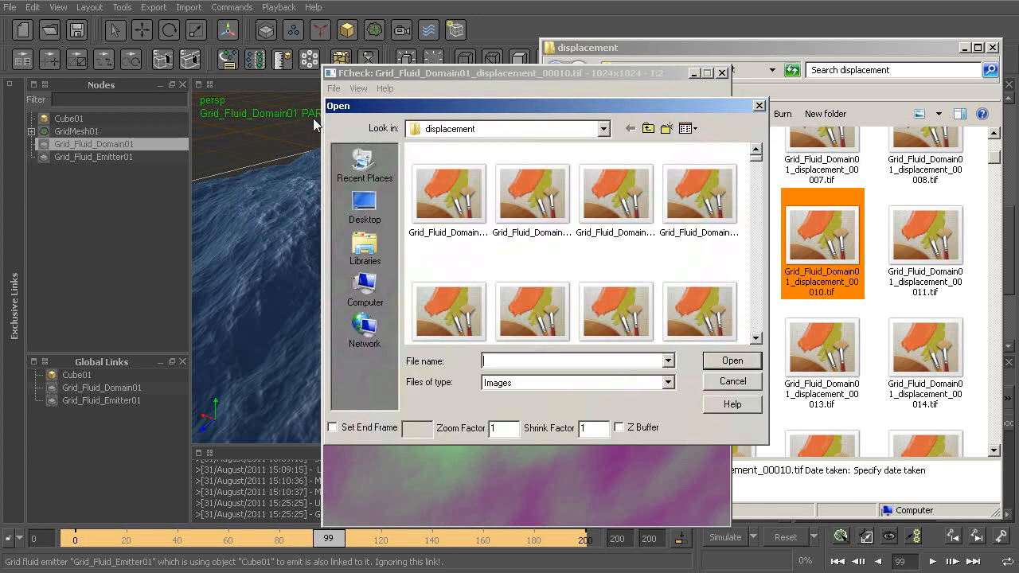
{"action": "double_click", "coordinate": [457, 194]}
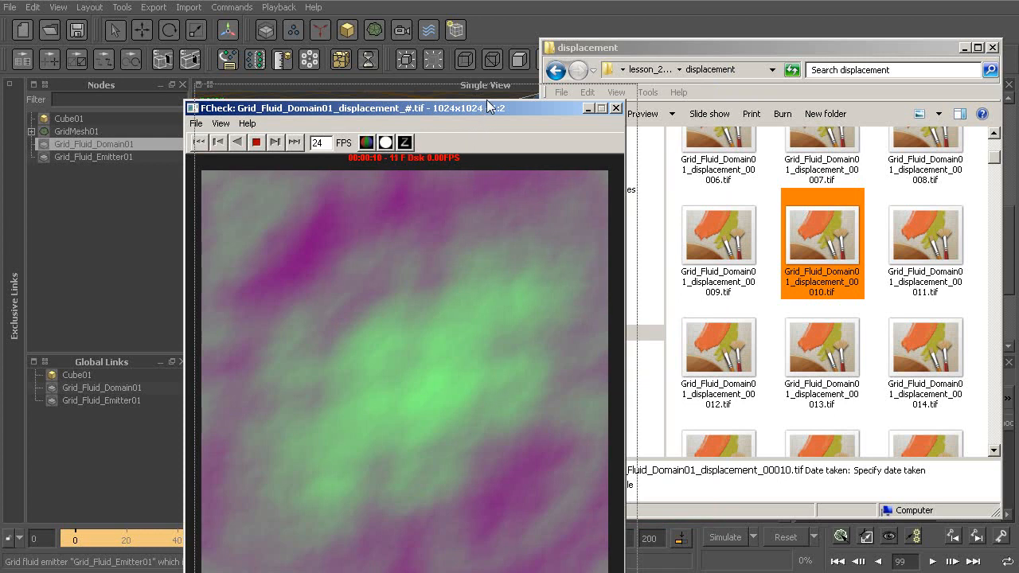
{"action": "left_click_drag", "start_coordinate": [482, 107], "coordinate": [523, 44]}
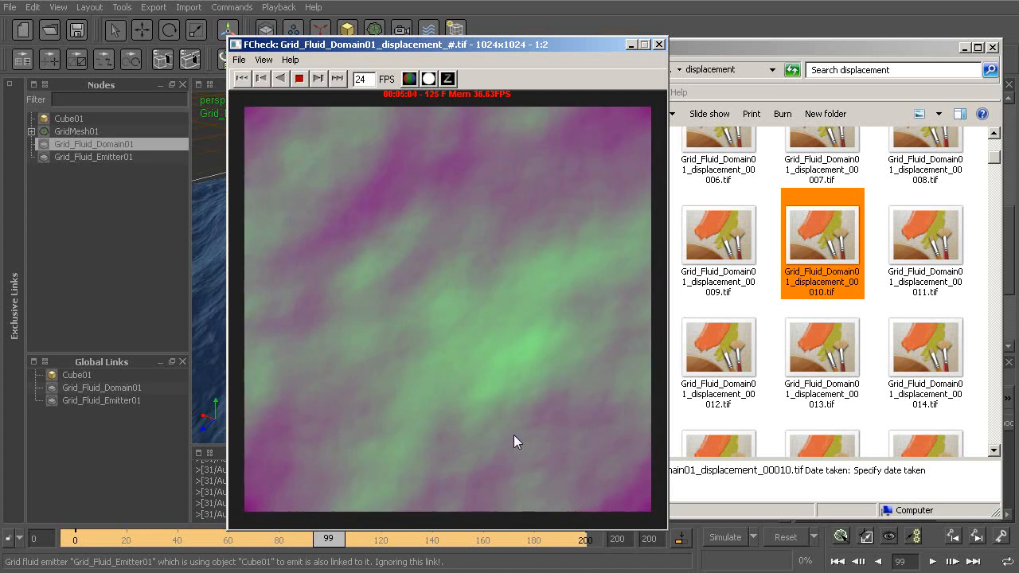
Step: Stop the displacement map playback, place FCheck beside the ocean view and scrub through the image sequence to frame 172
{"action": "left_click", "coordinate": [299, 79]}
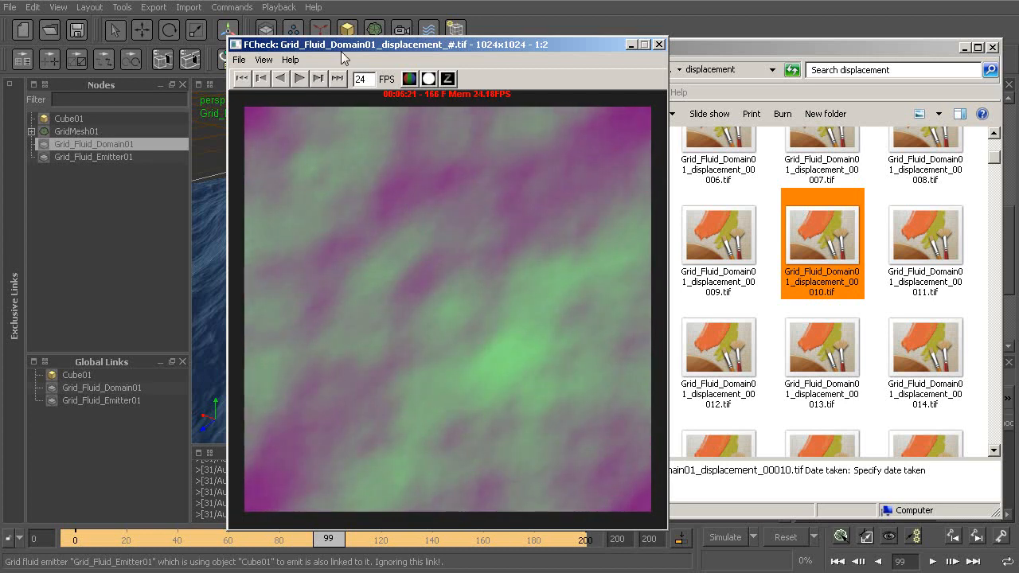
{"action": "left_click_drag", "start_coordinate": [350, 48], "coordinate": [505, 37]}
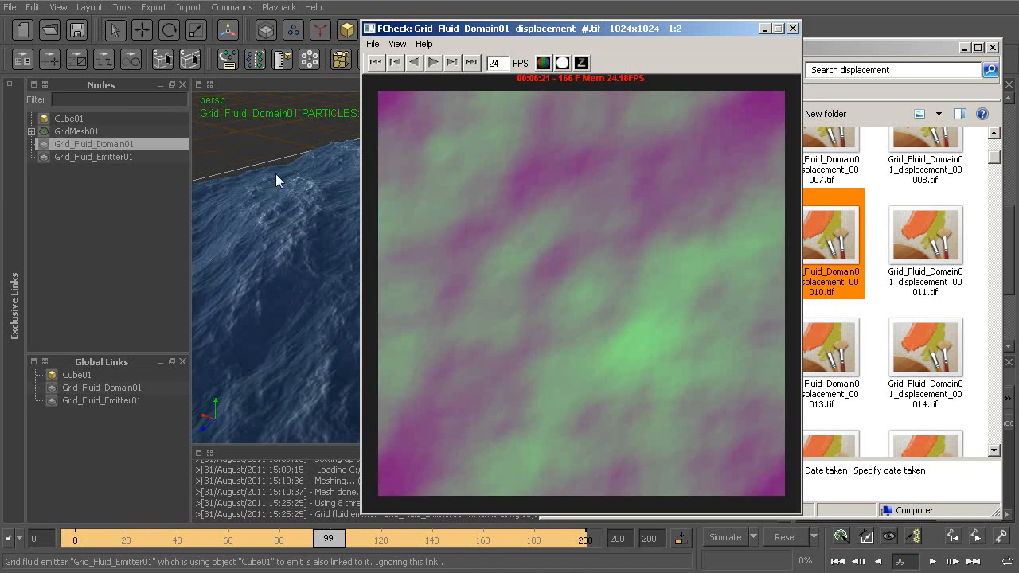
{"action": "left_click_drag", "start_coordinate": [555, 275], "coordinate": [544, 309]}
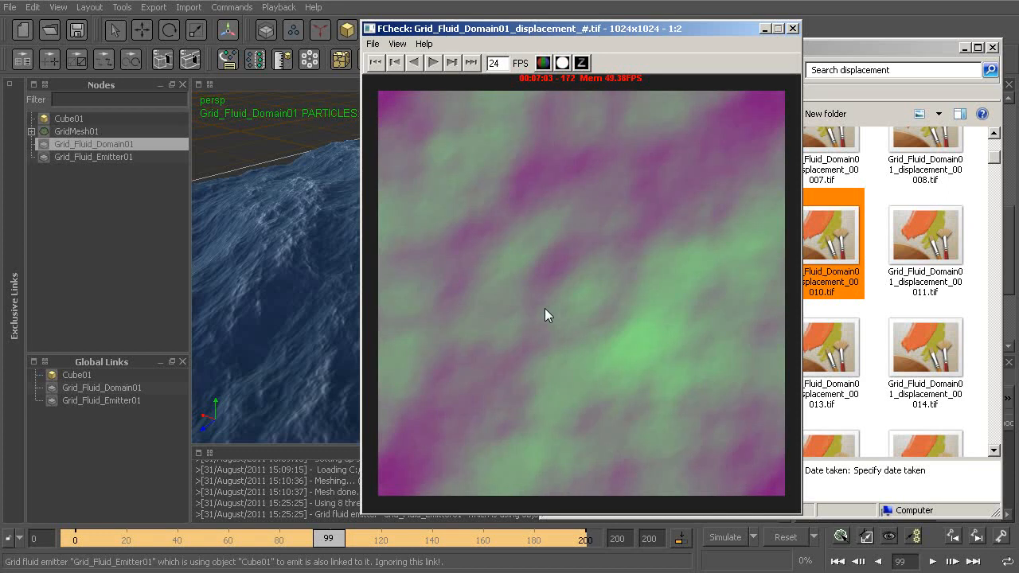
Step: Display the mask channel of the displacement maps in FCheck and scrub back through the sequence to frame 138 to examine the white caps
{"action": "left_click", "coordinate": [561, 64]}
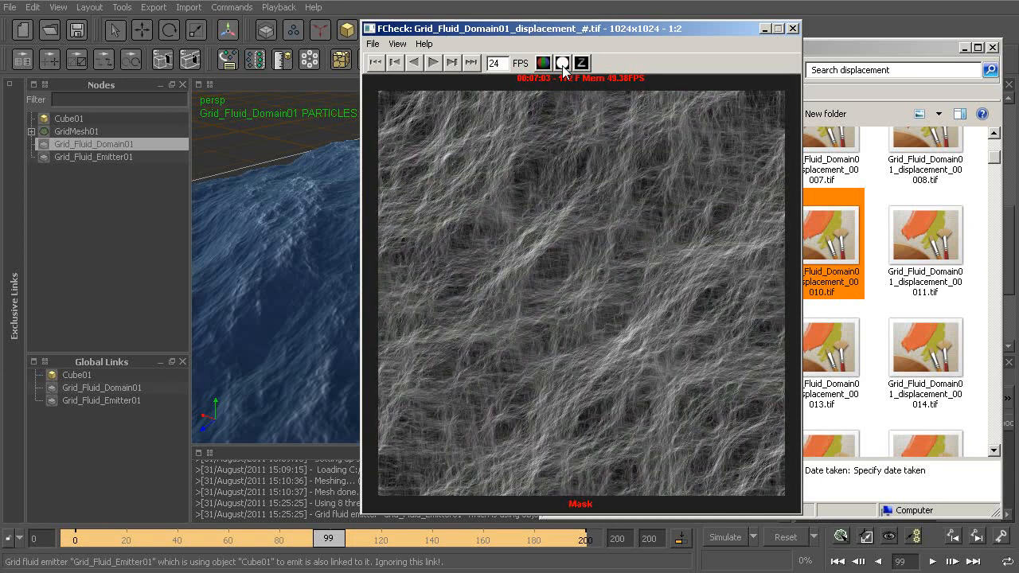
{"action": "left_click_drag", "start_coordinate": [591, 282], "coordinate": [562, 323]}
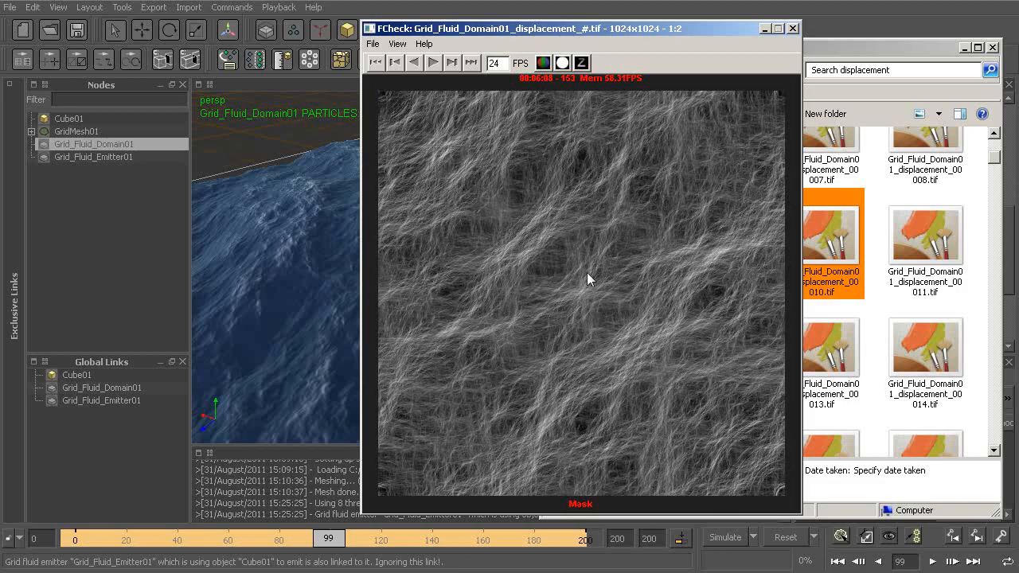
{"action": "left_click_drag", "start_coordinate": [546, 368], "coordinate": [586, 203]}
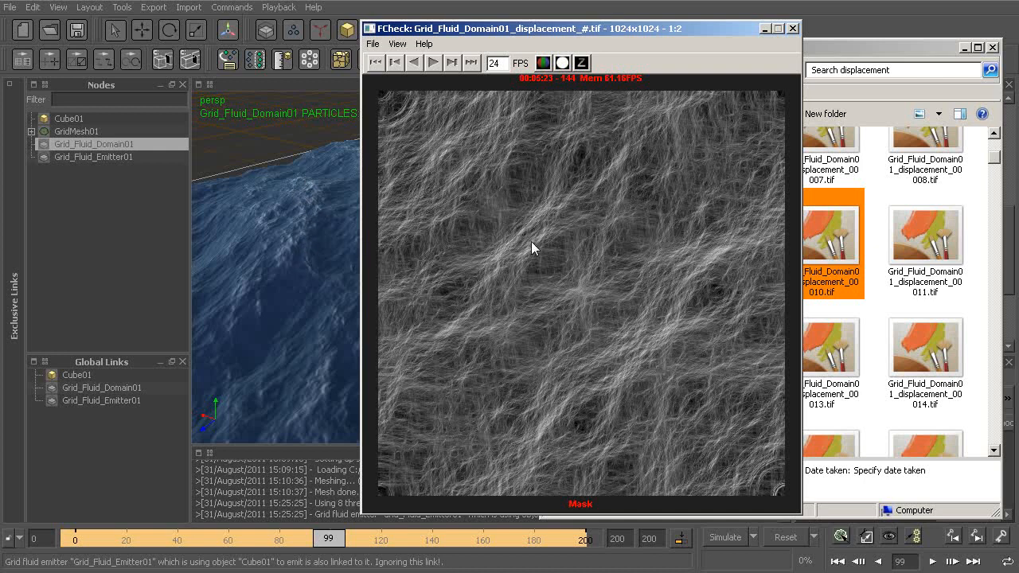
{"action": "left_click_drag", "start_coordinate": [541, 269], "coordinate": [527, 291]}
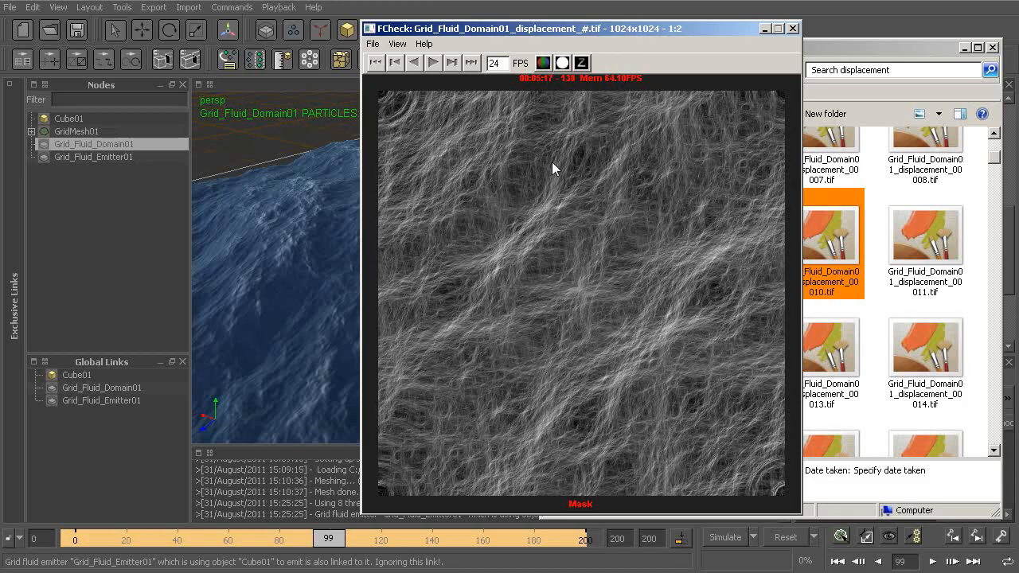
Step: Return to the color channels, move FCheck further off the ocean view, and scrub through the displacement maps
{"action": "left_click", "coordinate": [541, 66]}
{"action": "left_click_drag", "start_coordinate": [568, 219], "coordinate": [655, 293]}
{"action": "left_click_drag", "start_coordinate": [543, 28], "coordinate": [663, 29]}
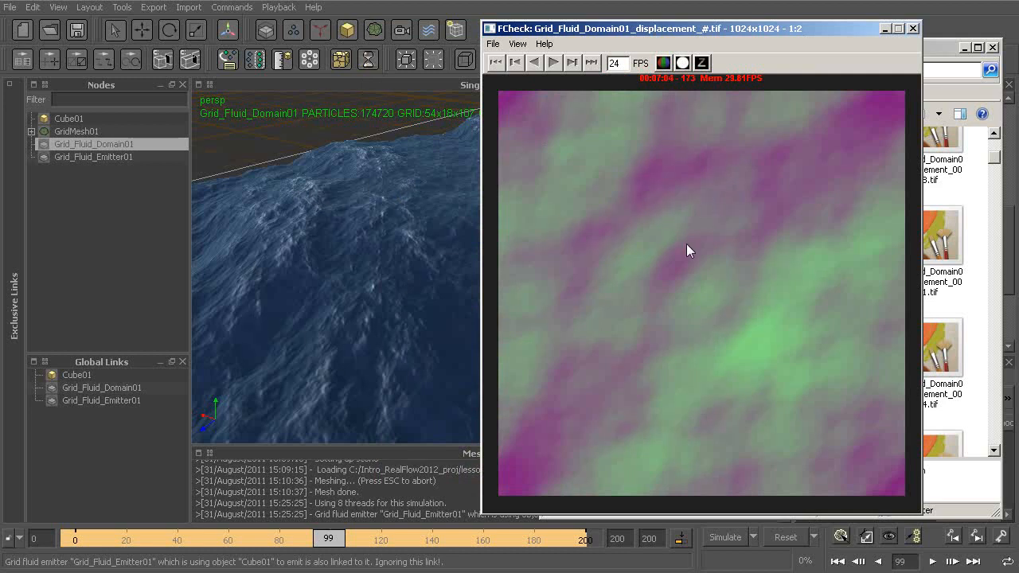
{"action": "mouse_move", "coordinate": [664, 268]}
{"action": "left_mouse_down"}
{"action": "mouse_move", "coordinate": [644, 282]}
{"action": "mouse_move", "coordinate": [515, 278]}
{"action": "mouse_move", "coordinate": [672, 279]}
{"action": "left_mouse_up"}
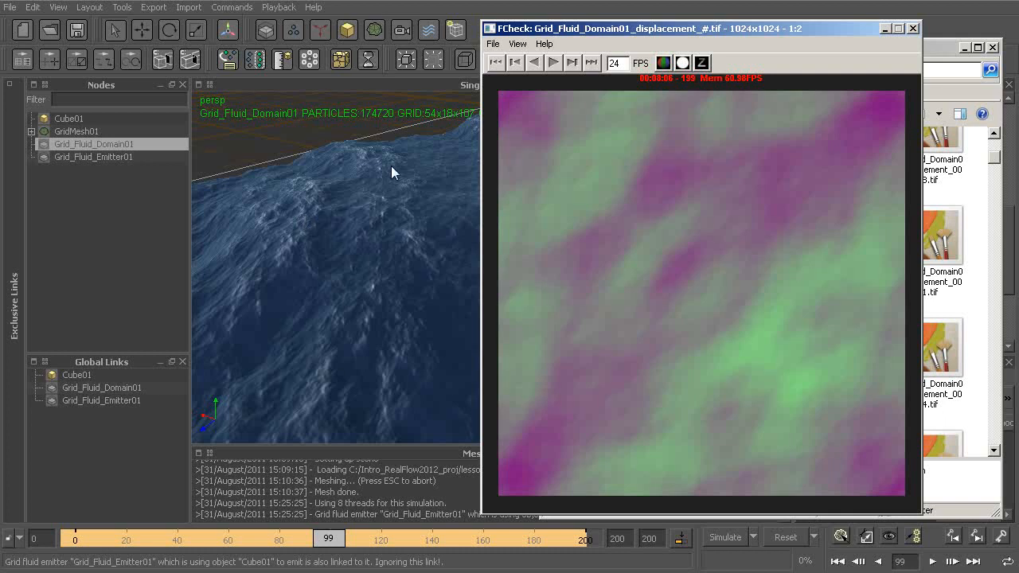
Step: Switch to RealFlow and review the ocean surface on the timeline at frames 30 and 58
{"action": "left_click", "coordinate": [393, 1]}
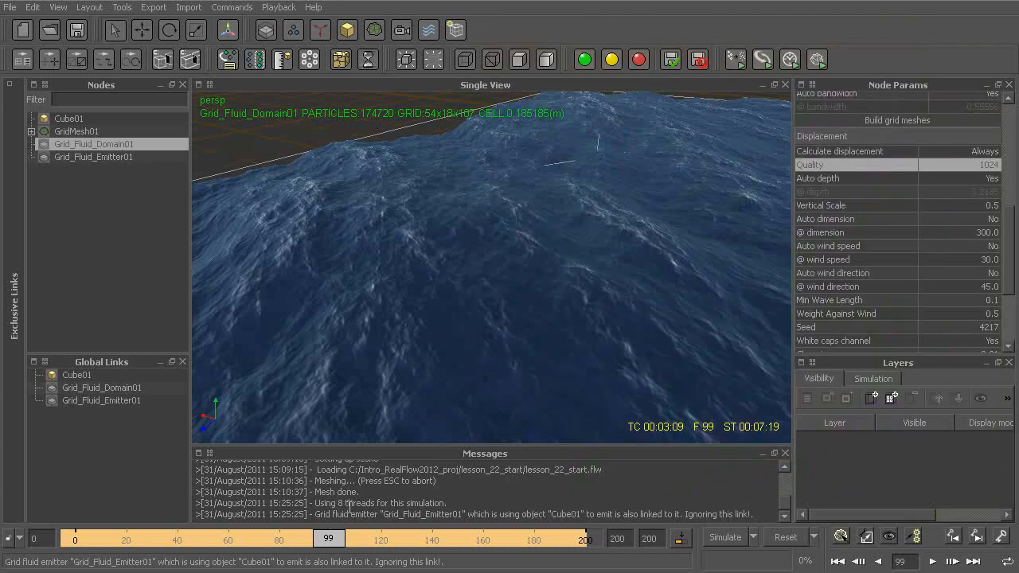
{"action": "mouse_move", "coordinate": [328, 538]}
{"action": "left_mouse_down"}
{"action": "mouse_move", "coordinate": [278, 551]}
{"action": "mouse_move", "coordinate": [119, 547]}
{"action": "mouse_move", "coordinate": [557, 548]}
{"action": "mouse_move", "coordinate": [133, 552]}
{"action": "mouse_move", "coordinate": [154, 554]}
{"action": "left_mouse_up"}
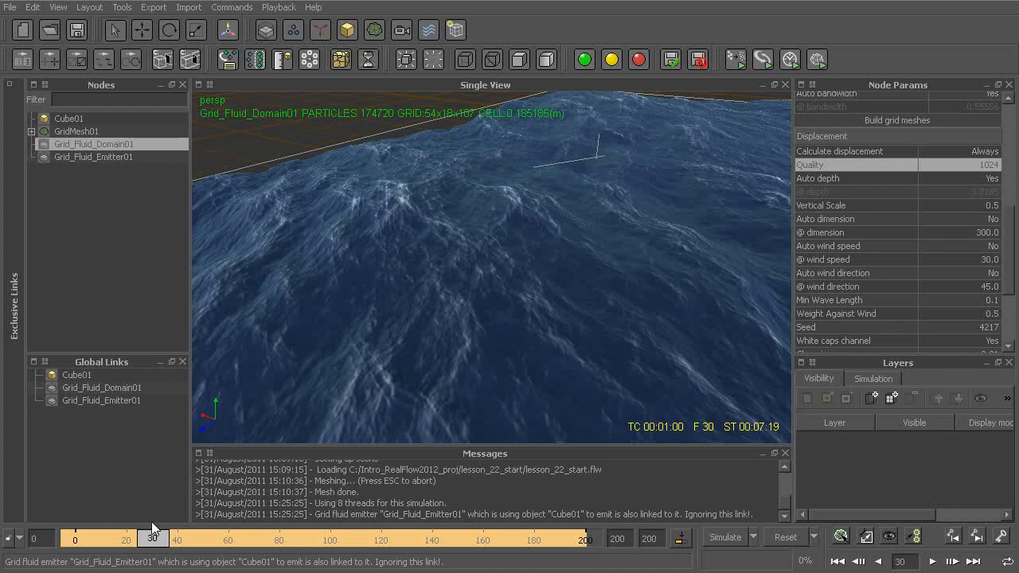
{"action": "left_click_drag", "start_coordinate": [157, 545], "coordinate": [223, 542]}
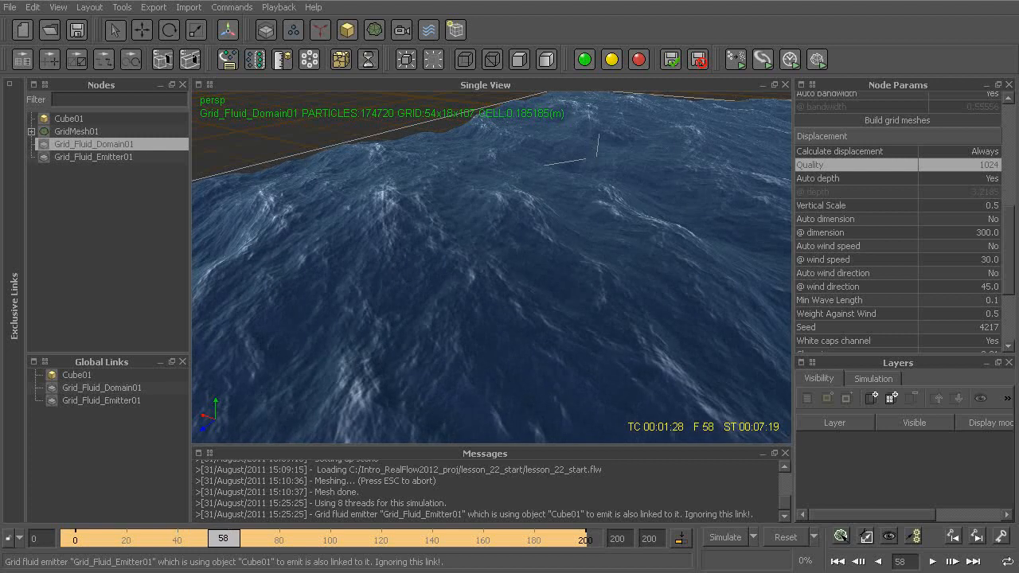
Step: Switch back to FCheck beside the ocean view and toggle the displacement map playback
{"action": "key", "text": "alt+Tab"}
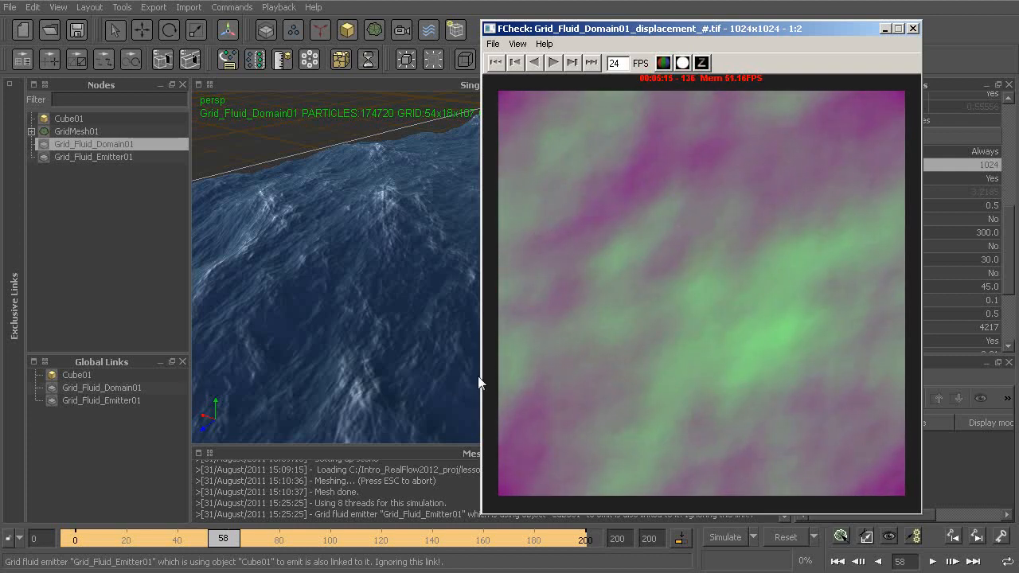
{"action": "key", "text": "space"}
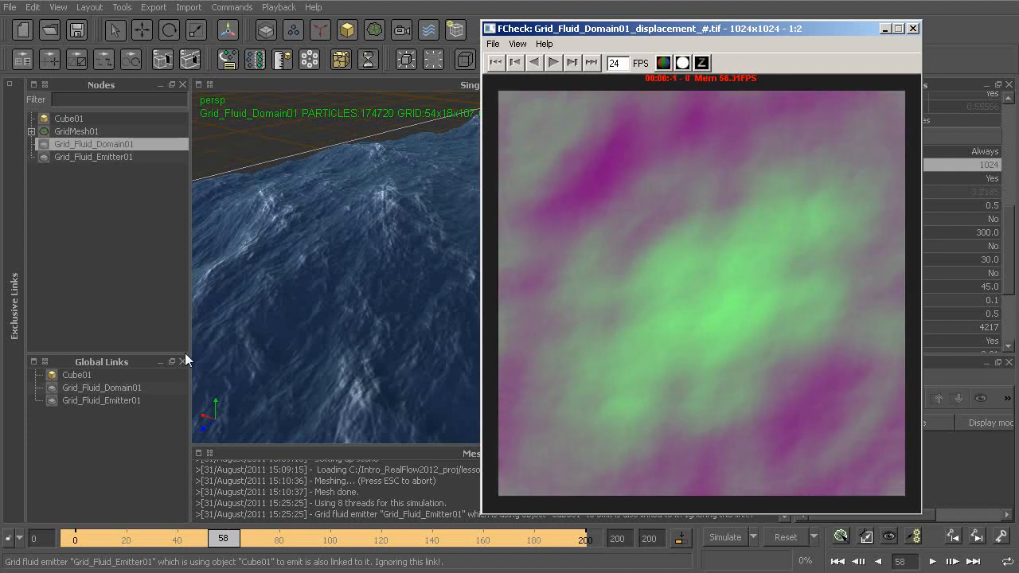